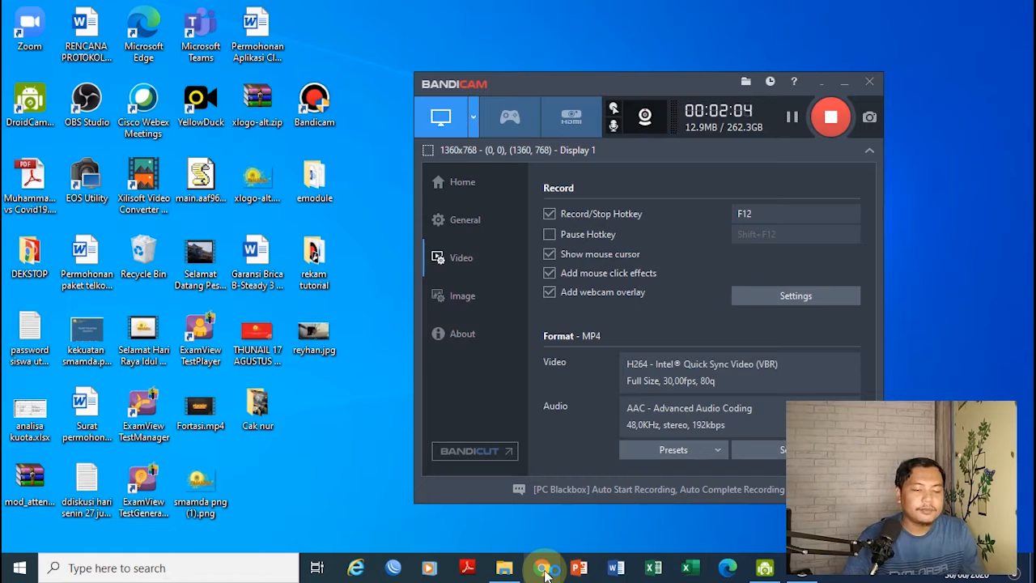
Launch Google Chrome from the Windows taskbar
{"action": "left_click", "coordinate": [544, 569]}
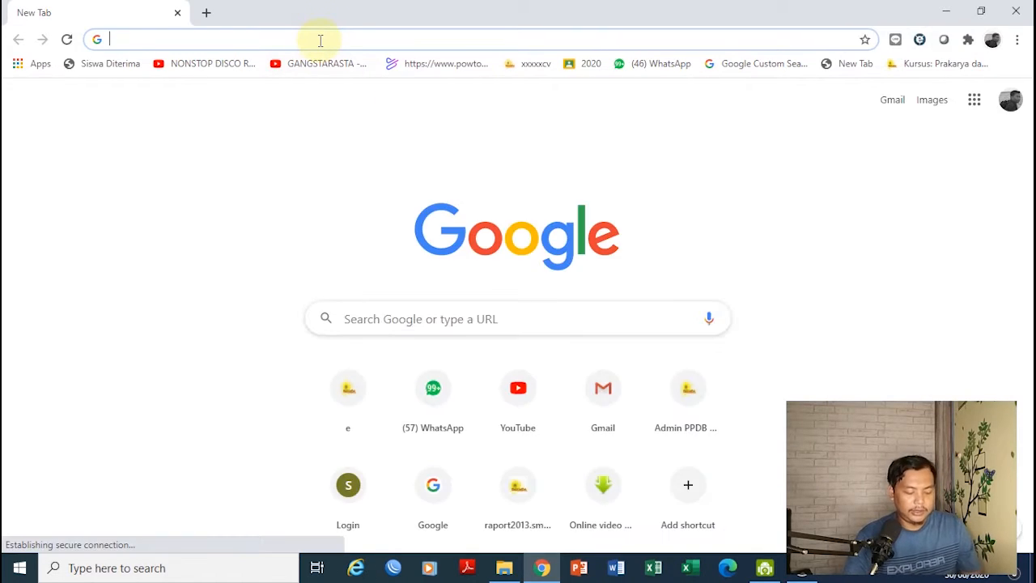
Load elearning.smamda.sch.id/moodle from the address bar's autocomplete suggestion
{"action": "type", "text": "le"}
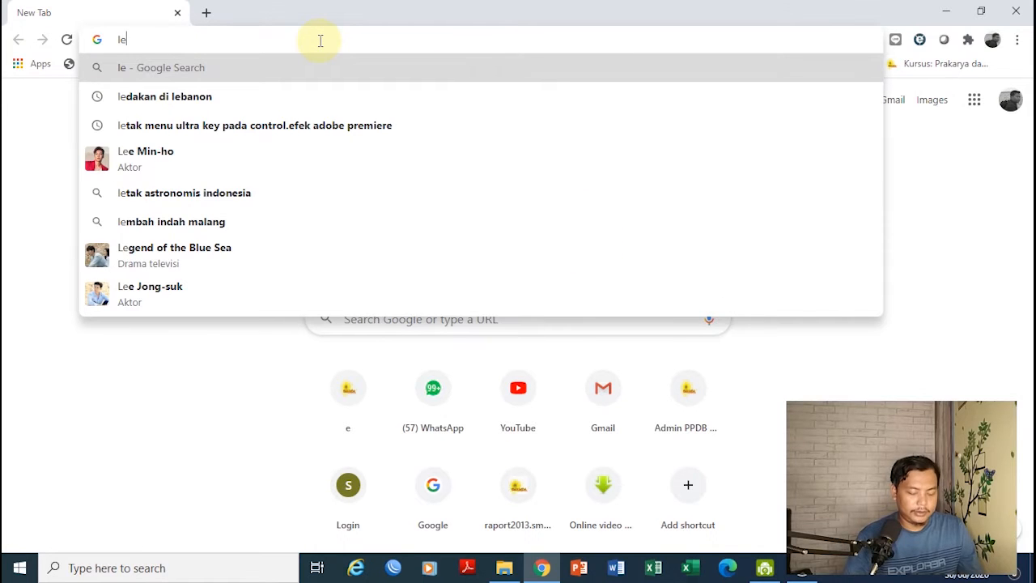
{"action": "key", "text": "BackSpace"}
{"action": "key", "text": "BackSpace"}
{"action": "type", "text": "e"}
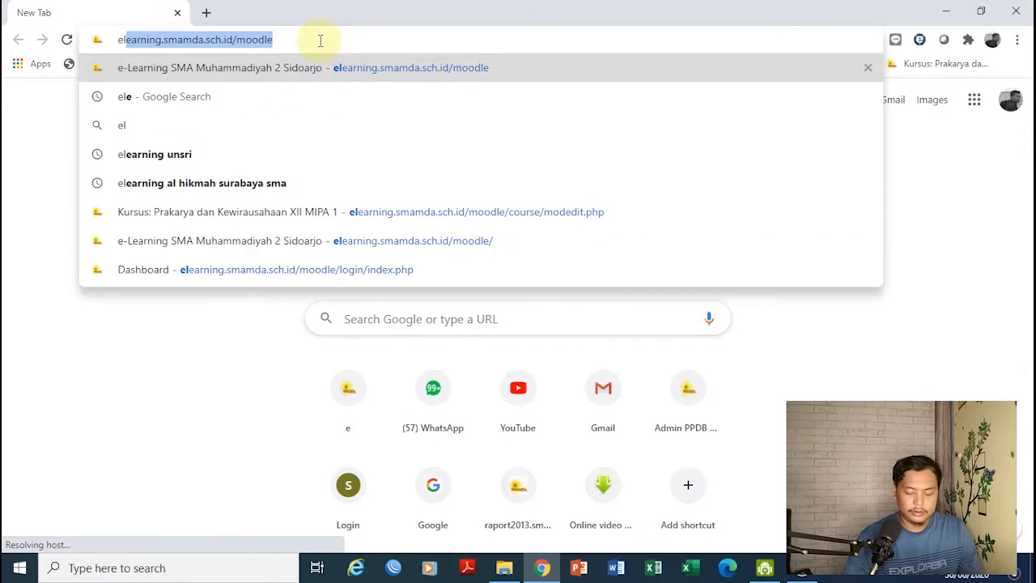
{"action": "type", "text": "l"}
{"action": "key", "text": "Return"}
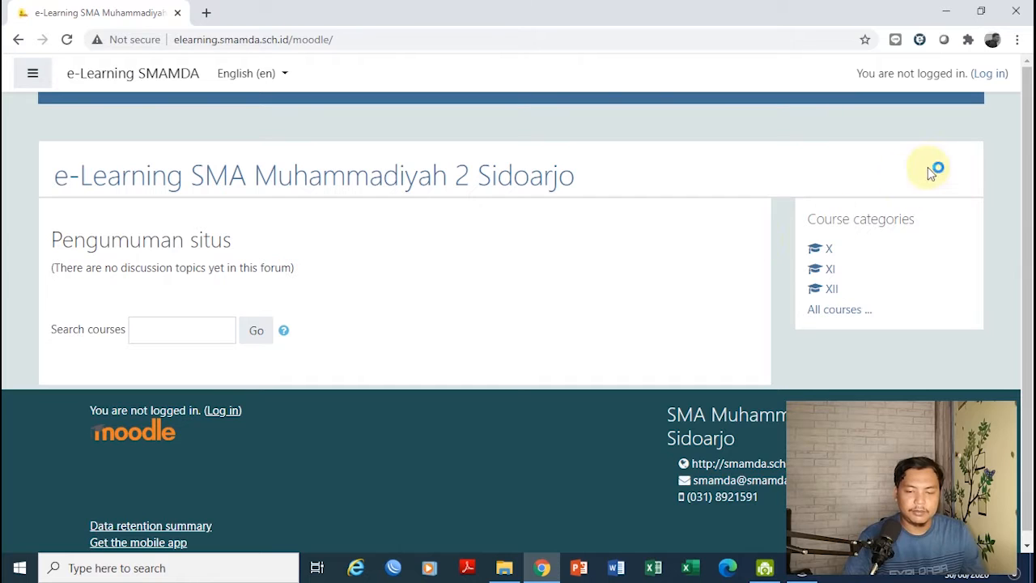
Log in with the teacher's username and password saved in Chrome
{"action": "left_click", "coordinate": [987, 79]}
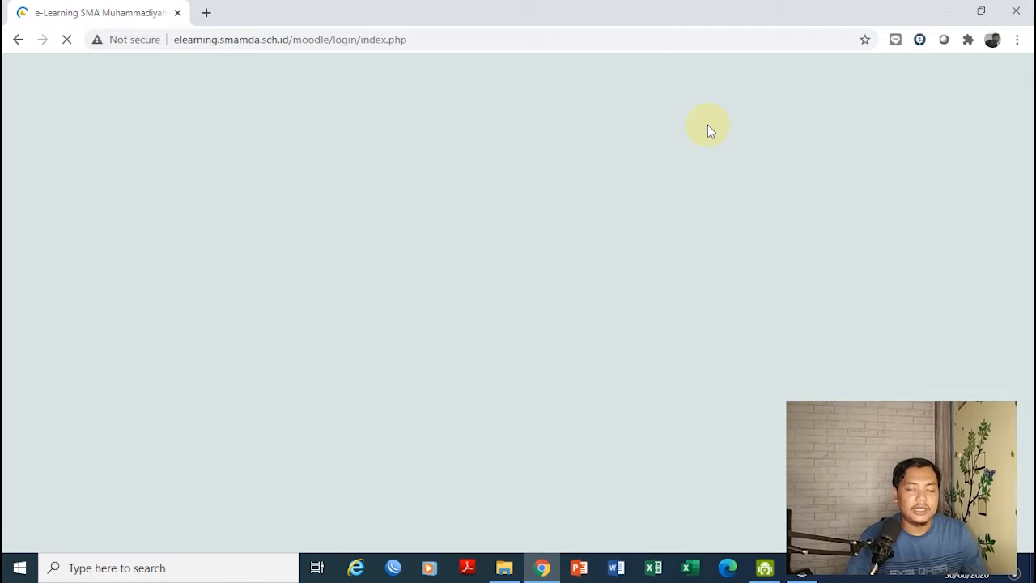
{"action": "left_click", "coordinate": [416, 293]}
{"action": "type", "text": "p"}
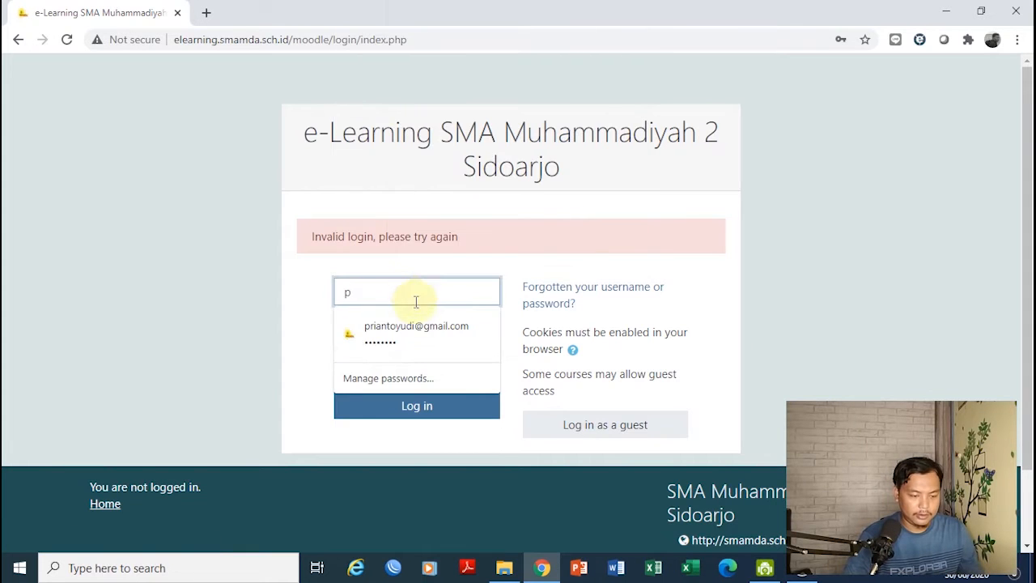
{"action": "left_click", "coordinate": [413, 332]}
{"action": "left_click", "coordinate": [415, 407]}
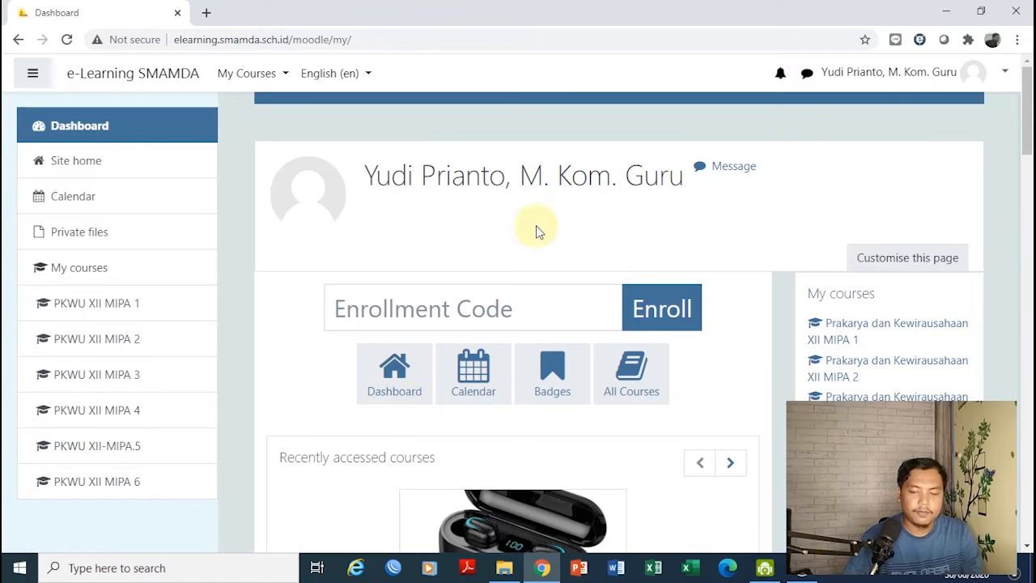
Choose Prakarya dan Kewirausahaan XII MIPA 1 from the My Courses menu
{"action": "mouse_move", "coordinate": [1028, 137]}
{"action": "left_mouse_down"}
{"action": "mouse_move", "coordinate": [1026, 166]}
{"action": "mouse_move", "coordinate": [1026, 136]}
{"action": "left_mouse_up"}
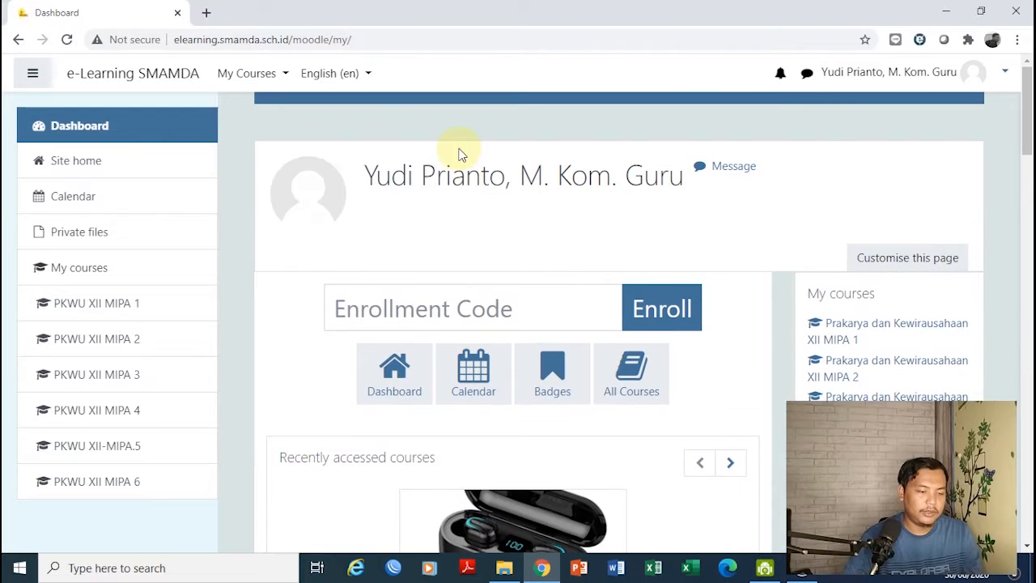
{"action": "left_click", "coordinate": [274, 76]}
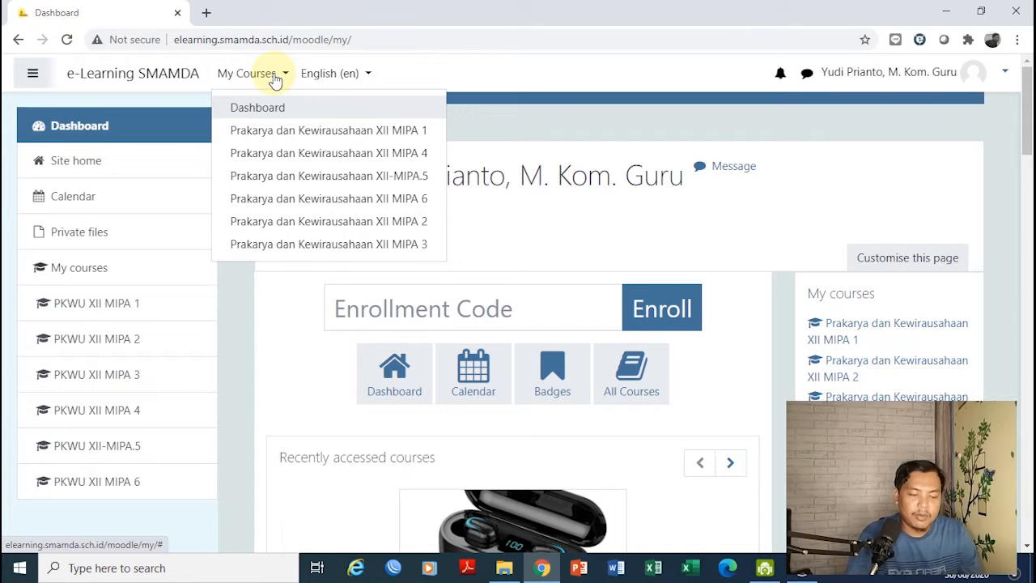
{"action": "left_click", "coordinate": [376, 131]}
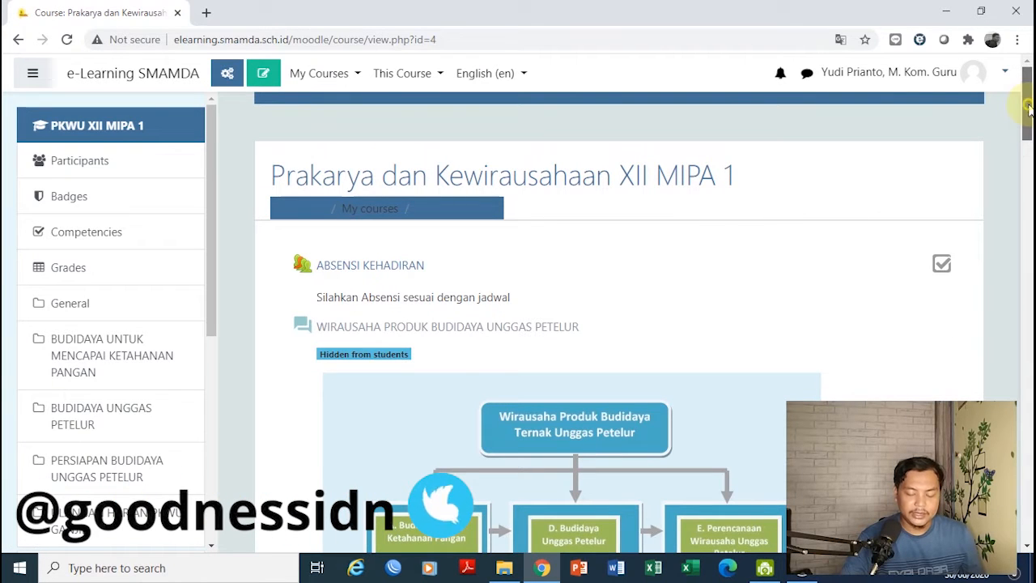
Turn editing on in the XII MIPA 1 course
{"action": "left_click_drag", "start_coordinate": [1026, 110], "coordinate": [943, 305]}
{"action": "scroll", "coordinate": [944, 304], "scroll_direction": "up", "scroll_amount": 15}
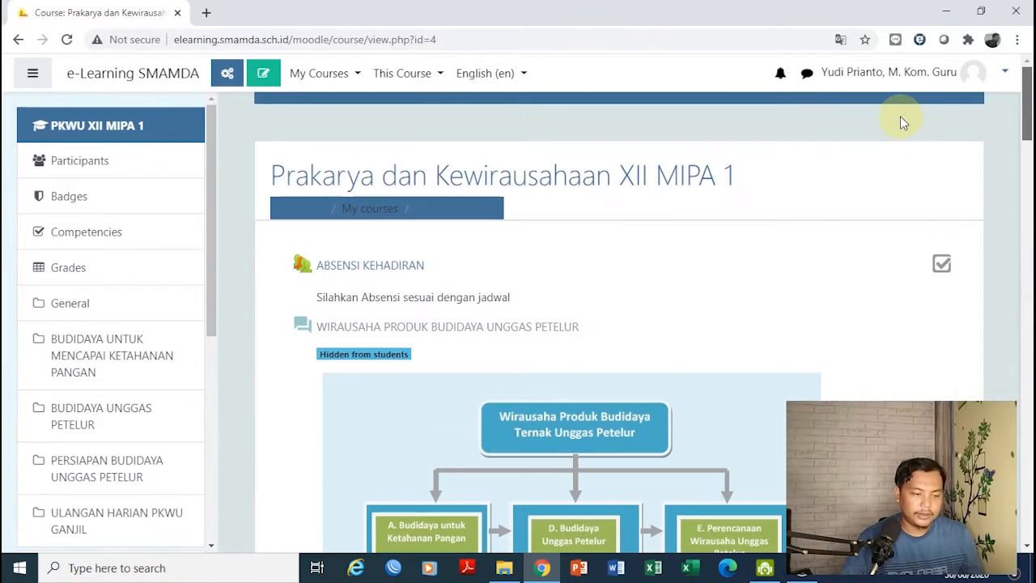
{"action": "left_click", "coordinate": [272, 81]}
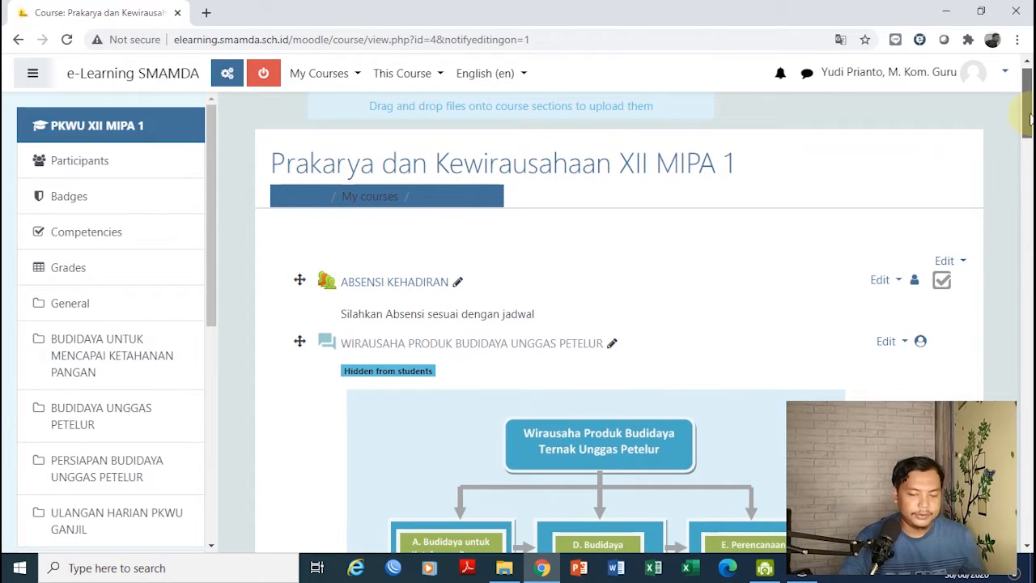
Switch the interface to Indonesian (id) and start adding an activity in the last section
{"action": "left_click_drag", "start_coordinate": [1031, 120], "coordinate": [1026, 506]}
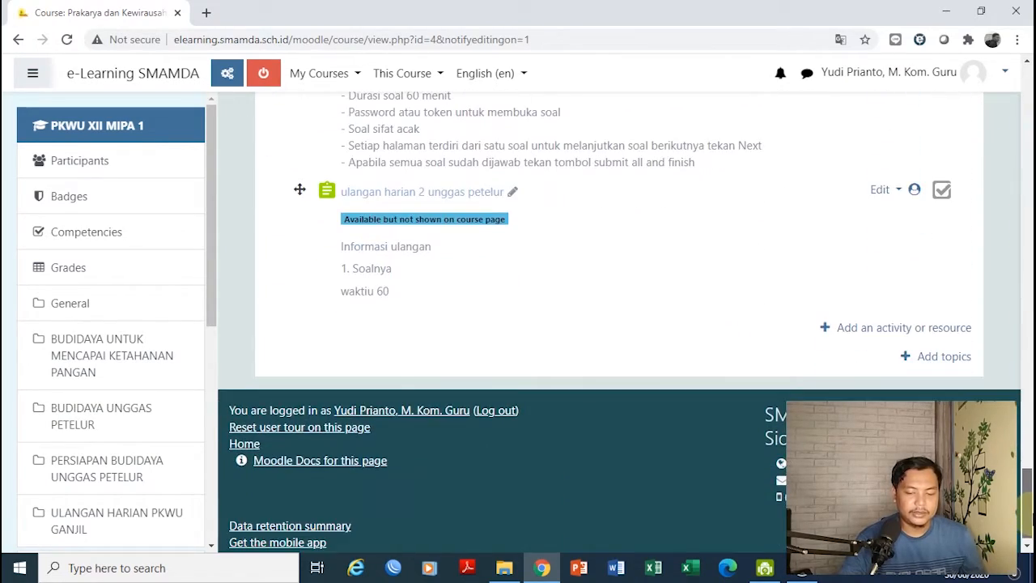
{"action": "left_click", "coordinate": [523, 75]}
{"action": "left_click", "coordinate": [526, 129]}
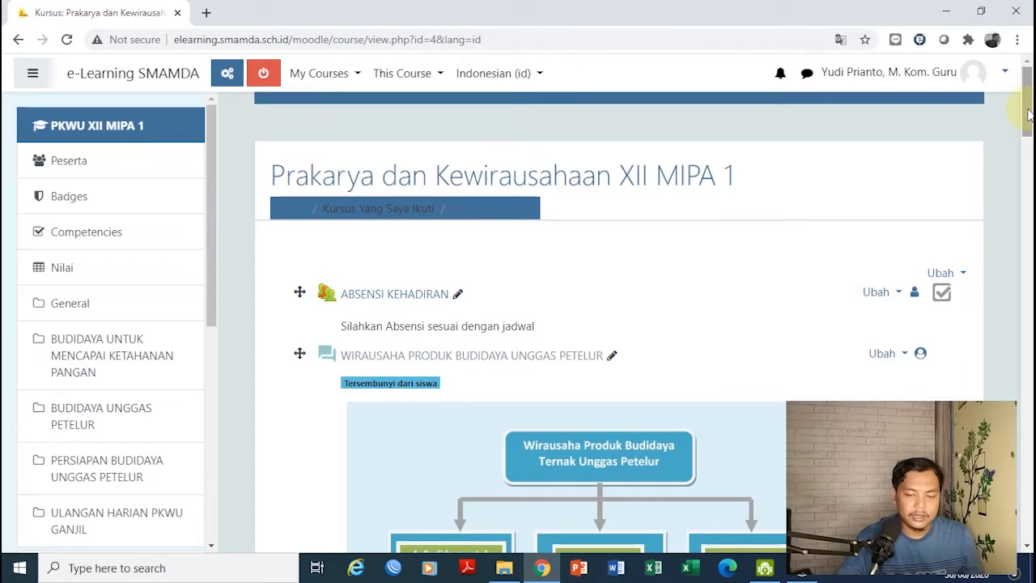
{"action": "left_click_drag", "start_coordinate": [1028, 116], "coordinate": [1028, 510]}
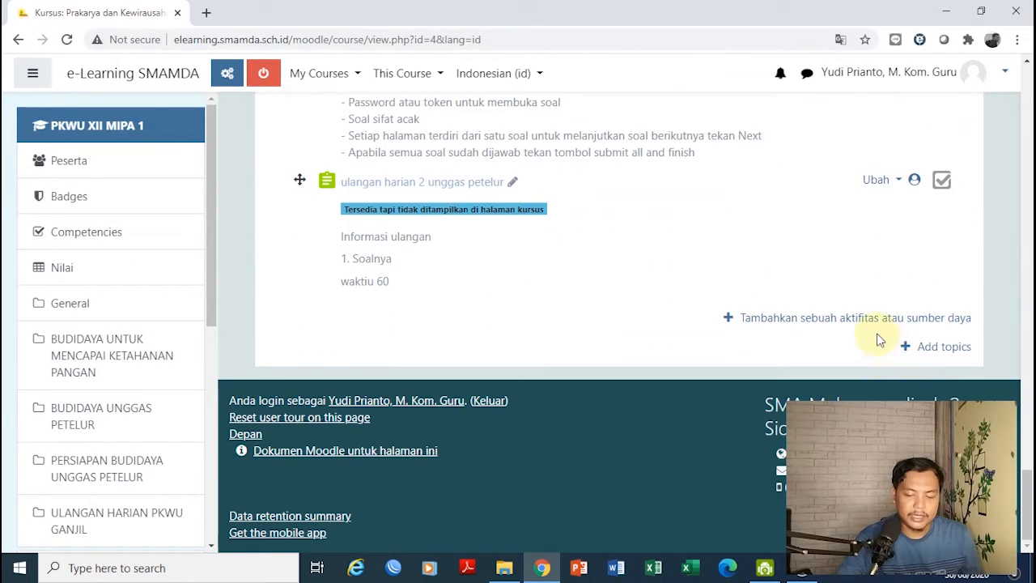
{"action": "left_click", "coordinate": [839, 324]}
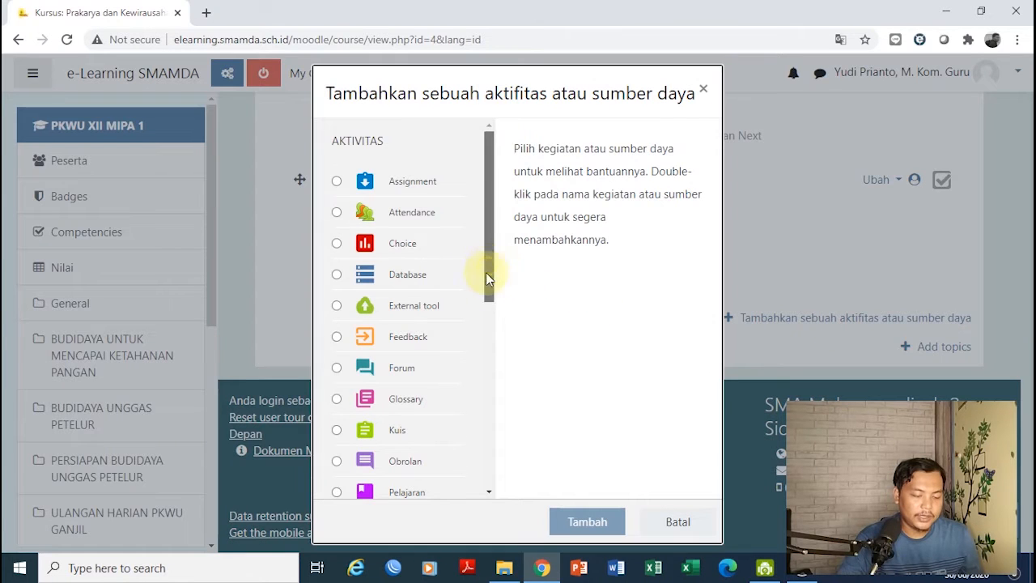
Select Kuis in the activity chooser and add it
{"action": "left_click_drag", "start_coordinate": [486, 265], "coordinate": [497, 347]}
{"action": "left_click", "coordinate": [336, 260]}
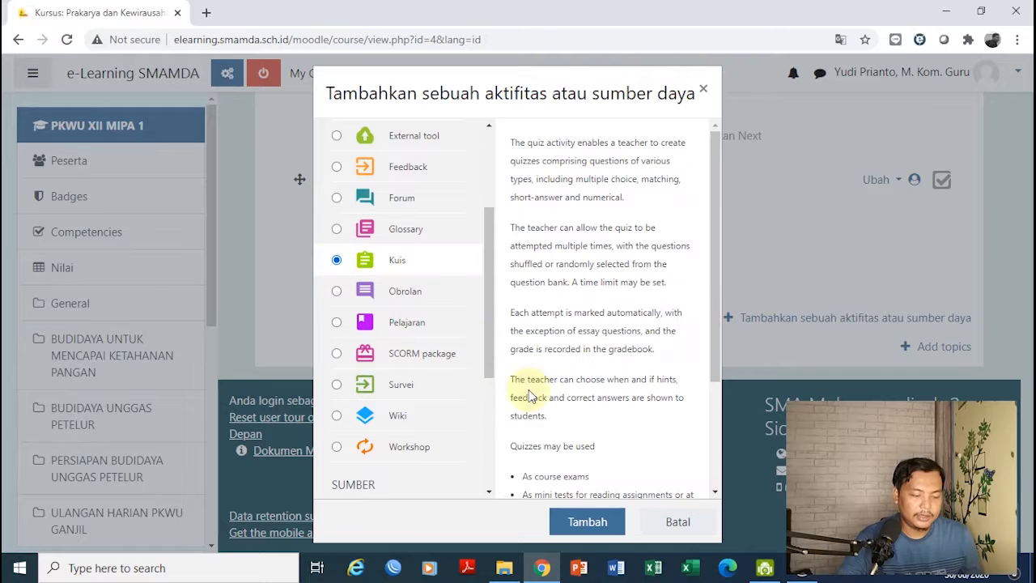
{"action": "left_click", "coordinate": [579, 521]}
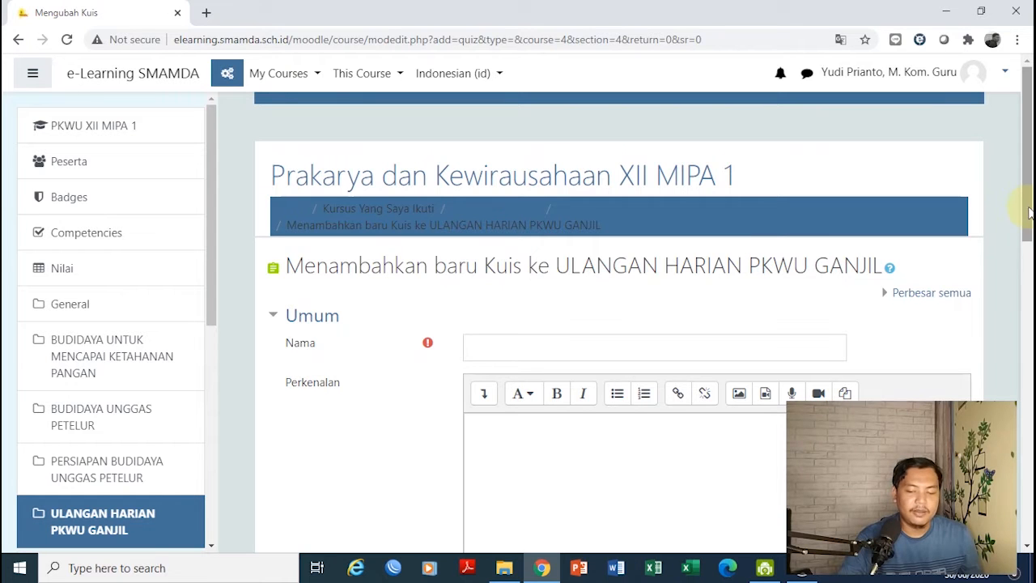
Enter 'Ulangan Harian Prakarya Unggas Petelur' as the quiz Nama
{"action": "left_click_drag", "start_coordinate": [1030, 217], "coordinate": [1025, 262]}
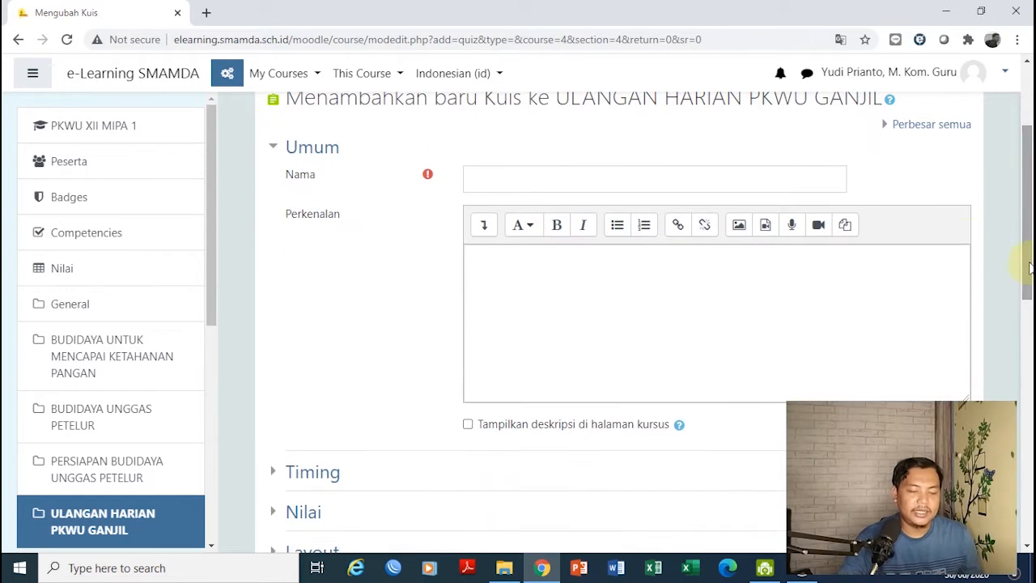
{"action": "left_click", "coordinate": [718, 173]}
{"action": "type", "text": "Ulah"}
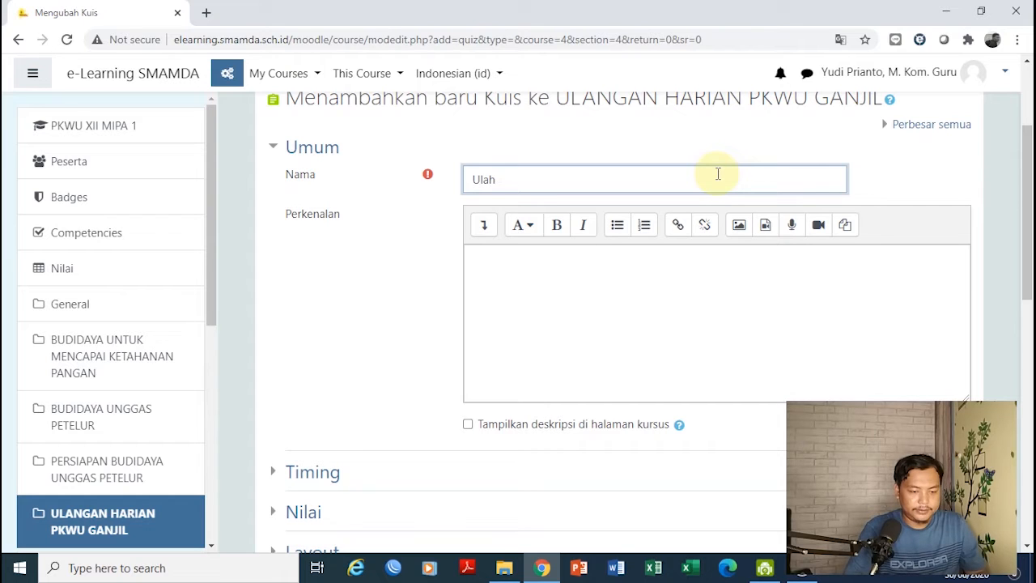
{"action": "key", "text": "BackSpace"}
{"action": "type", "text": "ngan Harian "}
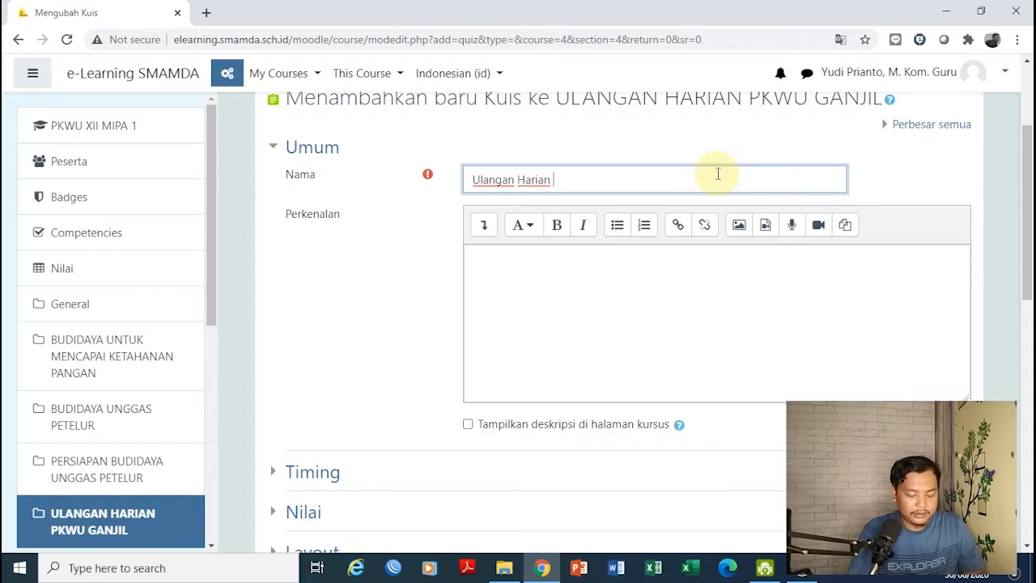
{"action": "type", "text": "Prakarya "}
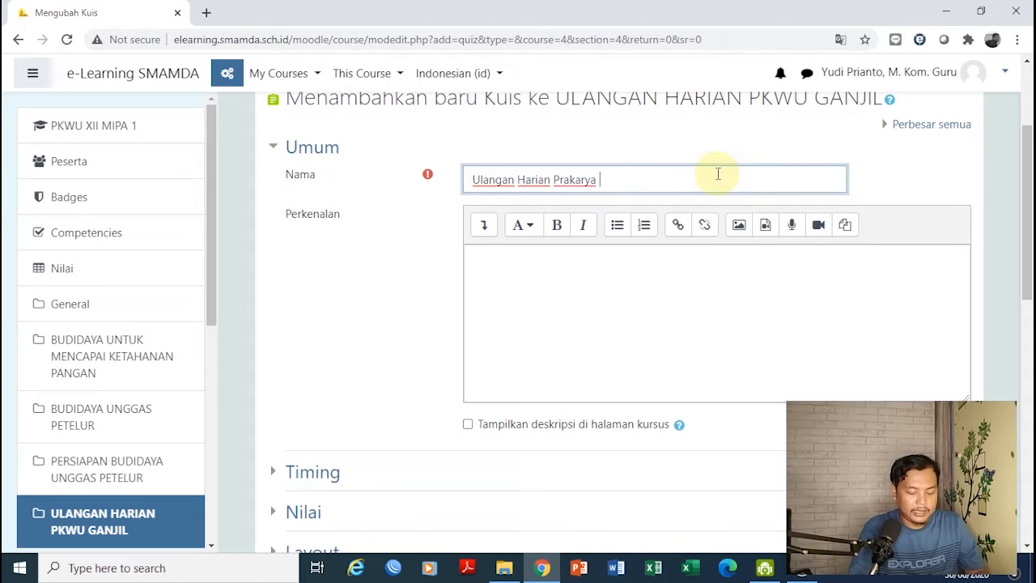
{"action": "type", "text": "UN"}
{"action": "key", "text": "BackSpace"}
{"action": "type", "text": "nggas "}
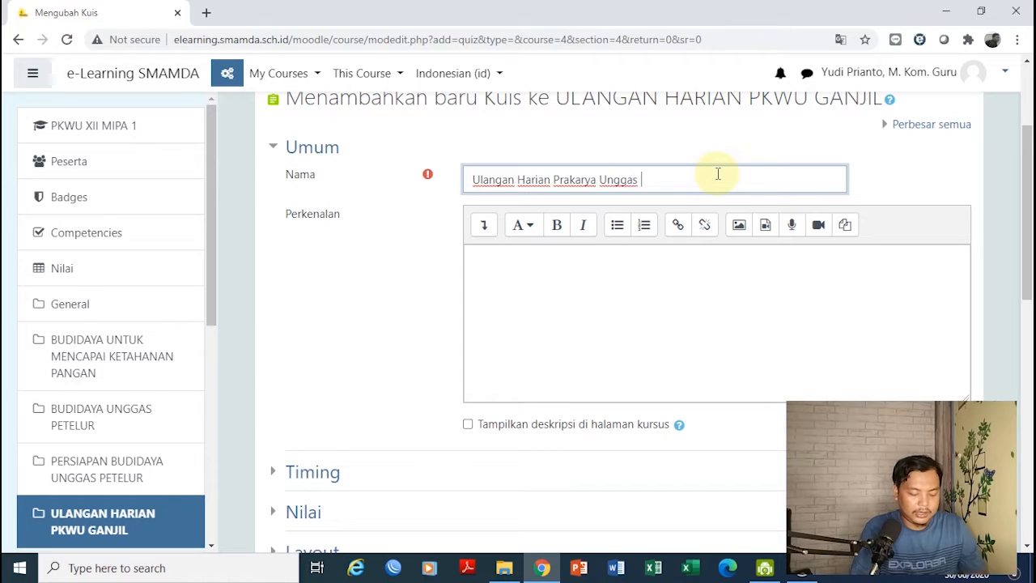
{"action": "type", "text": "Petelur"}
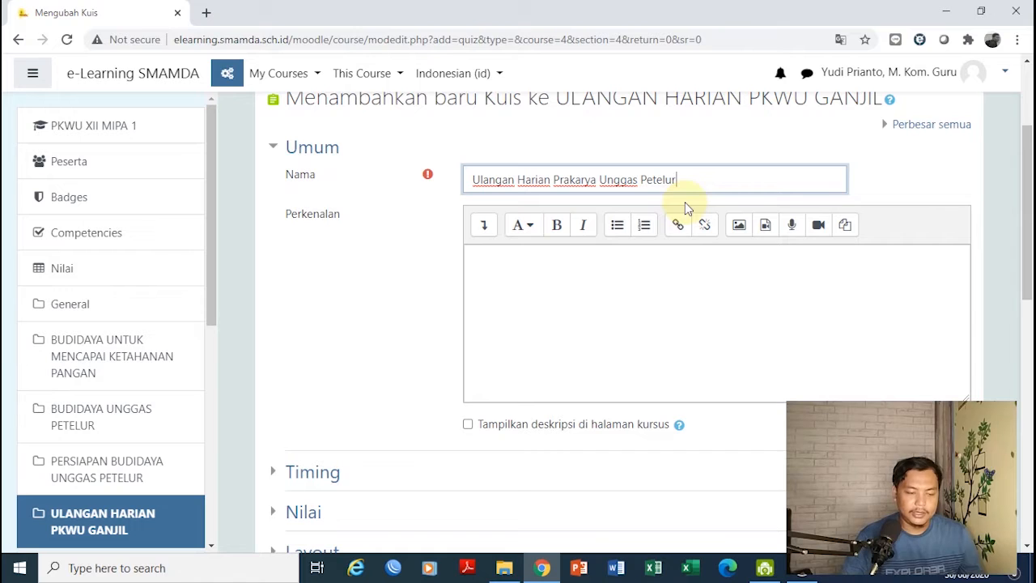
Paste the prepared exam rules into Perkenalan and delete the old Informasi Ulangan Harian lines
{"action": "left_click", "coordinate": [596, 267]}
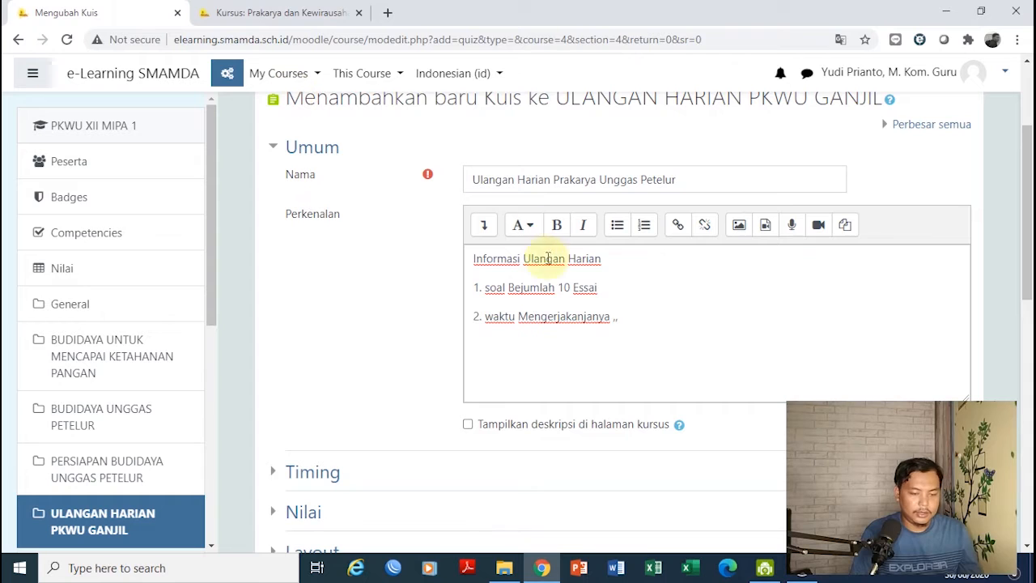
{"action": "left_click_drag", "start_coordinate": [643, 324], "coordinate": [477, 259]}
{"action": "left_click", "coordinate": [471, 260]}
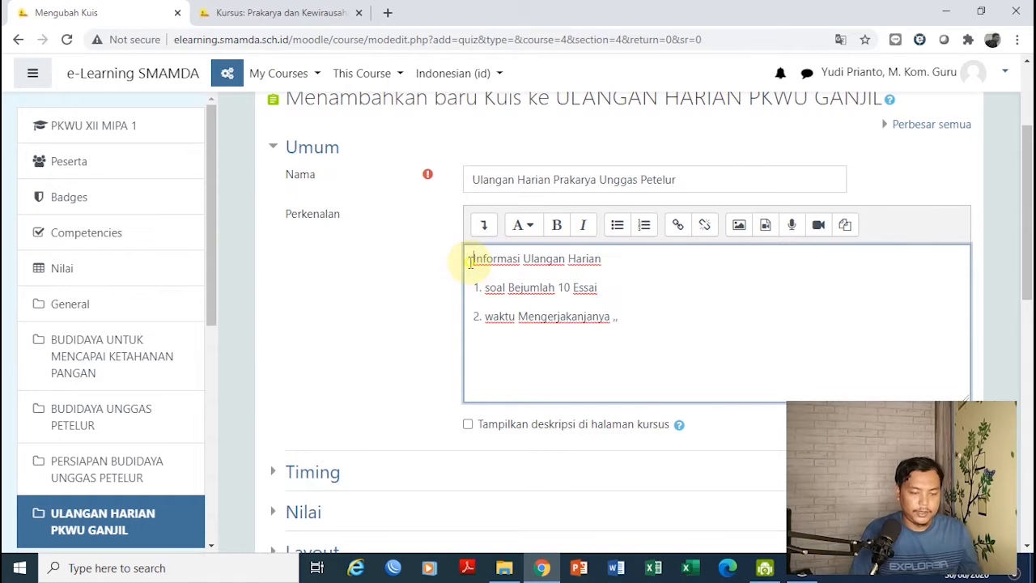
{"action": "key", "text": "ctrl+v"}
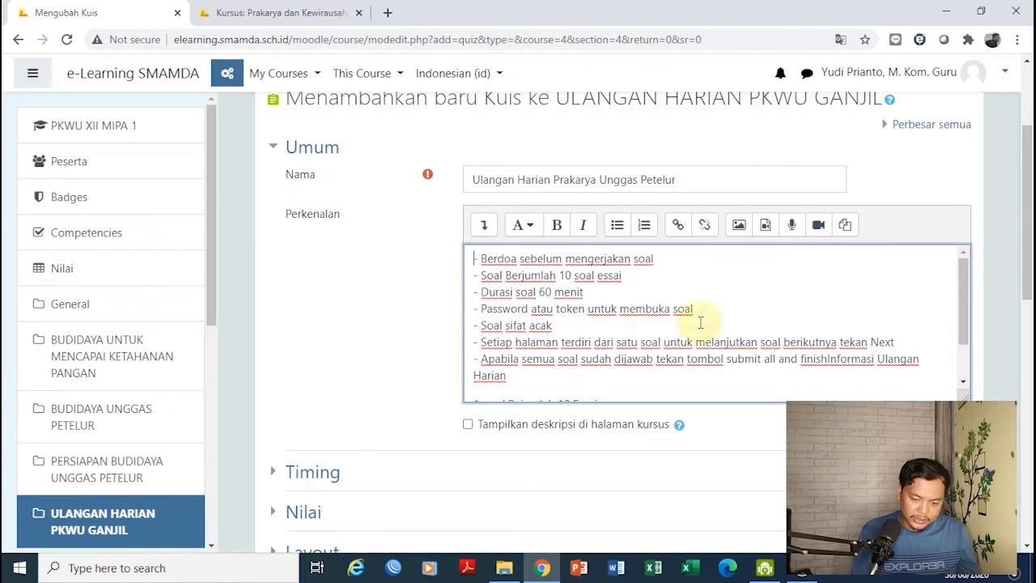
{"action": "left_click_drag", "start_coordinate": [827, 358], "coordinate": [874, 389]}
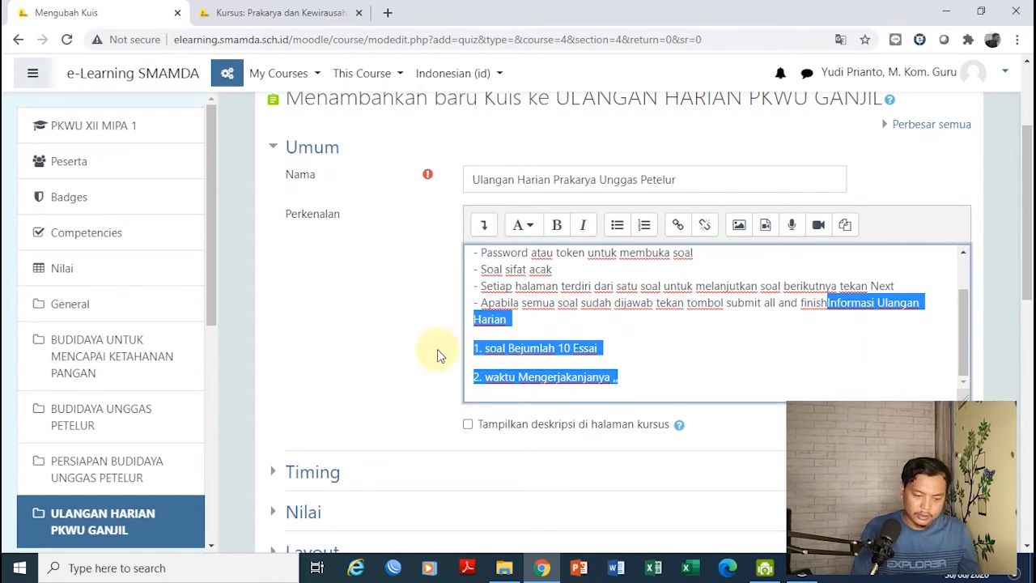
{"action": "key", "text": "Delete"}
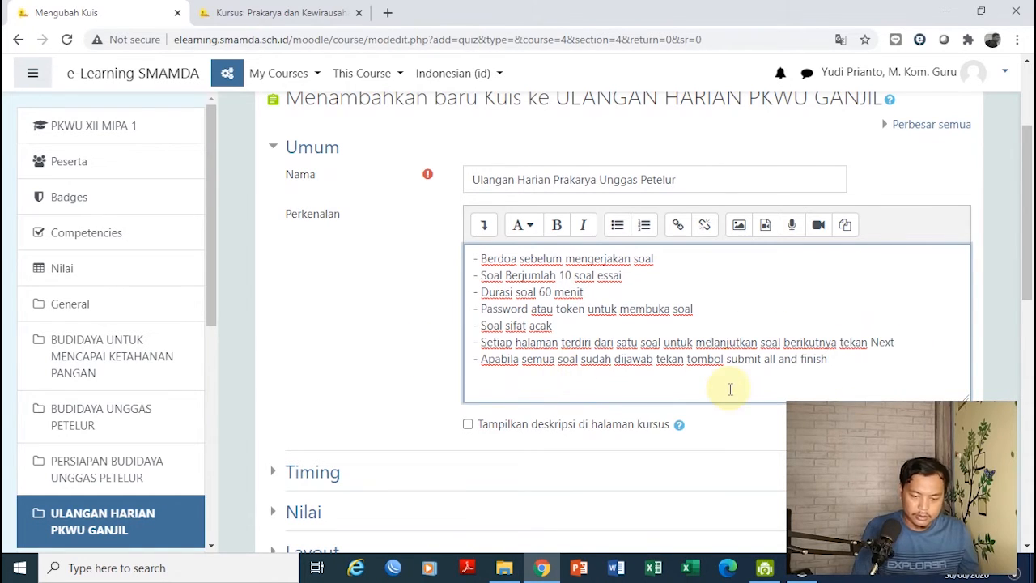
{"action": "left_click", "coordinate": [656, 360]}
{"action": "scroll", "coordinate": [1028, 304], "scroll_direction": "down", "scroll_amount": 1}
{"action": "scroll", "coordinate": [1028, 303], "scroll_direction": "down", "scroll_amount": 1}
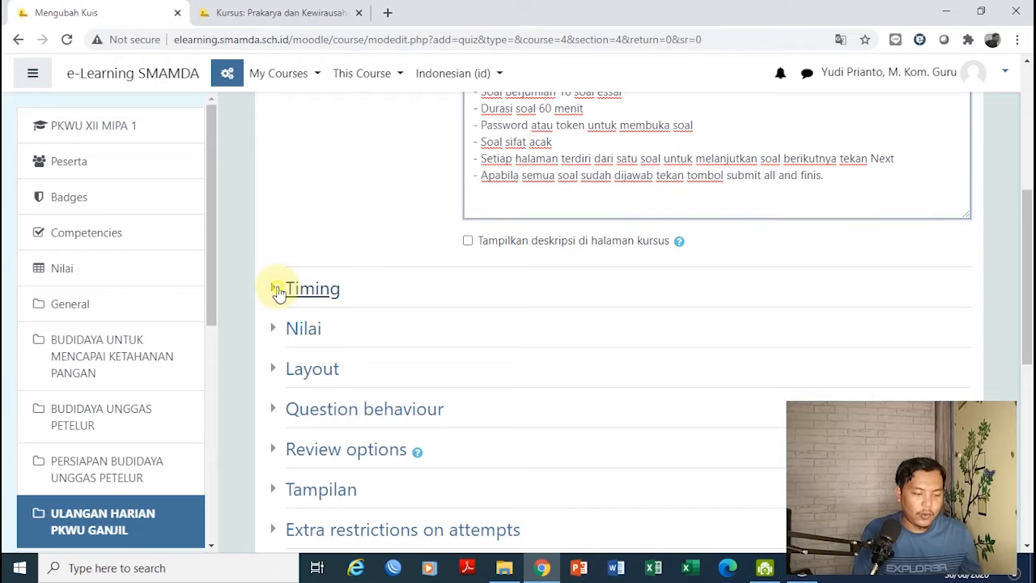
Enable the quiz opening date and set it to 11 September 2020, 10:00
{"action": "left_click", "coordinate": [281, 289]}
{"action": "left_click", "coordinate": [798, 323]}
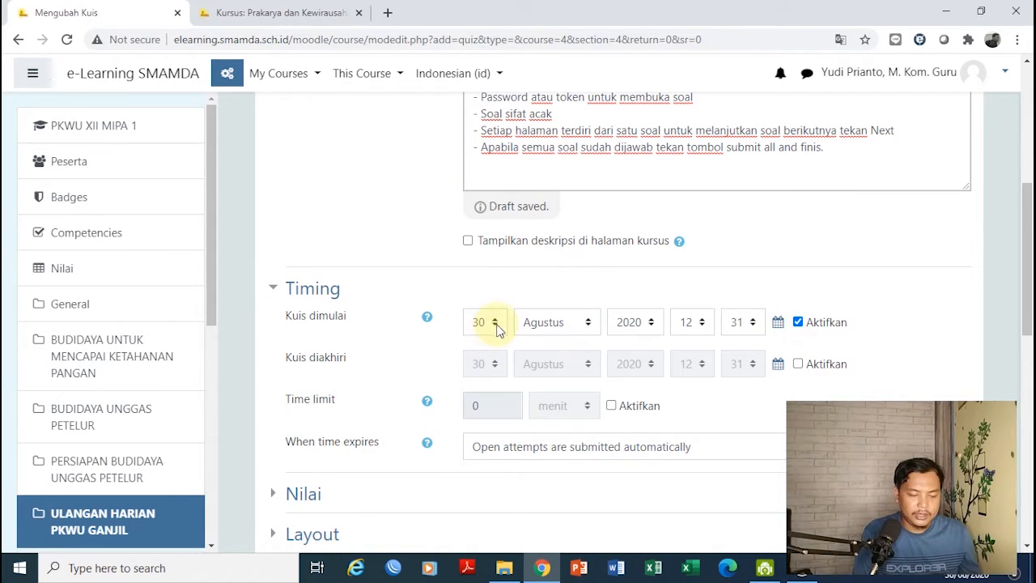
{"action": "left_click", "coordinate": [490, 332]}
{"action": "left_click_drag", "start_coordinate": [503, 240], "coordinate": [498, 169]}
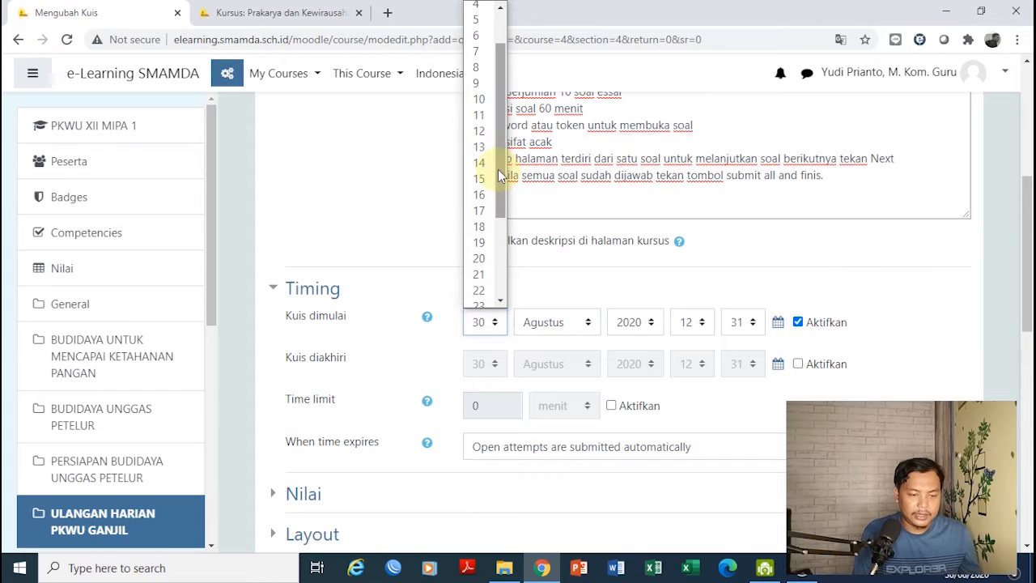
{"action": "left_click", "coordinate": [484, 115]}
{"action": "left_click", "coordinate": [591, 322]}
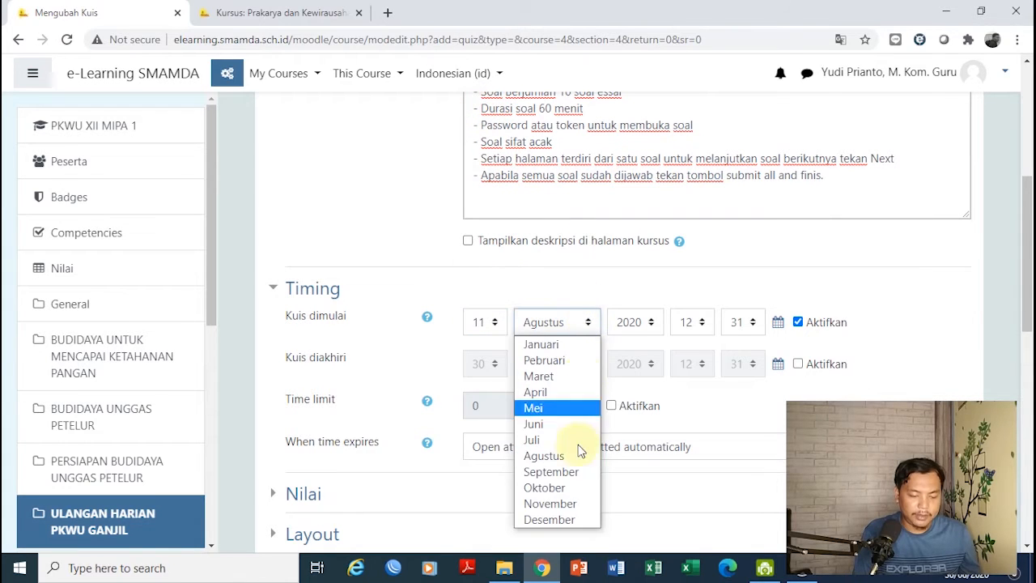
{"action": "left_click", "coordinate": [582, 472]}
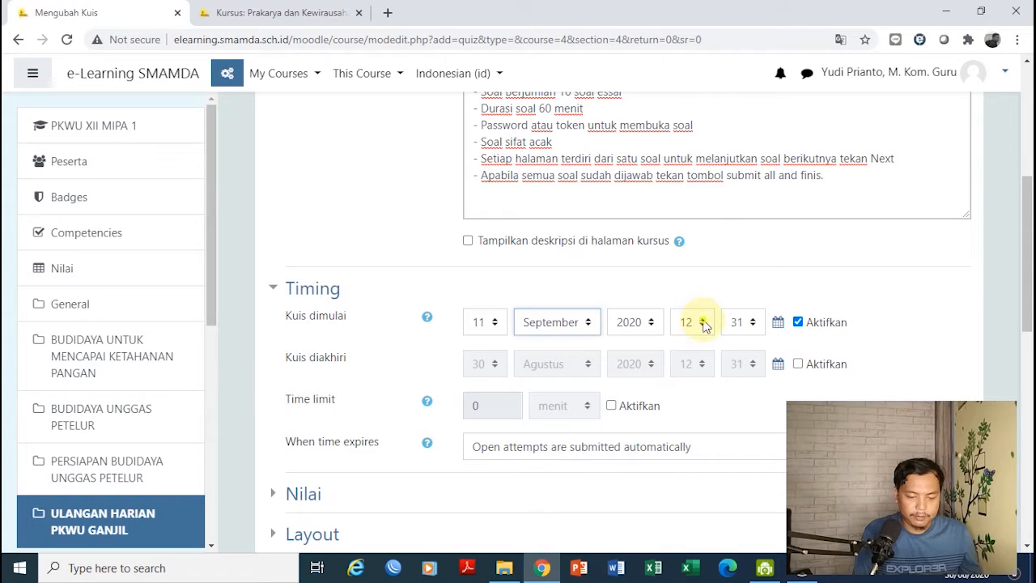
{"action": "left_click", "coordinate": [704, 324]}
{"action": "left_click", "coordinate": [692, 168]}
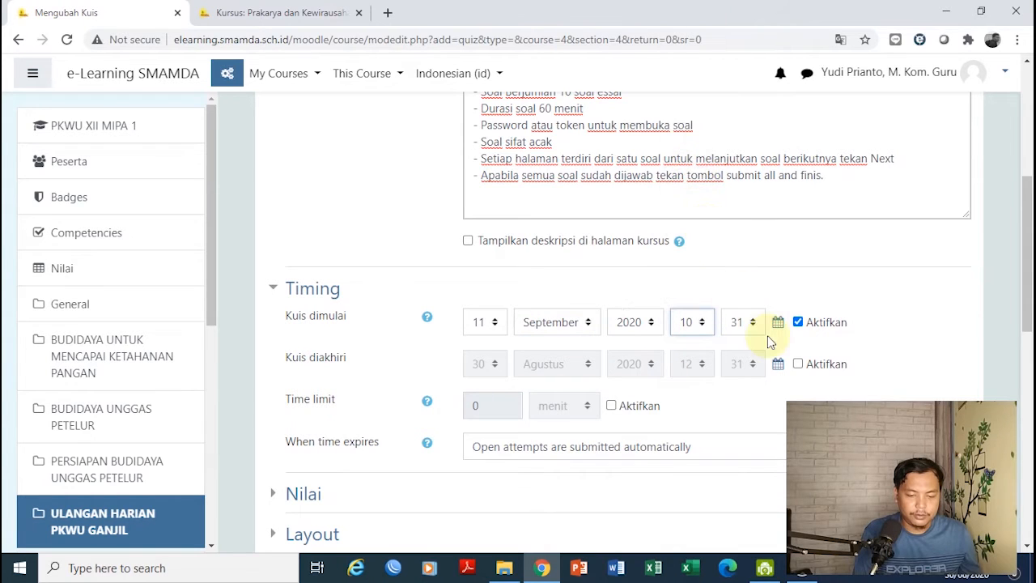
{"action": "left_click", "coordinate": [752, 325]}
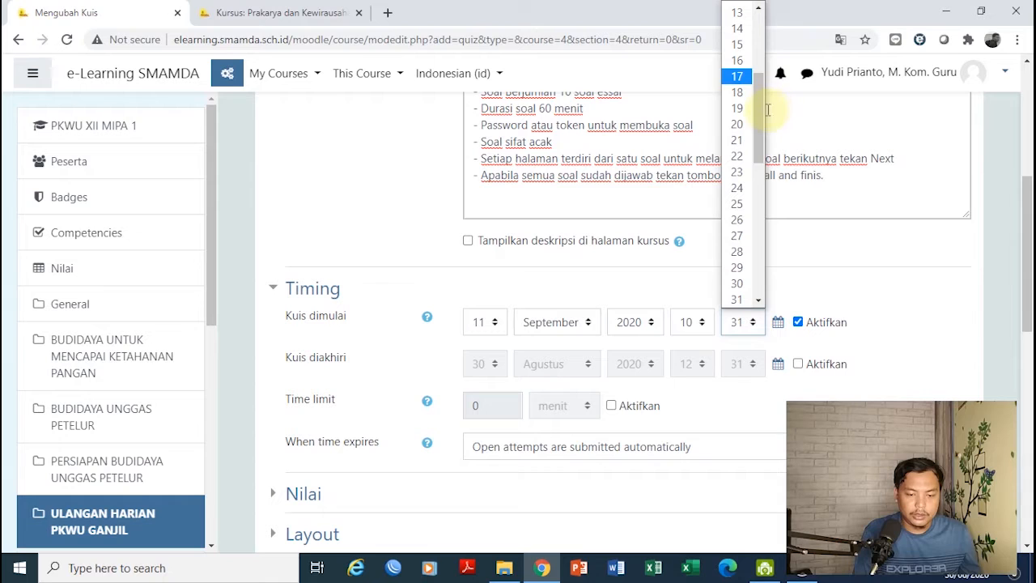
{"action": "left_click_drag", "start_coordinate": [760, 112], "coordinate": [761, 12]}
{"action": "left_click", "coordinate": [737, 10]}
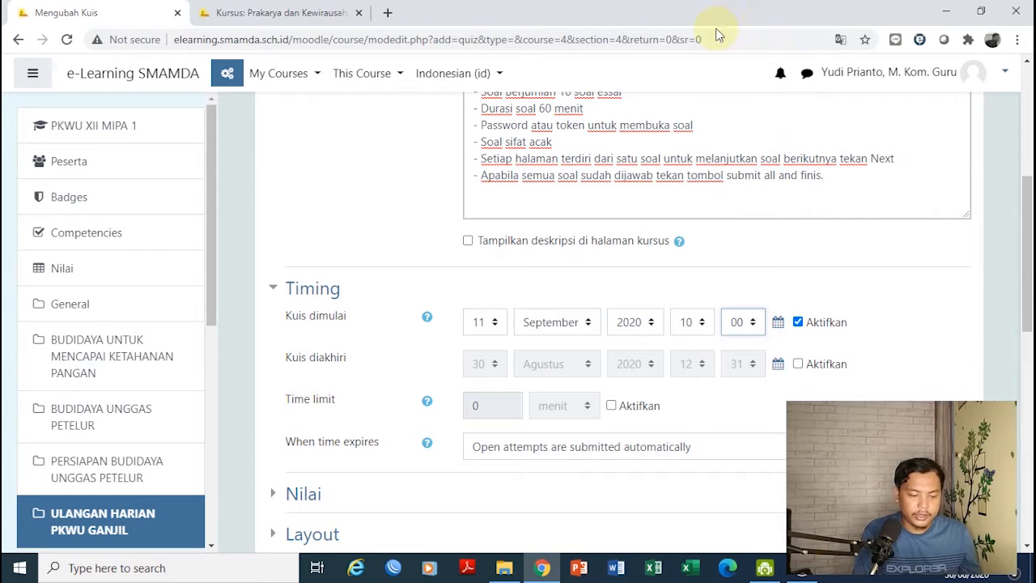
Enable the closing date and set it to 11 Agustus 2020, 11:00
{"action": "left_click", "coordinate": [798, 364]}
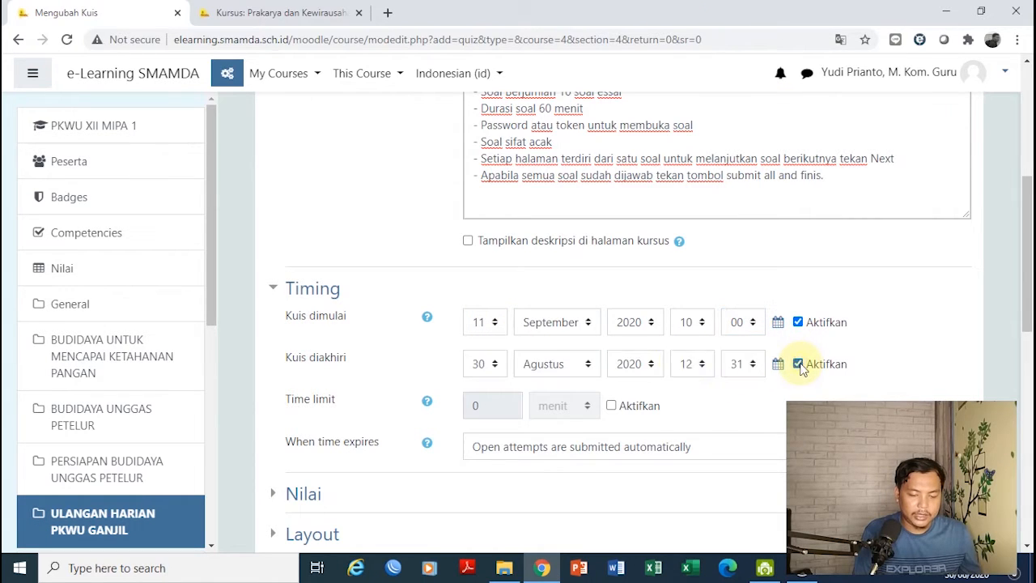
{"action": "left_click", "coordinate": [490, 364]}
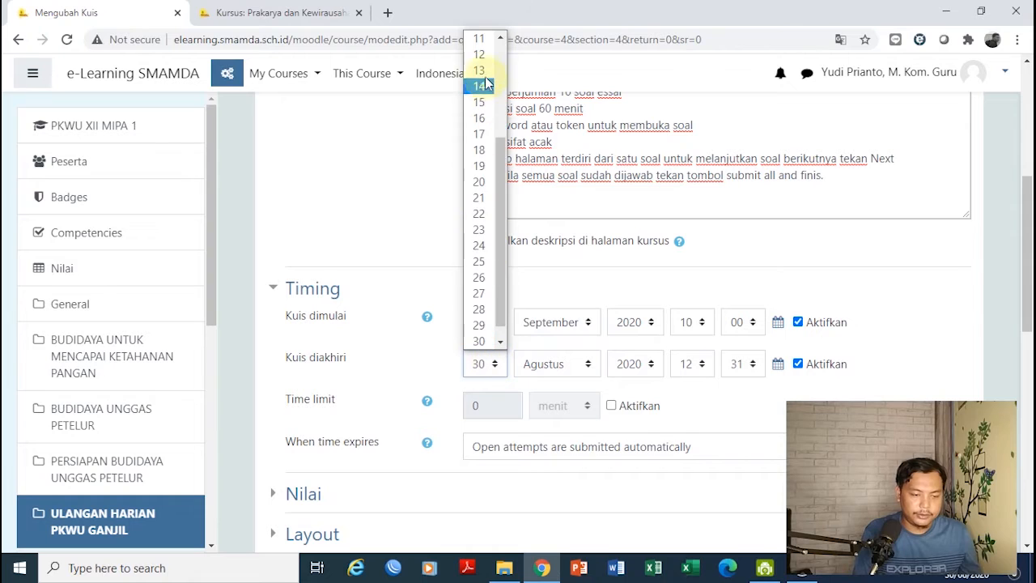
{"action": "left_click", "coordinate": [479, 39]}
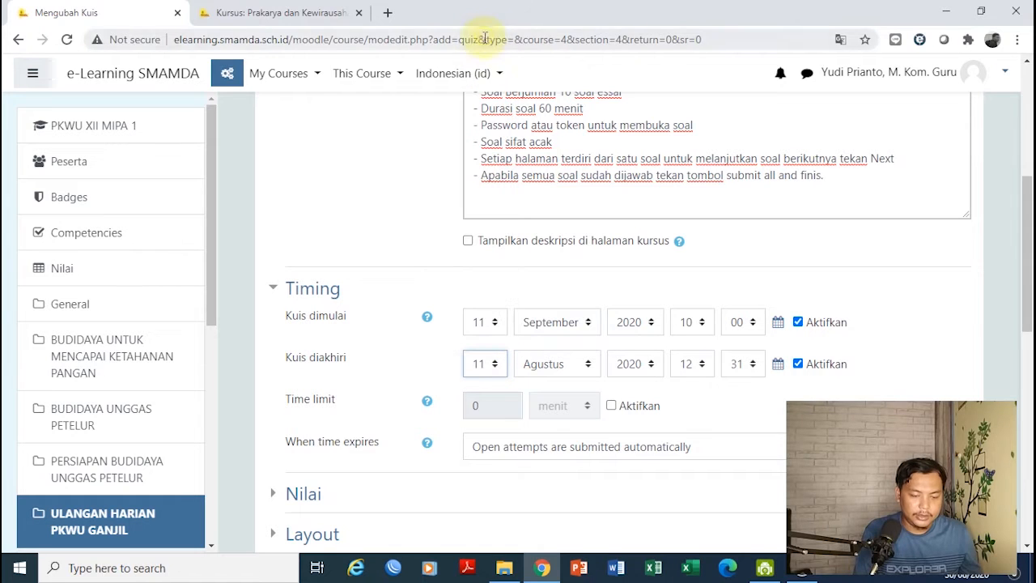
{"action": "left_click", "coordinate": [703, 366]}
{"action": "left_click", "coordinate": [686, 213]}
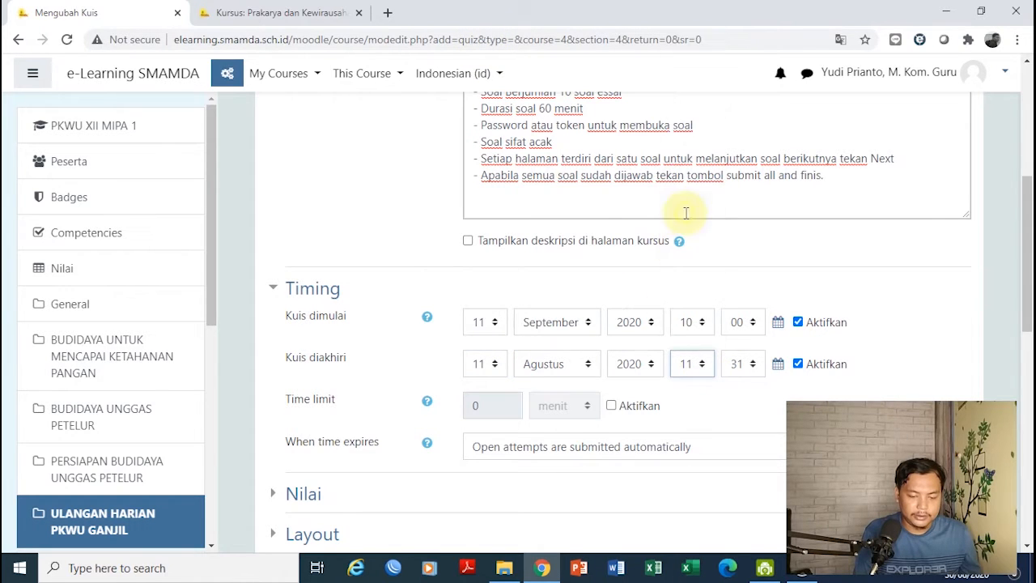
{"action": "left_click", "coordinate": [751, 364]}
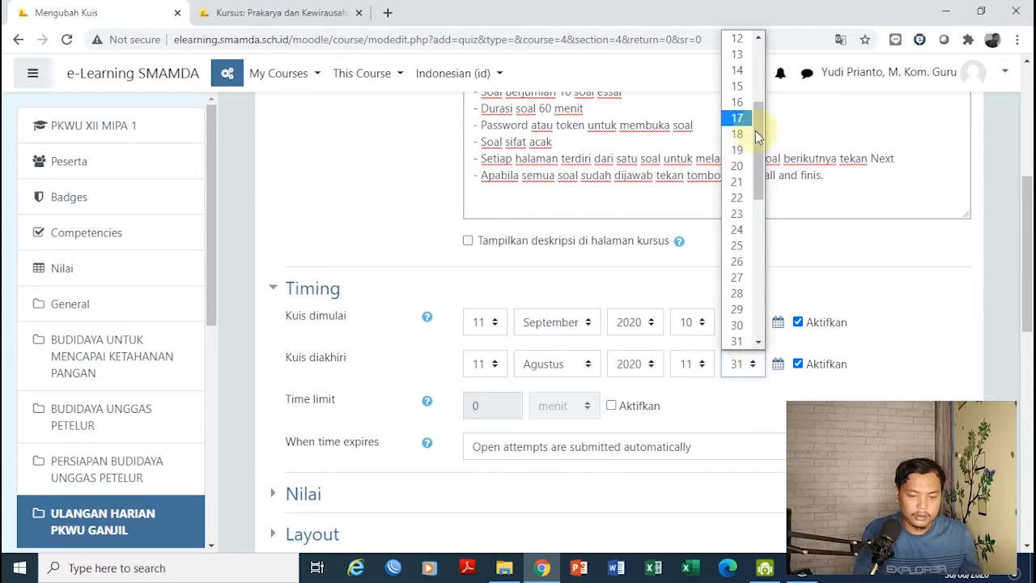
{"action": "left_click_drag", "start_coordinate": [761, 149], "coordinate": [756, 86]}
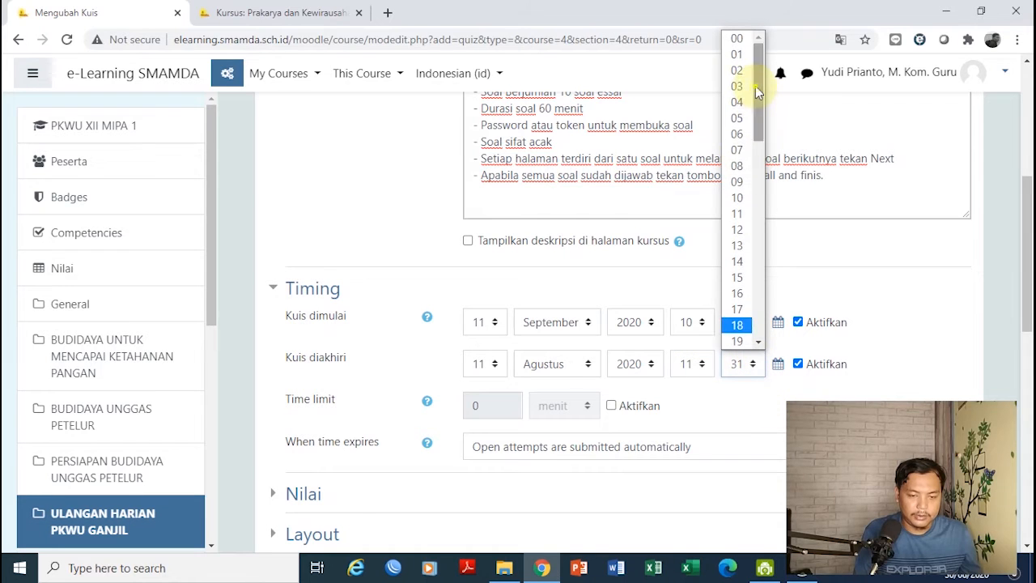
{"action": "left_click", "coordinate": [740, 38]}
Enable a 60-minute time limit for the quiz
{"action": "left_click", "coordinate": [637, 409]}
{"action": "left_click", "coordinate": [489, 404]}
{"action": "key", "text": "BackSpace"}
{"action": "type", "text": "60"}
{"action": "left_click", "coordinate": [733, 407]}
{"action": "left_click_drag", "start_coordinate": [1028, 249], "coordinate": [1028, 294]}
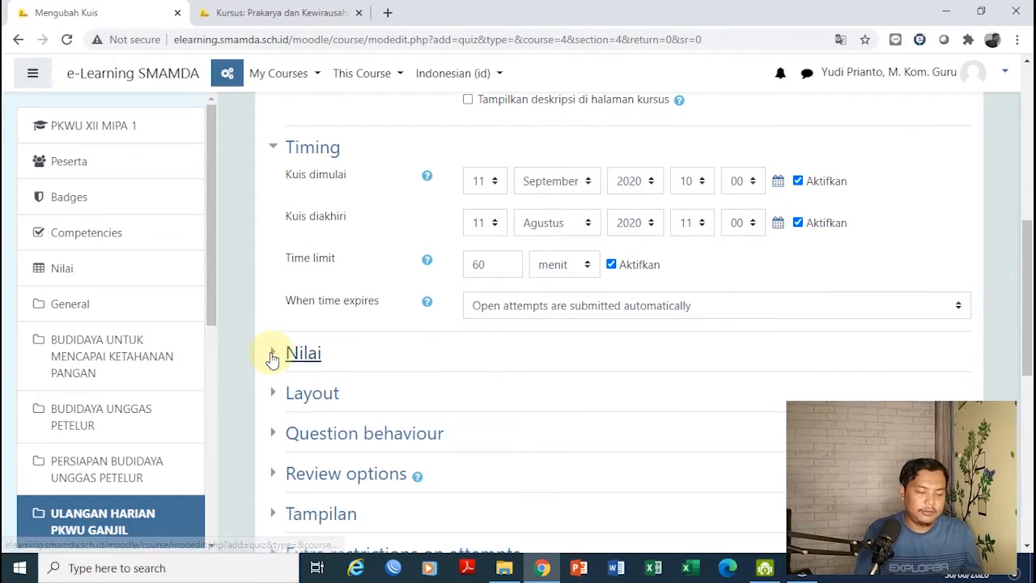
Set the passing grade to 75, keeping the grade category as Tanpa kategori
{"action": "left_click", "coordinate": [291, 356]}
{"action": "left_click_drag", "start_coordinate": [1029, 254], "coordinate": [1029, 284]}
{"action": "left_click", "coordinate": [556, 285]}
{"action": "left_click", "coordinate": [649, 272]}
{"action": "left_click", "coordinate": [495, 318]}
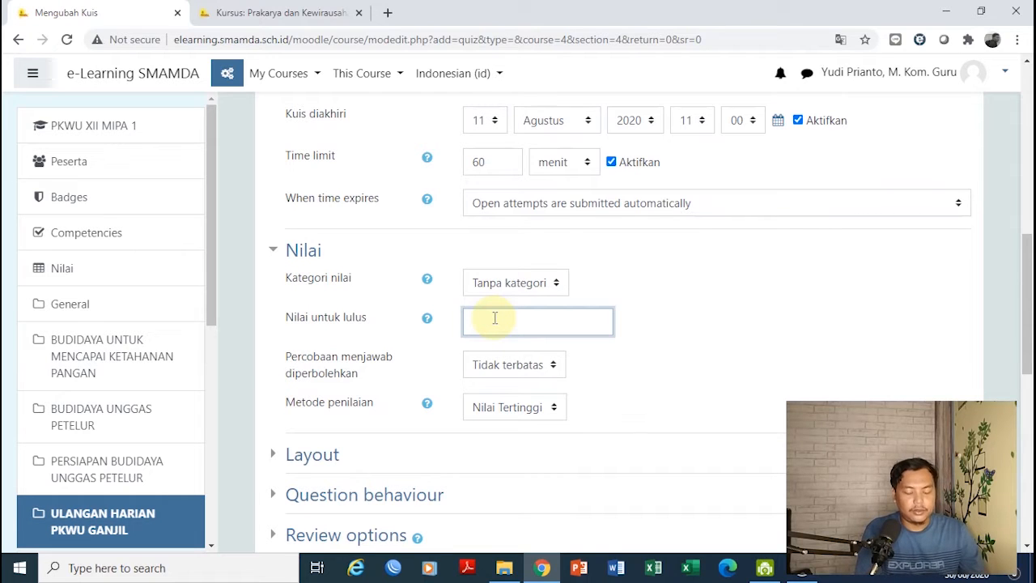
{"action": "type", "text": "75"}
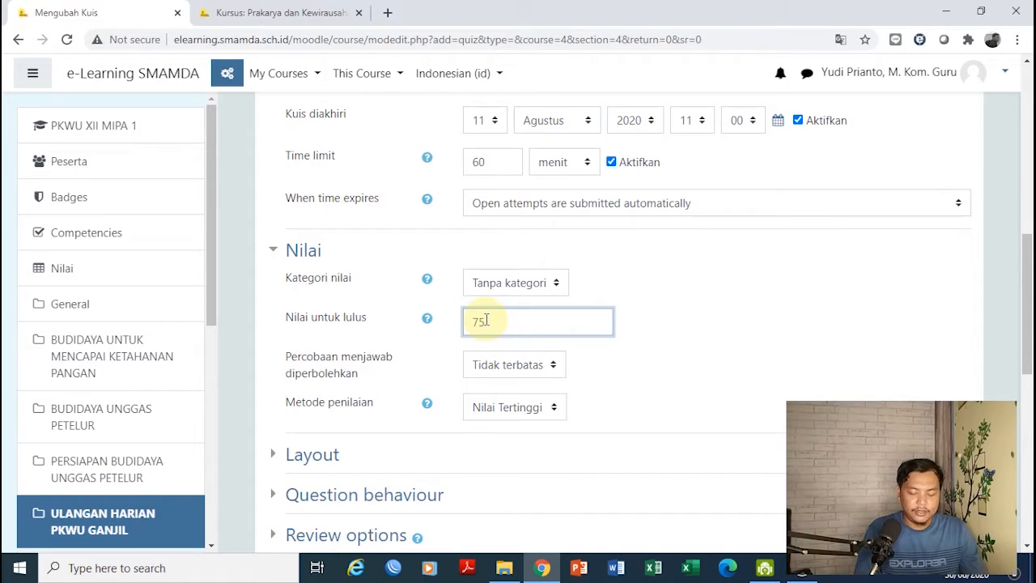
{"action": "left_click", "coordinate": [572, 397]}
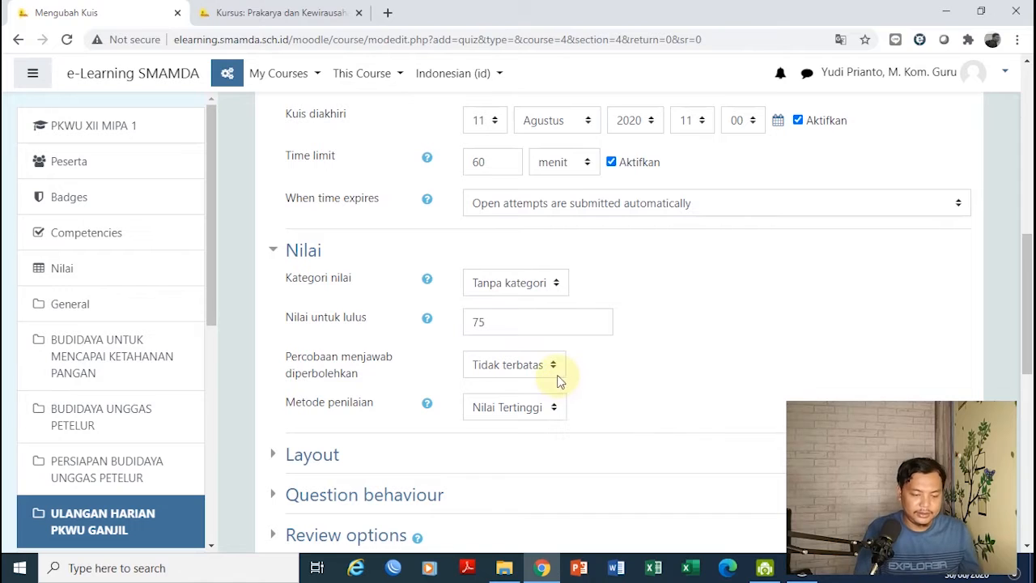
Limit Percobaan menjawab diperbolehkan to 1 attempt
{"action": "left_click", "coordinate": [555, 364]}
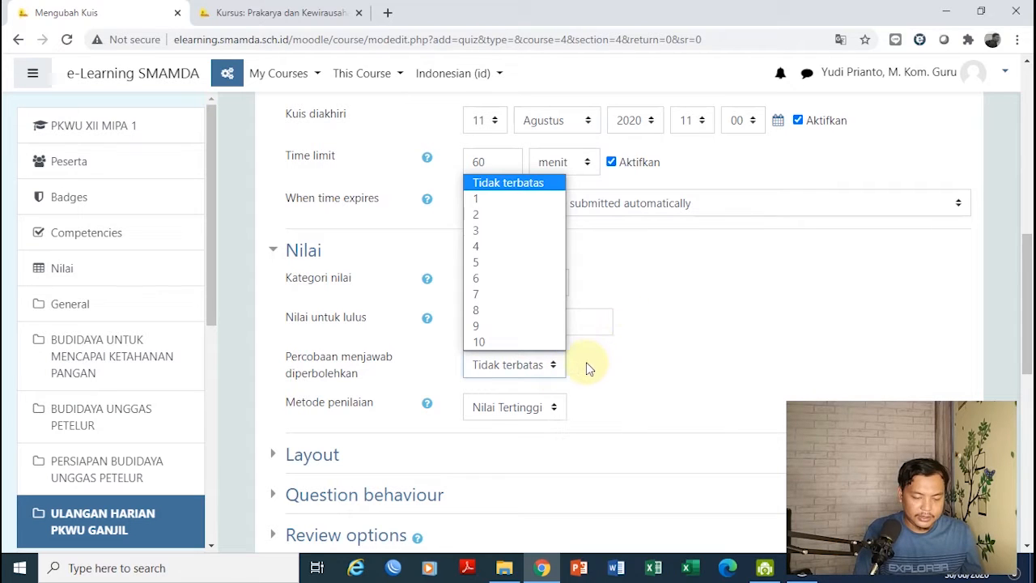
{"action": "left_click", "coordinate": [588, 369]}
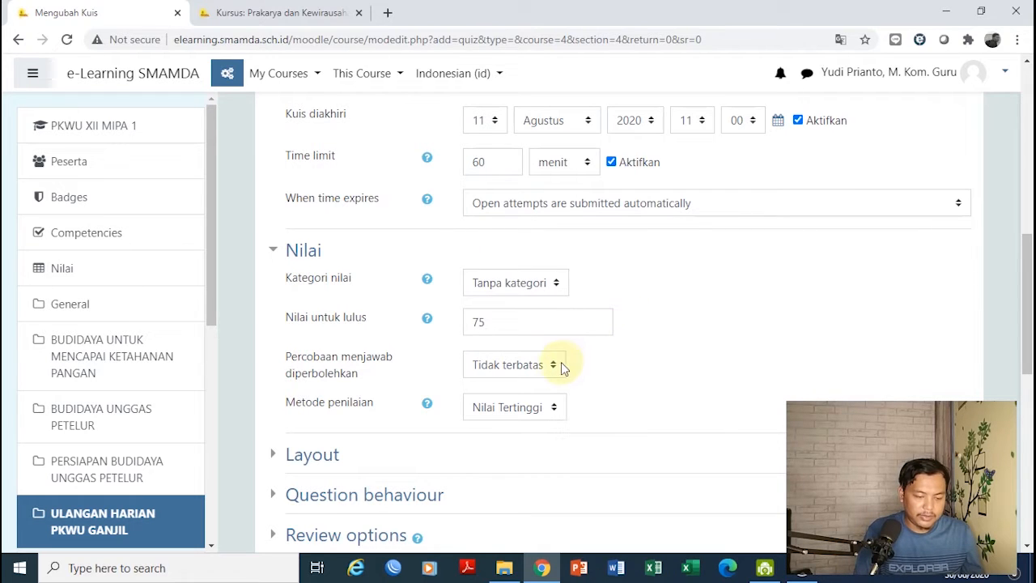
{"action": "left_click", "coordinate": [553, 364]}
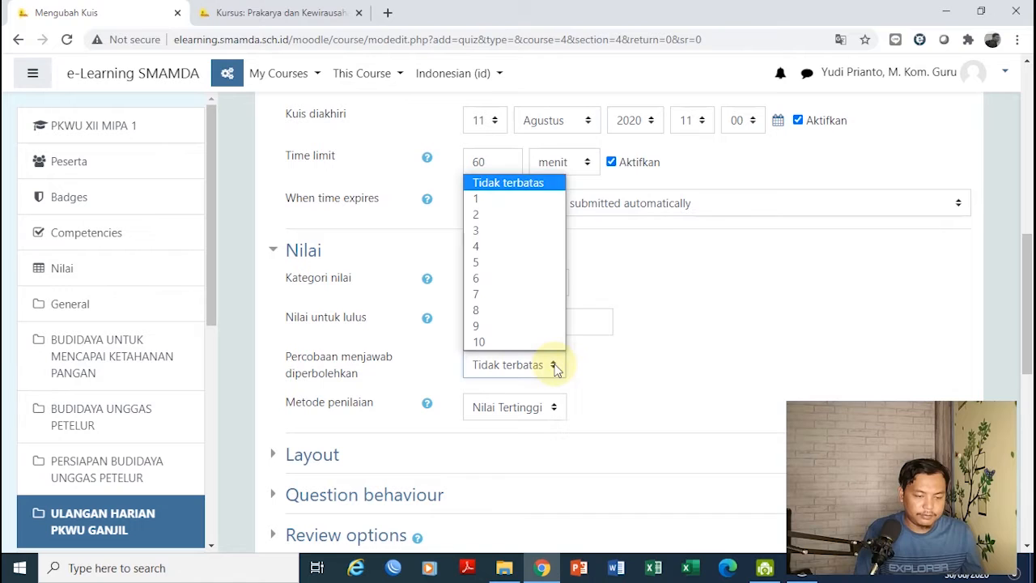
{"action": "left_click", "coordinate": [497, 202]}
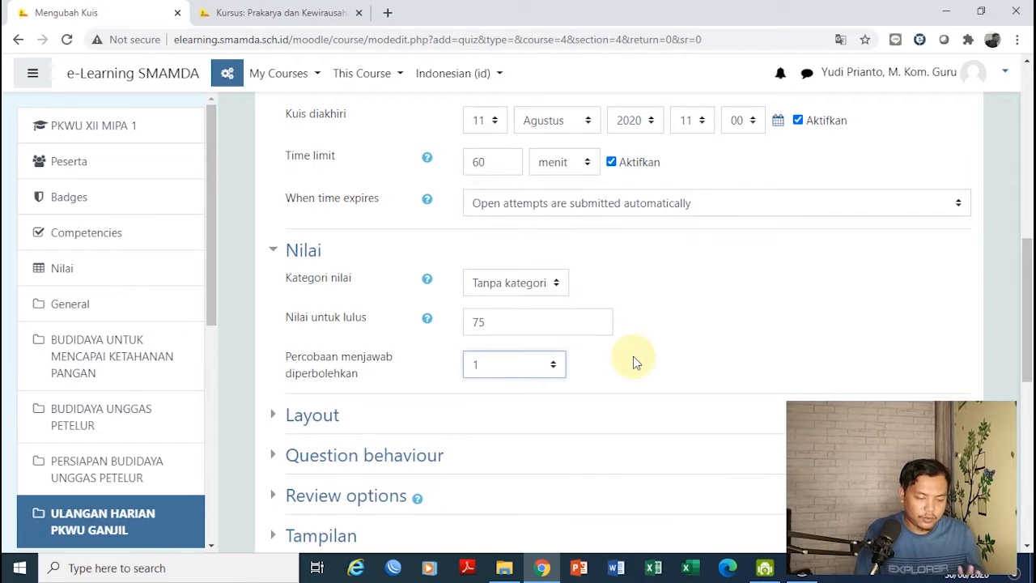
{"action": "left_click_drag", "start_coordinate": [1027, 283], "coordinate": [921, 289]}
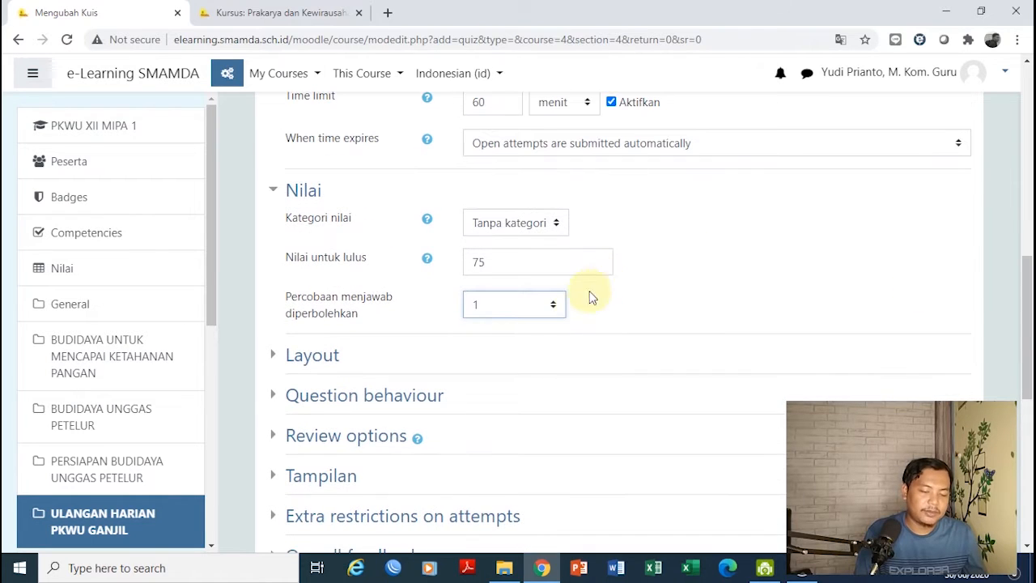
{"action": "left_click", "coordinate": [554, 307]}
{"action": "left_click", "coordinate": [688, 326]}
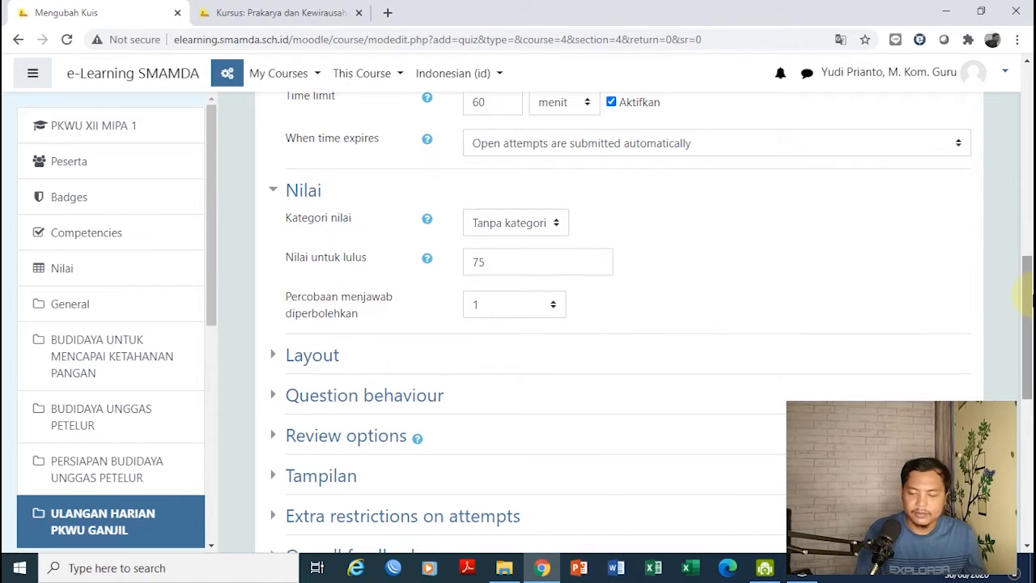
{"action": "left_click_drag", "start_coordinate": [1030, 302], "coordinate": [1029, 357]}
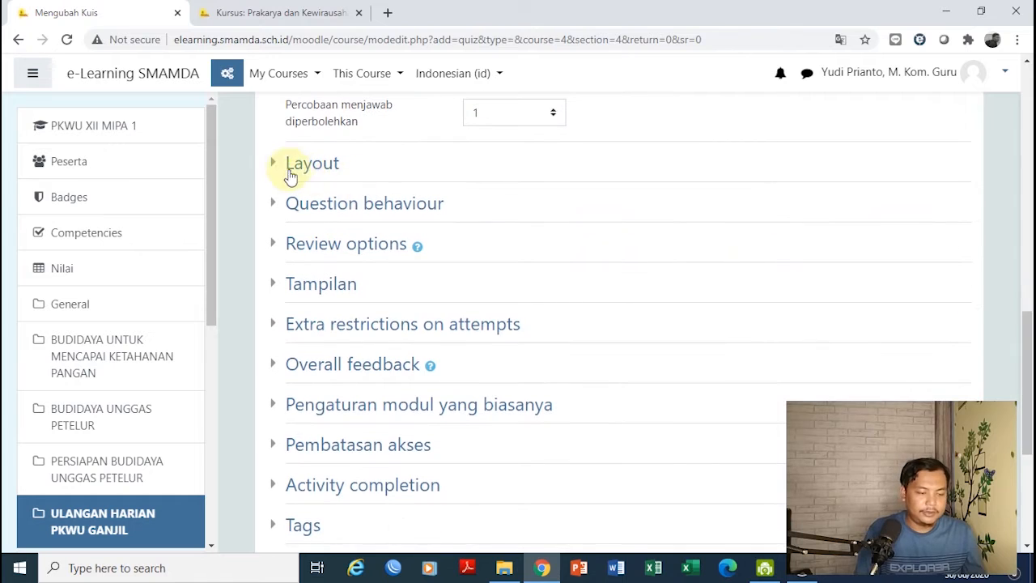
Keep Layout's New page on Every question and expand Question behaviour
{"action": "left_click", "coordinate": [276, 165]}
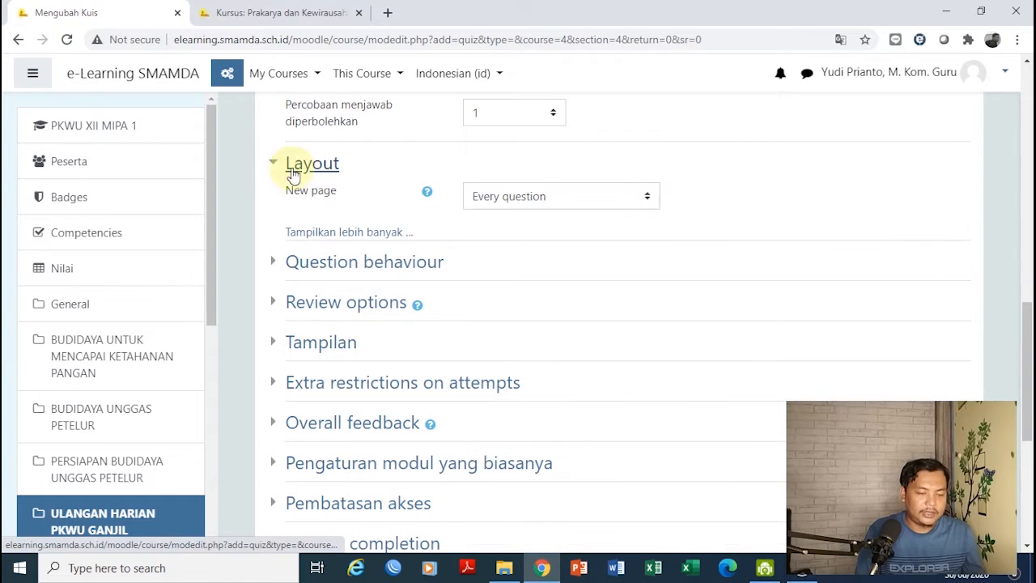
{"action": "left_click", "coordinate": [563, 198]}
{"action": "left_click", "coordinate": [563, 232]}
{"action": "left_click", "coordinate": [558, 197]}
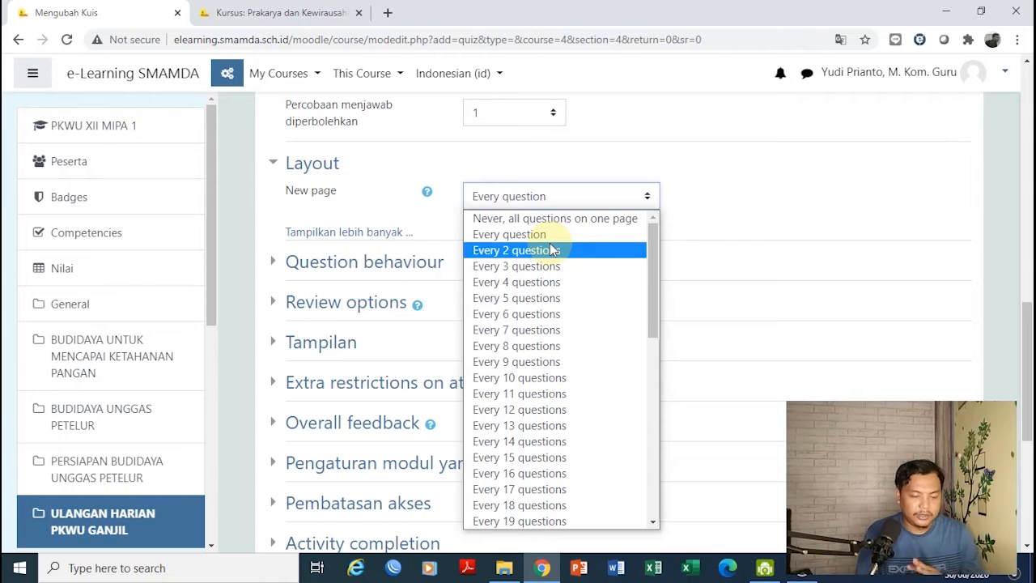
{"action": "left_click", "coordinate": [771, 201]}
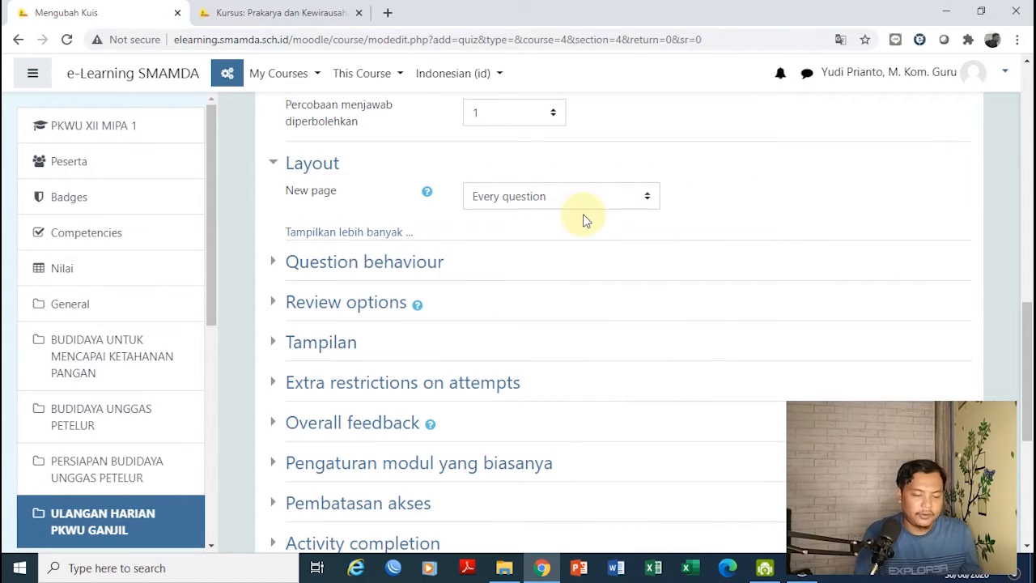
{"action": "left_click", "coordinate": [278, 263]}
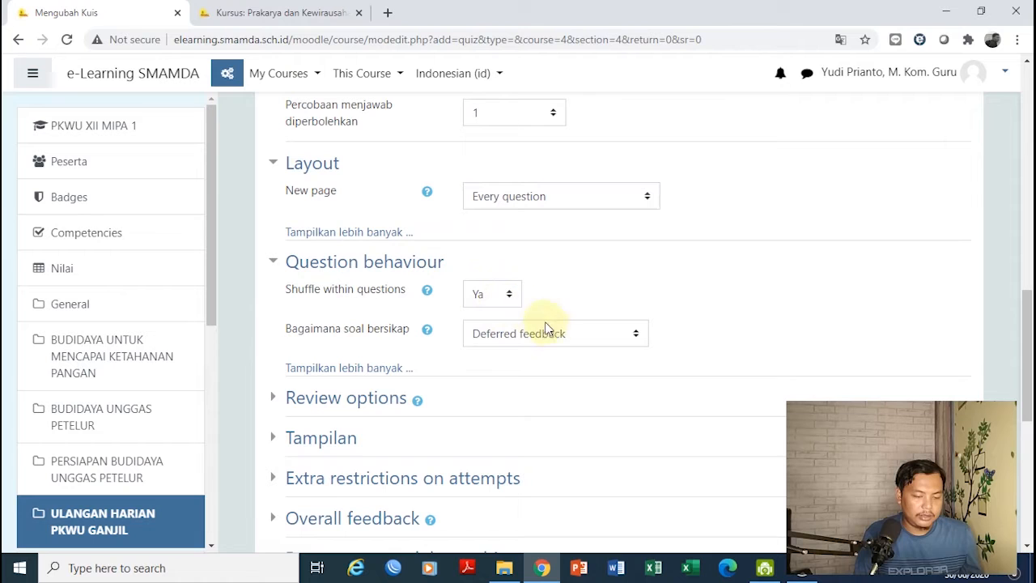
Expand the review options and Tampilan sections, showing no user picture and 2 decimal places
{"action": "left_click", "coordinate": [272, 397]}
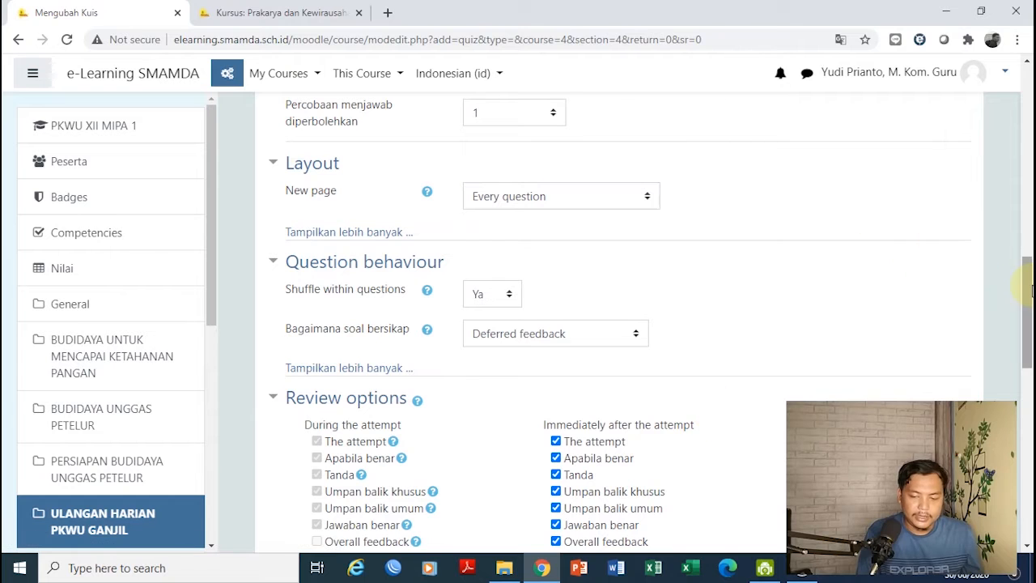
{"action": "left_click_drag", "start_coordinate": [1028, 300], "coordinate": [1028, 356]}
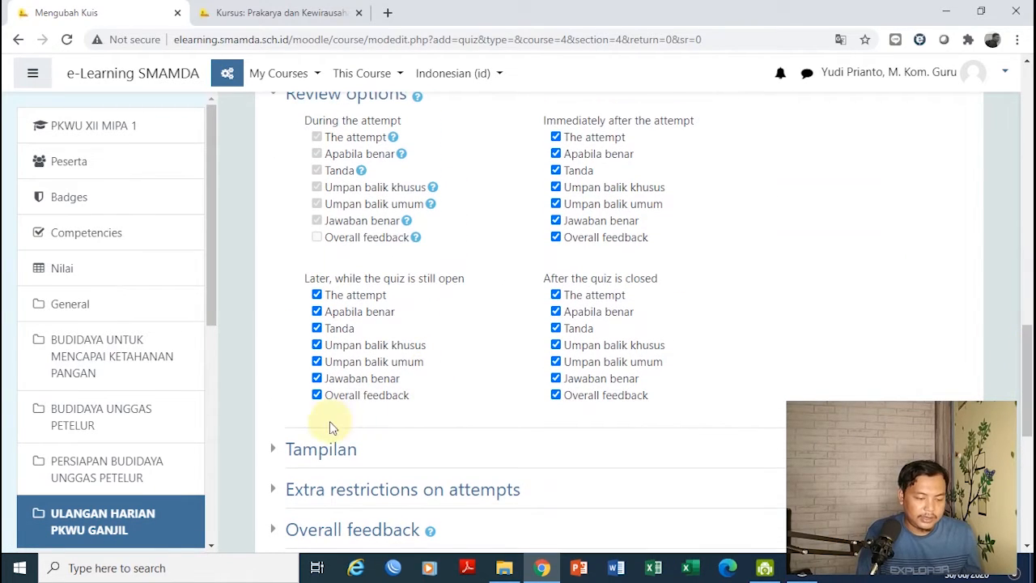
{"action": "left_click", "coordinate": [289, 448]}
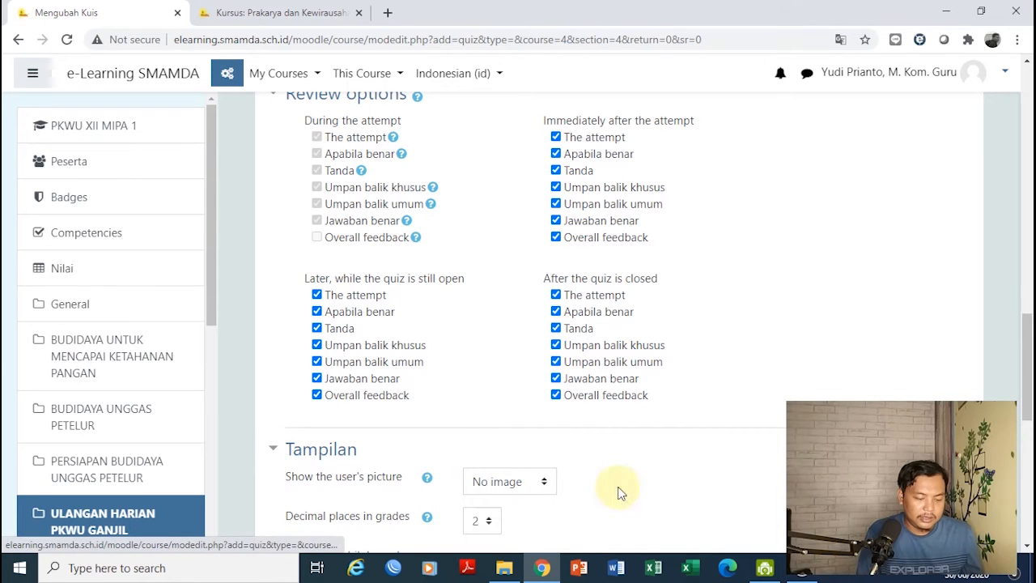
{"action": "left_click_drag", "start_coordinate": [1028, 347], "coordinate": [1026, 395]}
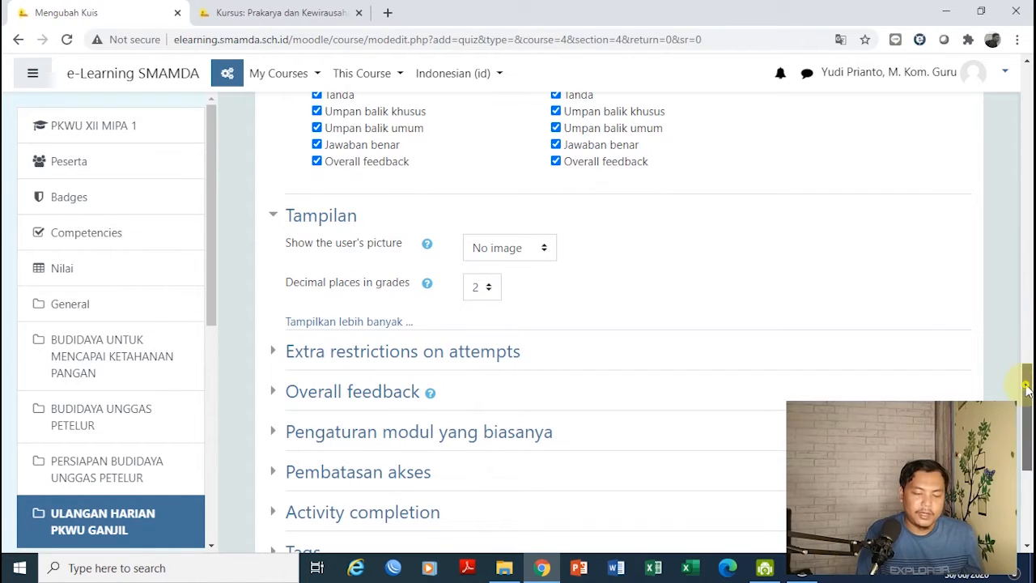
{"action": "left_click_drag", "start_coordinate": [1027, 390], "coordinate": [1027, 398]}
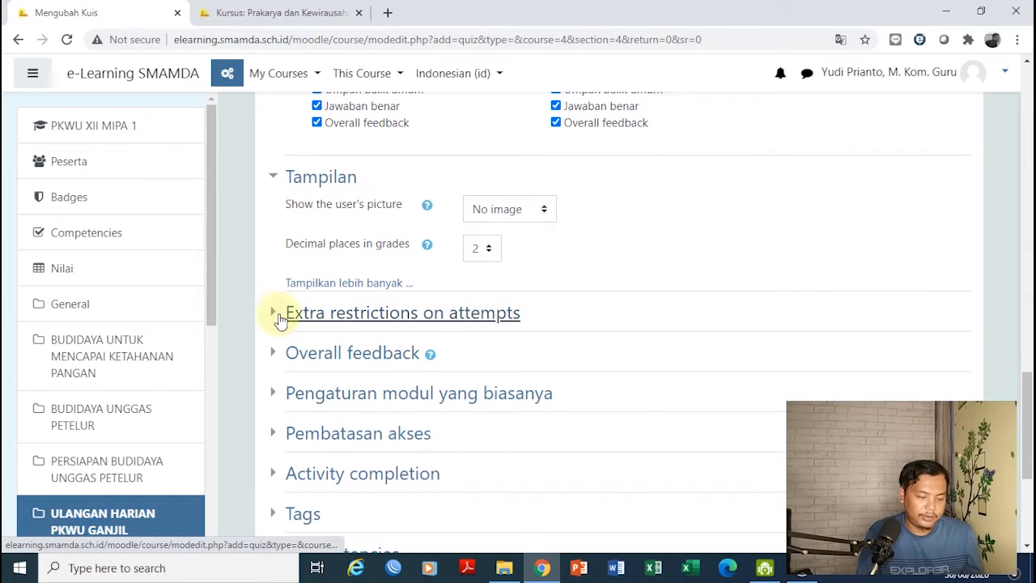
Set a required attempt password under Extra restrictions, then expand Overall feedback
{"action": "left_click", "coordinate": [273, 316]}
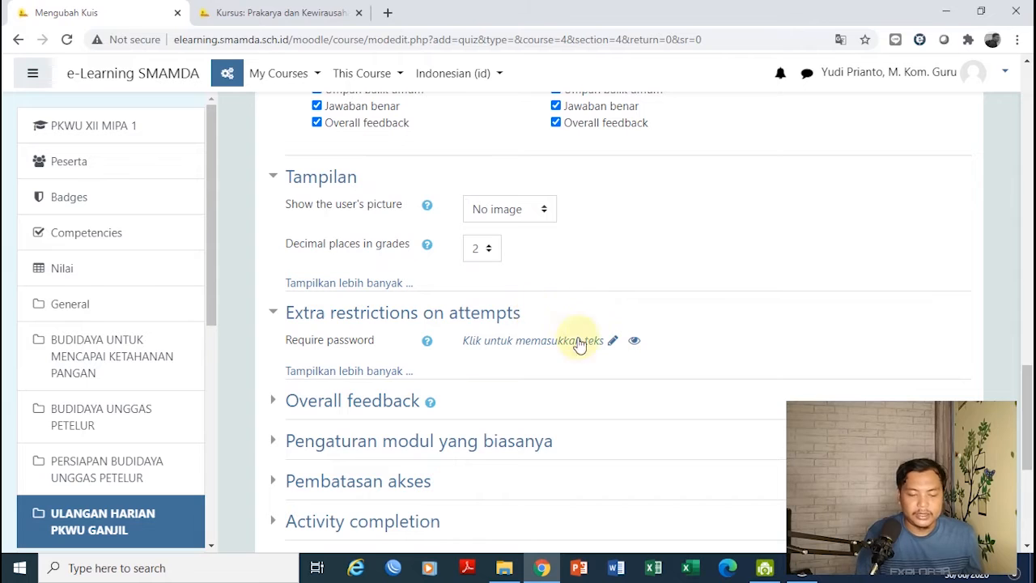
{"action": "left_click", "coordinate": [613, 341]}
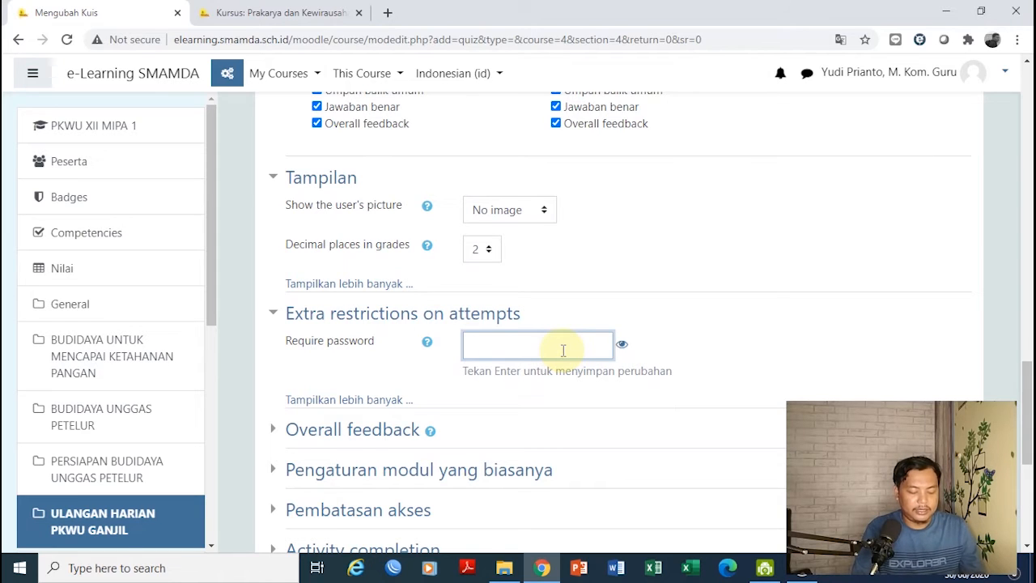
{"action": "type", "text": "••"}
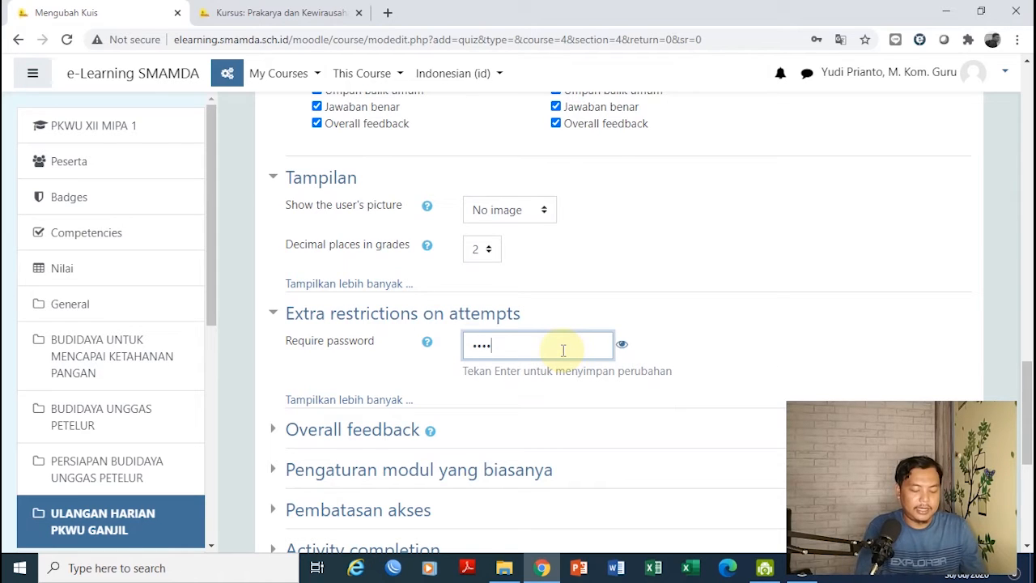
{"action": "key", "text": "BackSpace"}
{"action": "key", "text": "BackSpace"}
{"action": "key", "text": "BackSpace"}
{"action": "key", "text": "BackSpace"}
{"action": "type", "text": "••"}
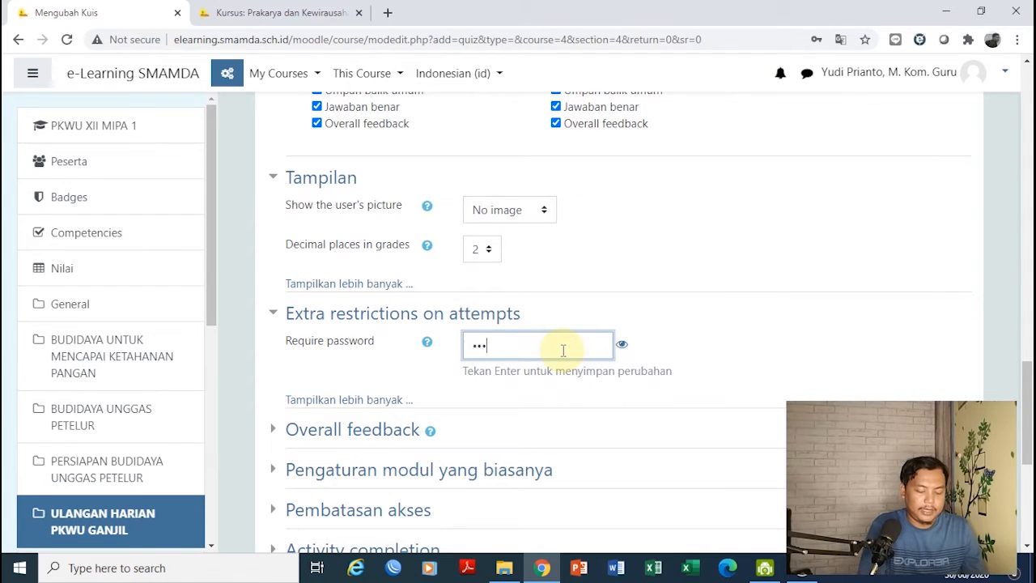
{"action": "left_click", "coordinate": [622, 344]}
{"action": "left_click", "coordinate": [567, 348]}
{"action": "type", "text": "AKARYA"}
{"action": "key", "text": "Return"}
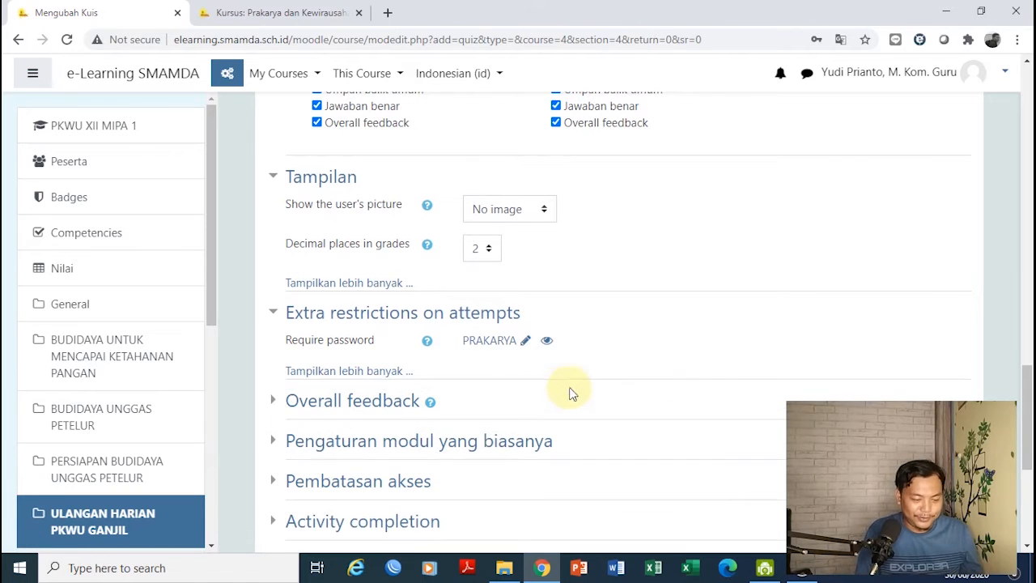
{"action": "left_click", "coordinate": [275, 400]}
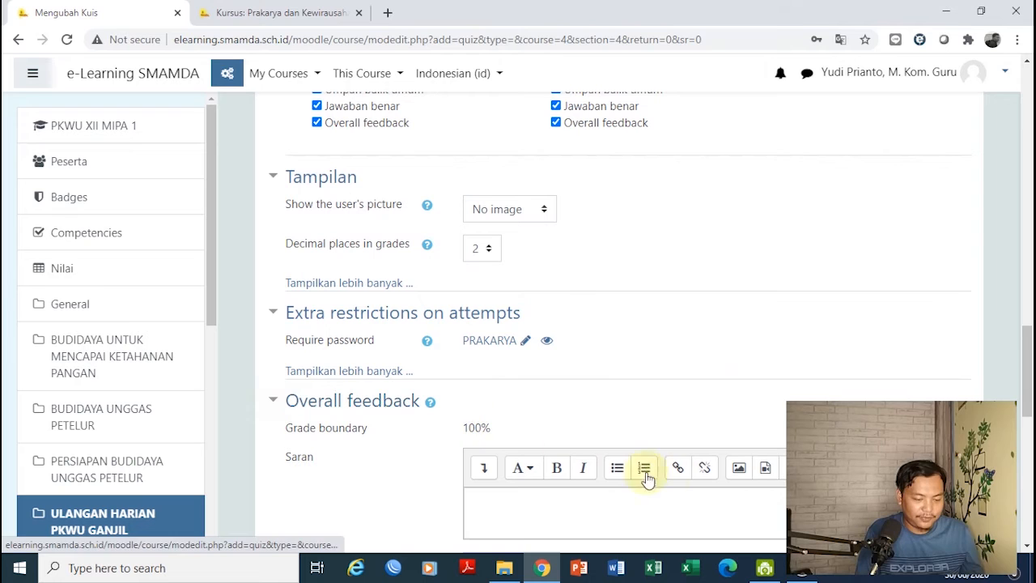
Enter 'NILAI ANDA SUDAH MENCAPAI KKM' above a 75 boundary and 'NILAI ANDA DI BAWAH KKM' below
{"action": "left_click_drag", "start_coordinate": [1028, 354], "coordinate": [1028, 397]}
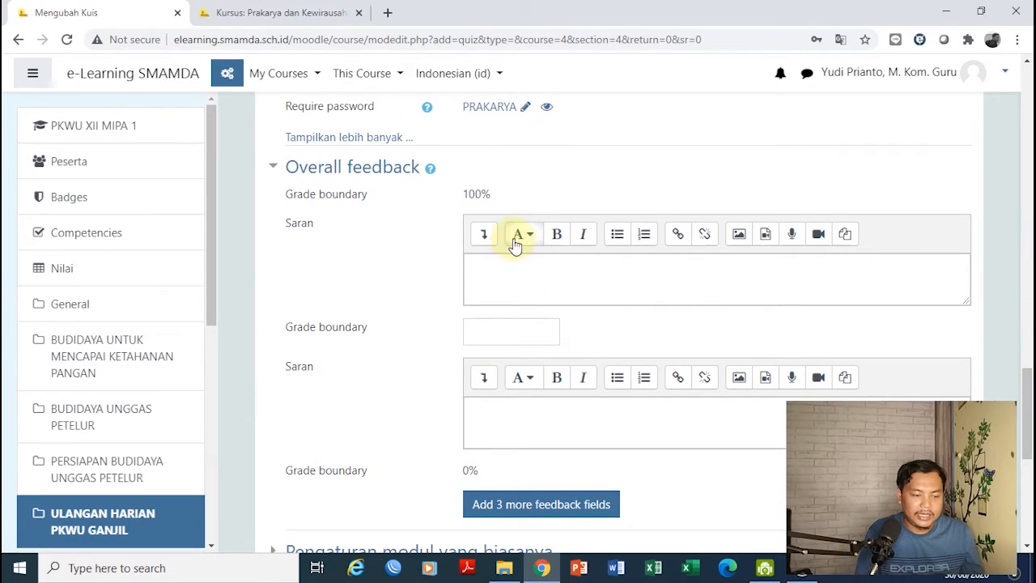
{"action": "left_click", "coordinate": [490, 261]}
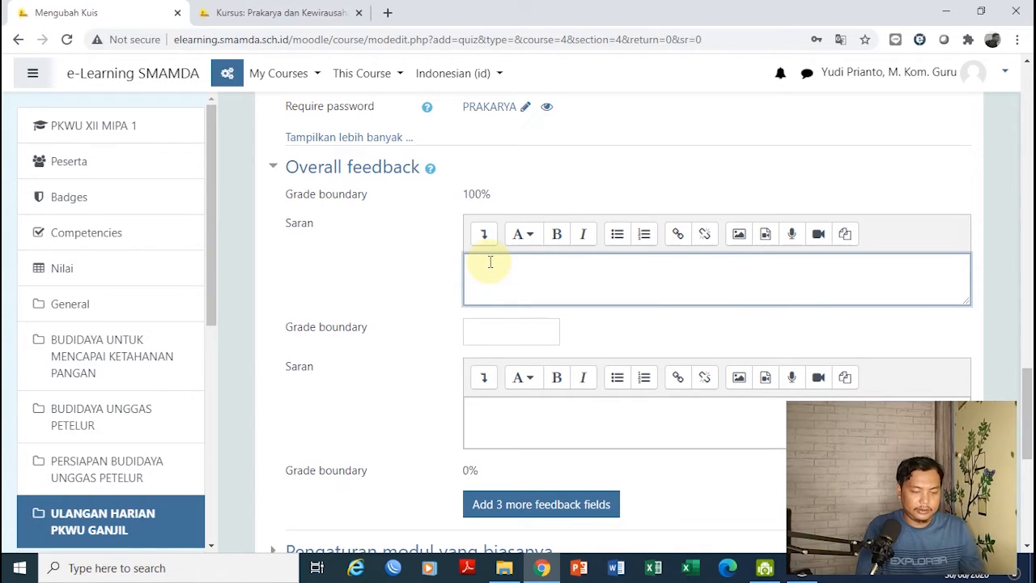
{"action": "type", "text": "NILAI ANDA SUDAH MENC"}
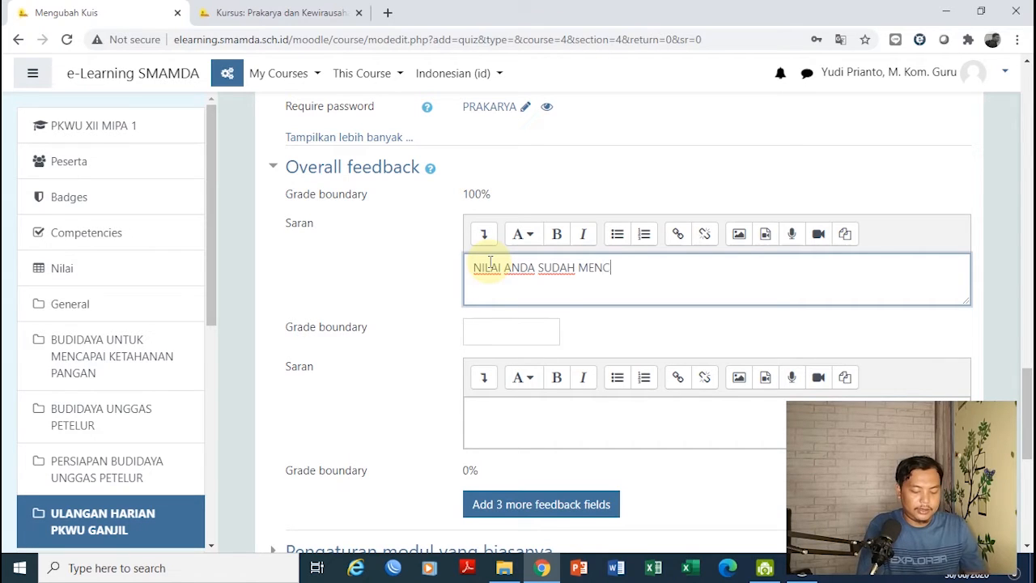
{"action": "type", "text": "APAI KKM"}
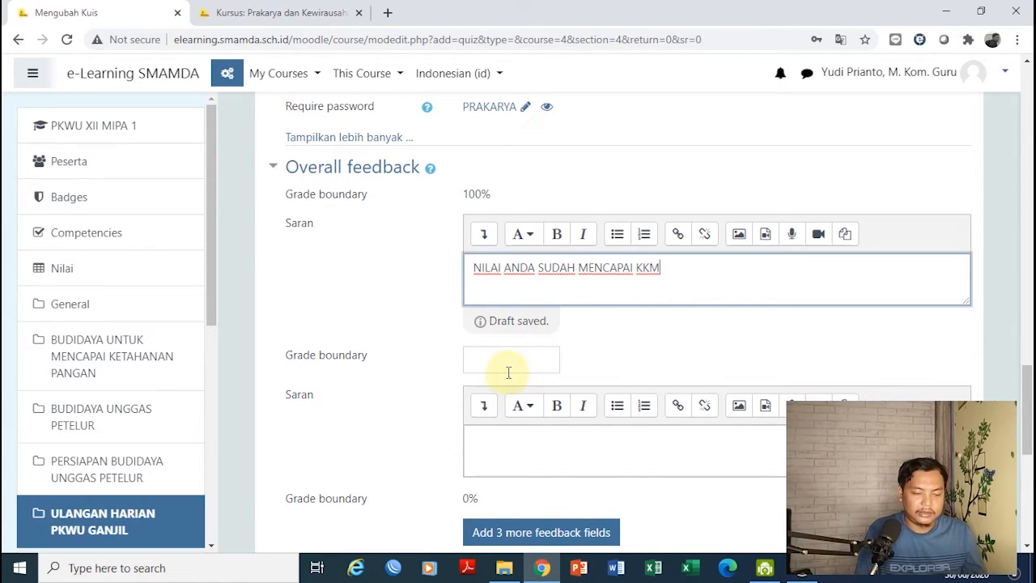
{"action": "left_click", "coordinate": [506, 364]}
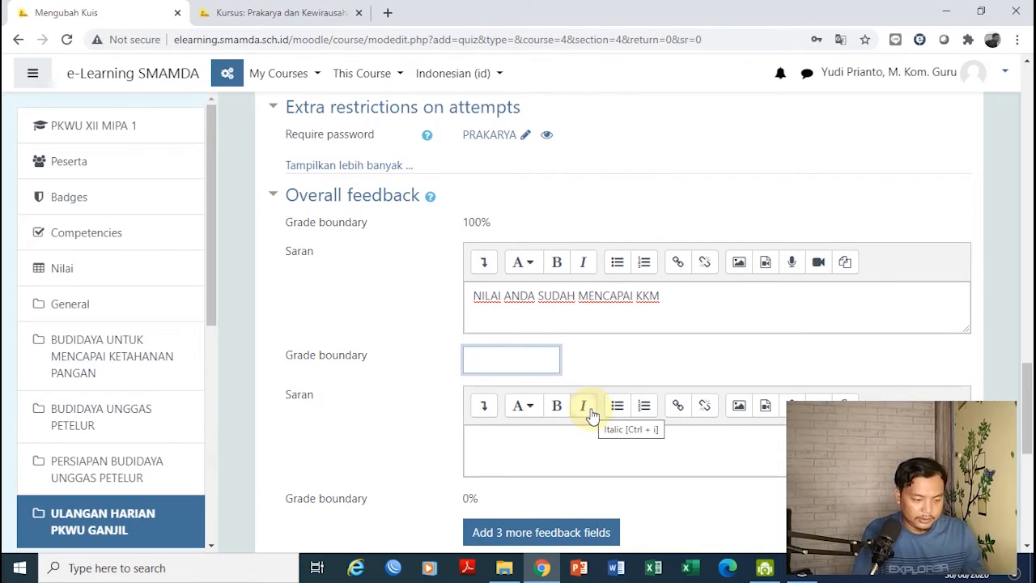
{"action": "type", "text": "7"}
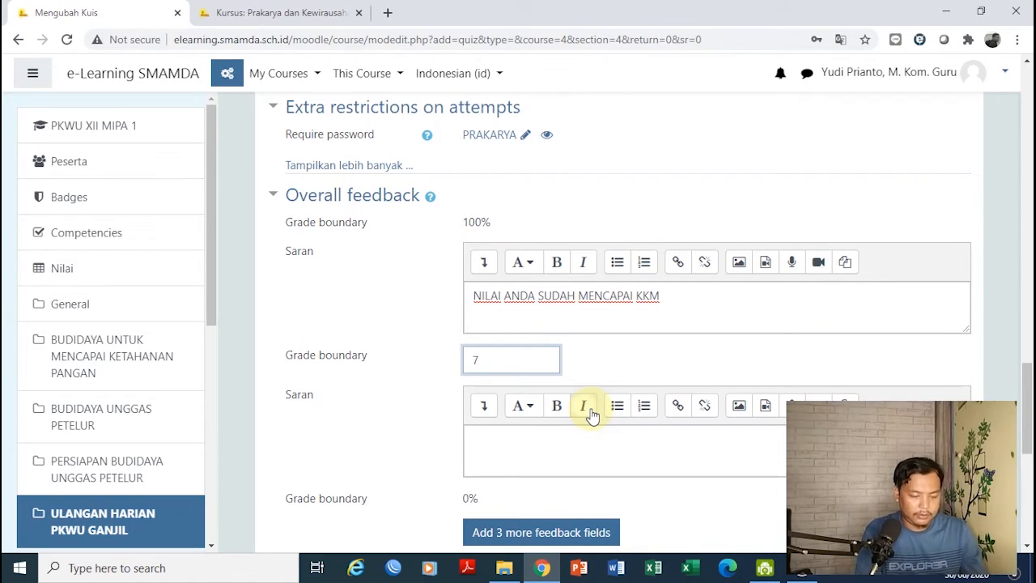
{"action": "type", "text": "5"}
{"action": "left_click", "coordinate": [543, 437]}
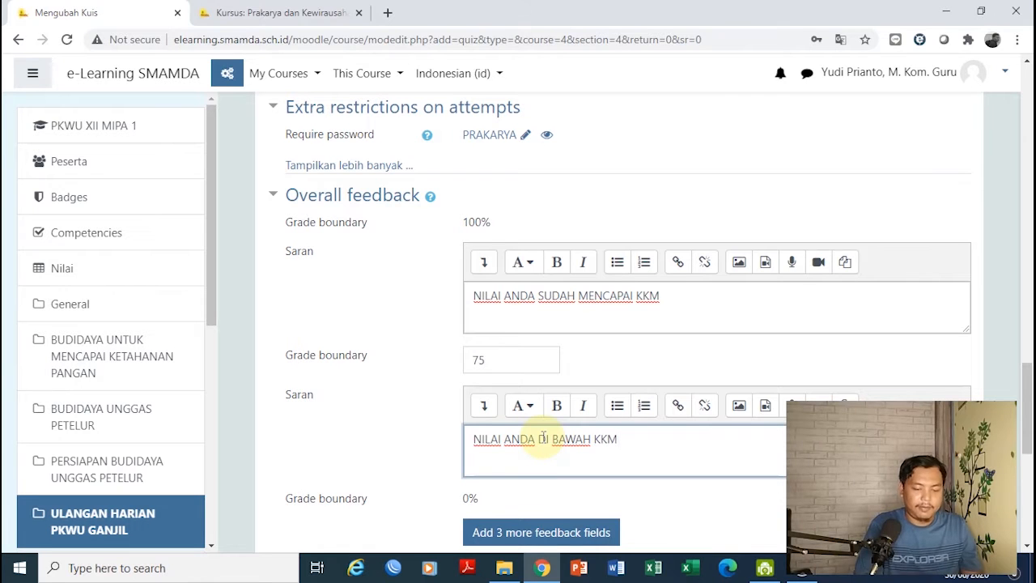
{"action": "left_click_drag", "start_coordinate": [1028, 429], "coordinate": [1027, 504]}
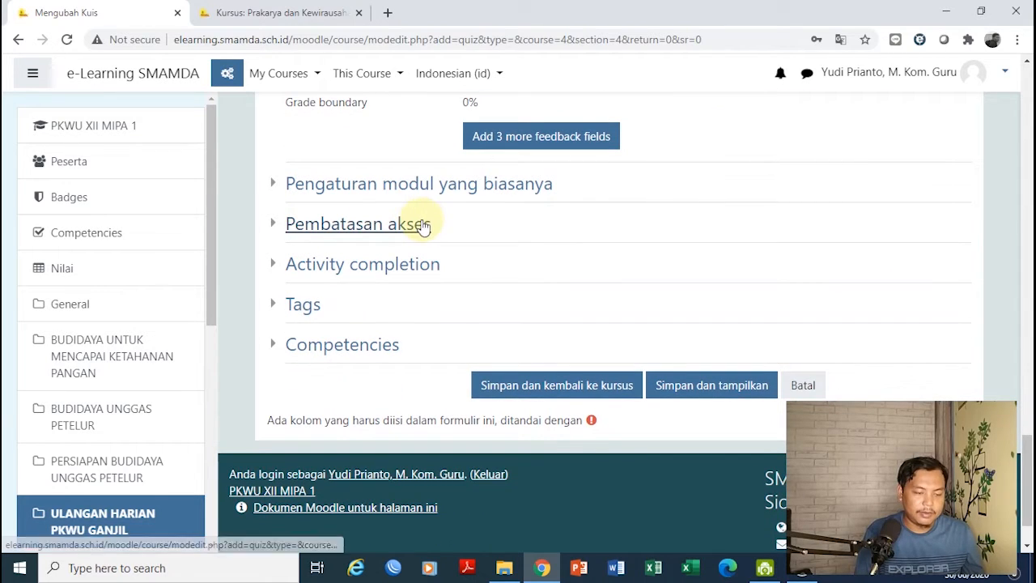
Attempt saving, then correct the passing grade and feedback grade boundary to 7
{"action": "left_click", "coordinate": [566, 388]}
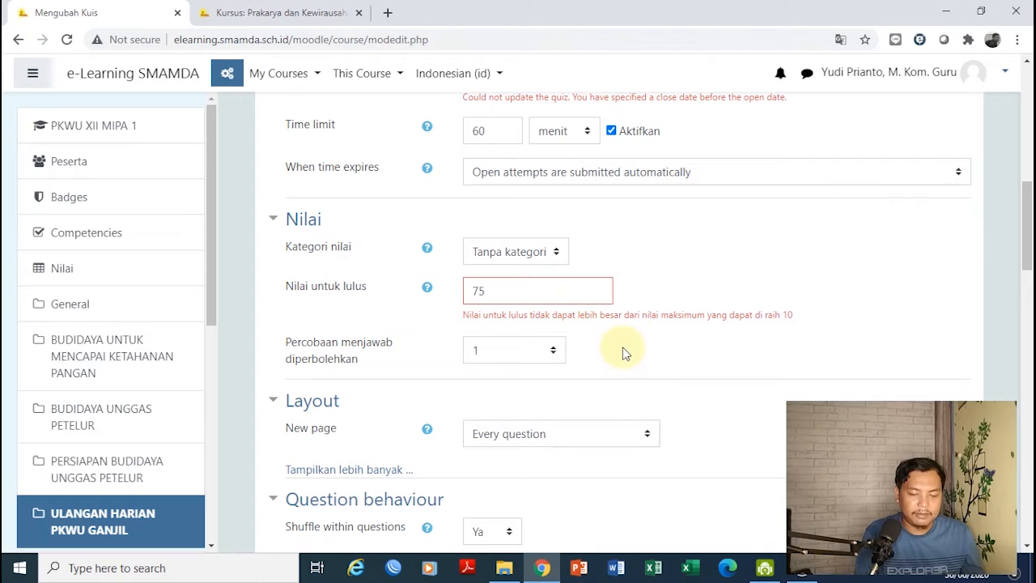
{"action": "left_click_drag", "start_coordinate": [1031, 241], "coordinate": [1027, 219]}
{"action": "left_click", "coordinate": [489, 400]}
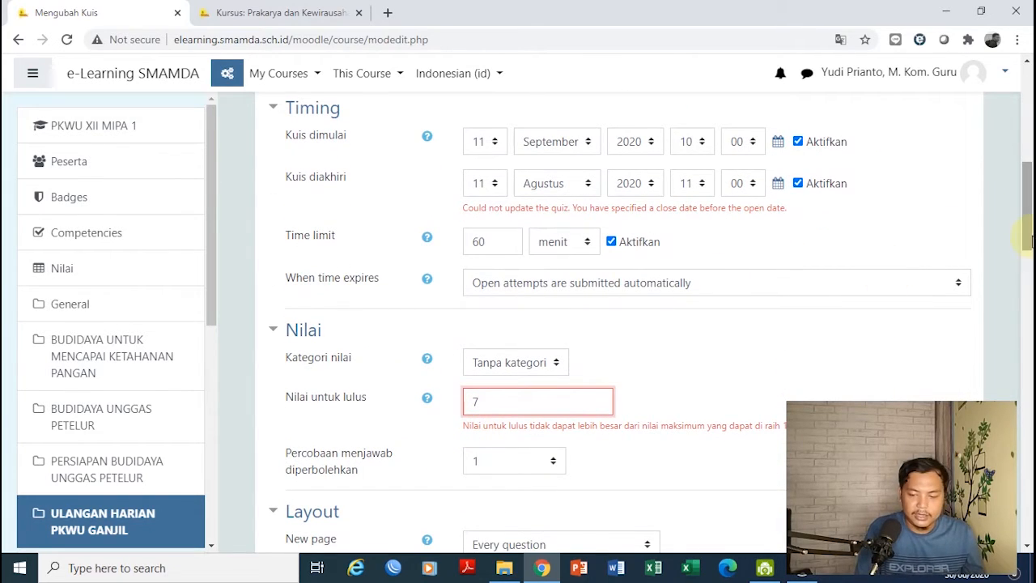
{"action": "left_click_drag", "start_coordinate": [1026, 228], "coordinate": [1030, 362]}
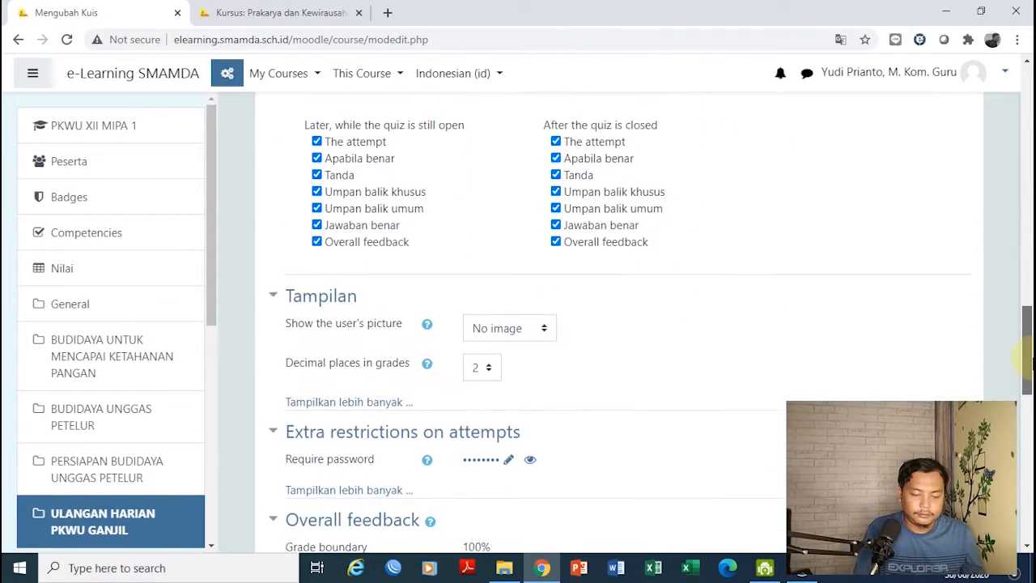
{"action": "left_click_drag", "start_coordinate": [1026, 324], "coordinate": [1025, 347]}
{"action": "left_click", "coordinate": [487, 437]}
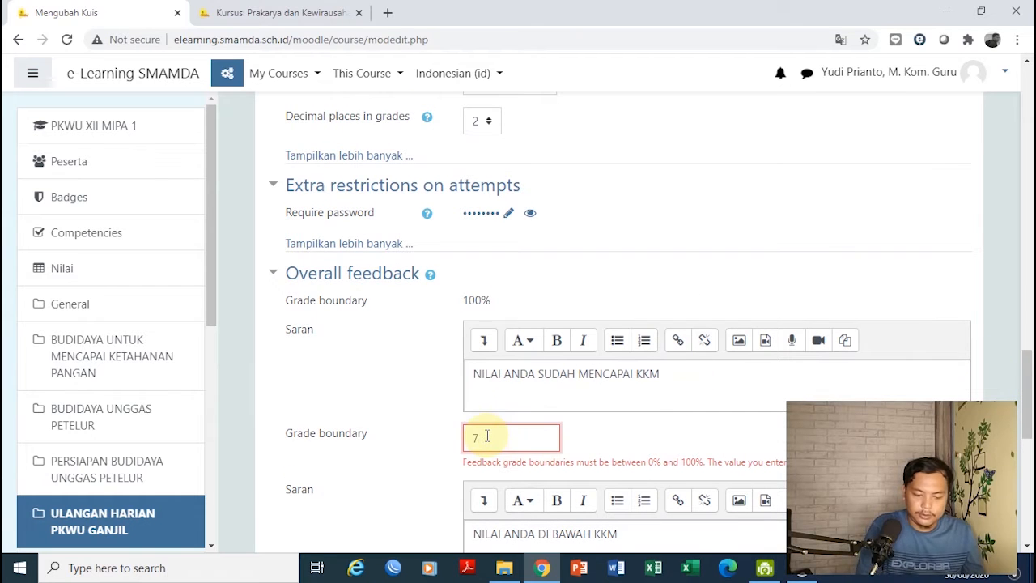
{"action": "left_click_drag", "start_coordinate": [1028, 380], "coordinate": [1031, 451]}
{"action": "left_click", "coordinate": [513, 435]}
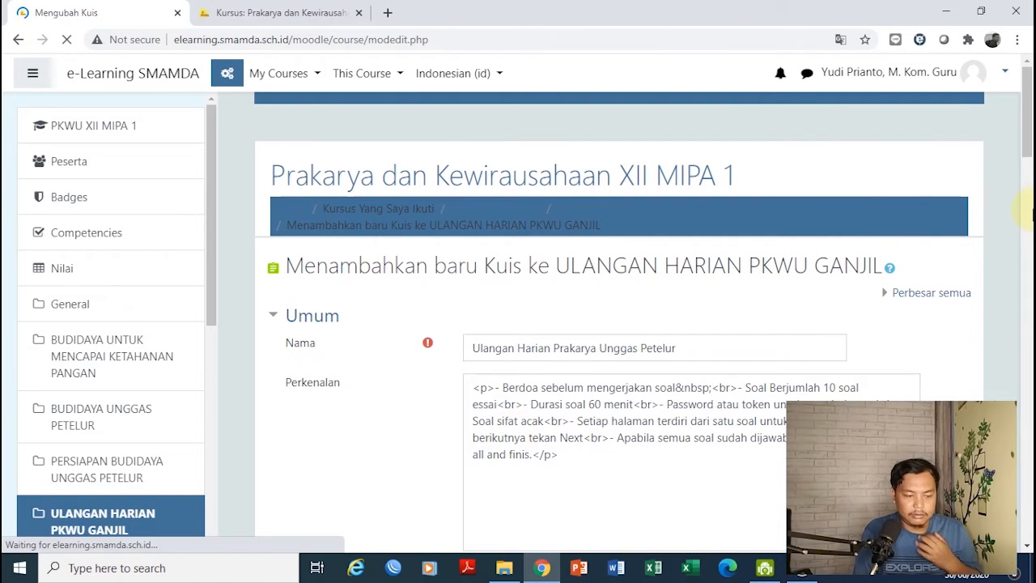
Set the quiz closing month to September and save back to the course
{"action": "left_click_drag", "start_coordinate": [1026, 139], "coordinate": [1026, 244]}
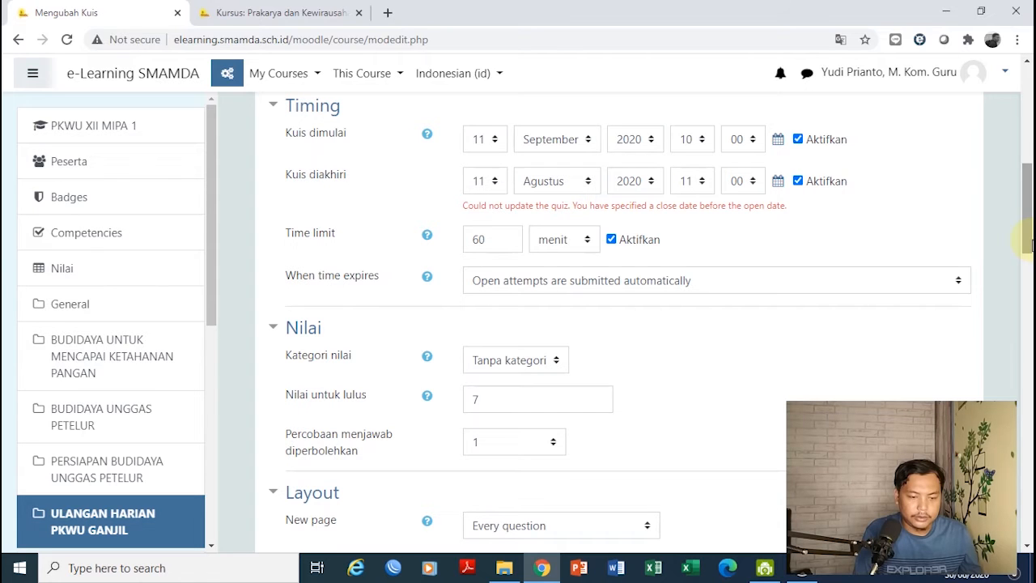
{"action": "left_click", "coordinate": [586, 180]}
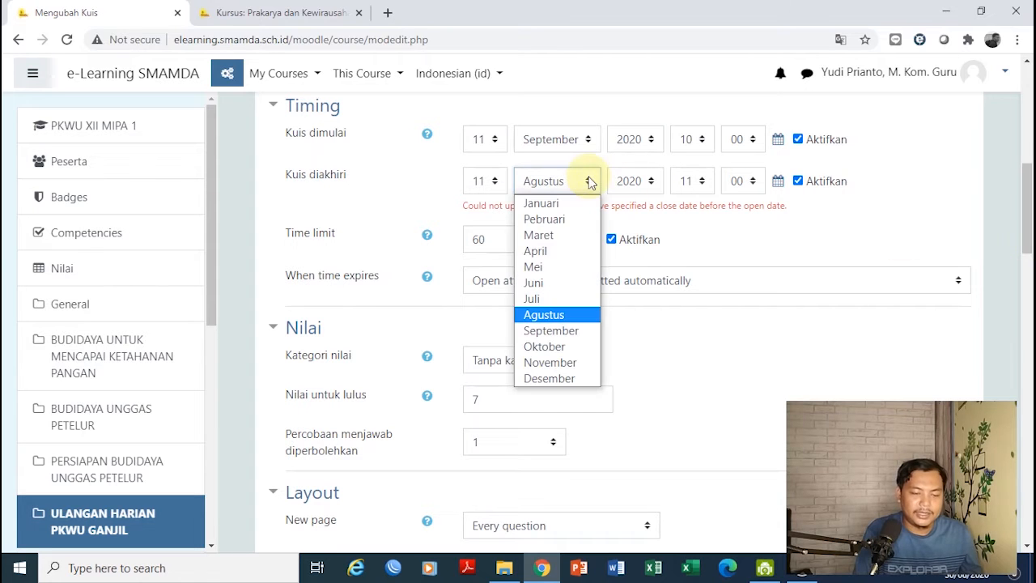
{"action": "left_click", "coordinate": [565, 330]}
{"action": "scroll", "coordinate": [1027, 209], "scroll_direction": "down", "scroll_amount": 15}
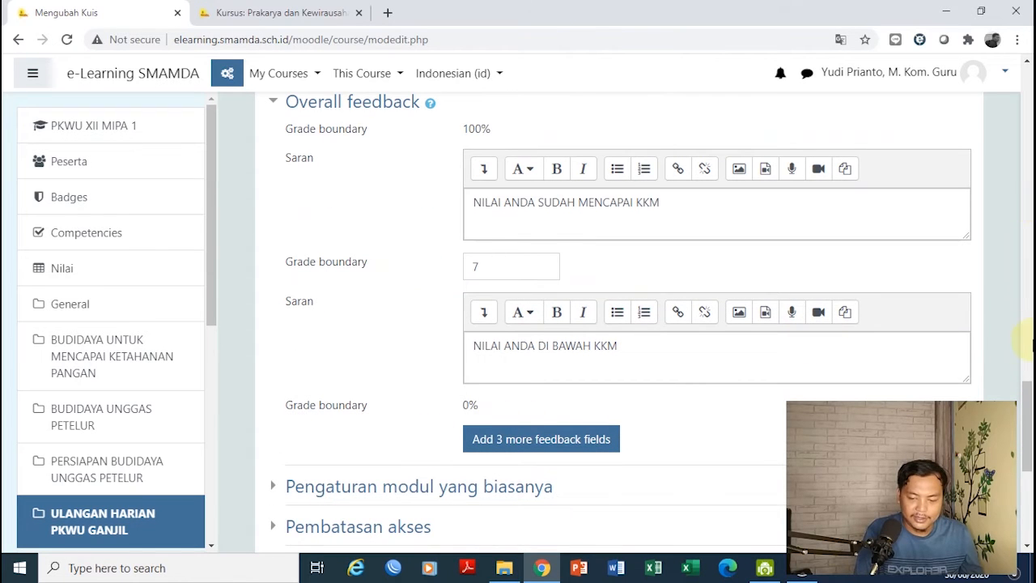
{"action": "scroll", "coordinate": [1026, 421], "scroll_direction": "down", "scroll_amount": 3}
{"action": "scroll", "coordinate": [1027, 444], "scroll_direction": "down", "scroll_amount": 1}
{"action": "left_click", "coordinate": [589, 437]}
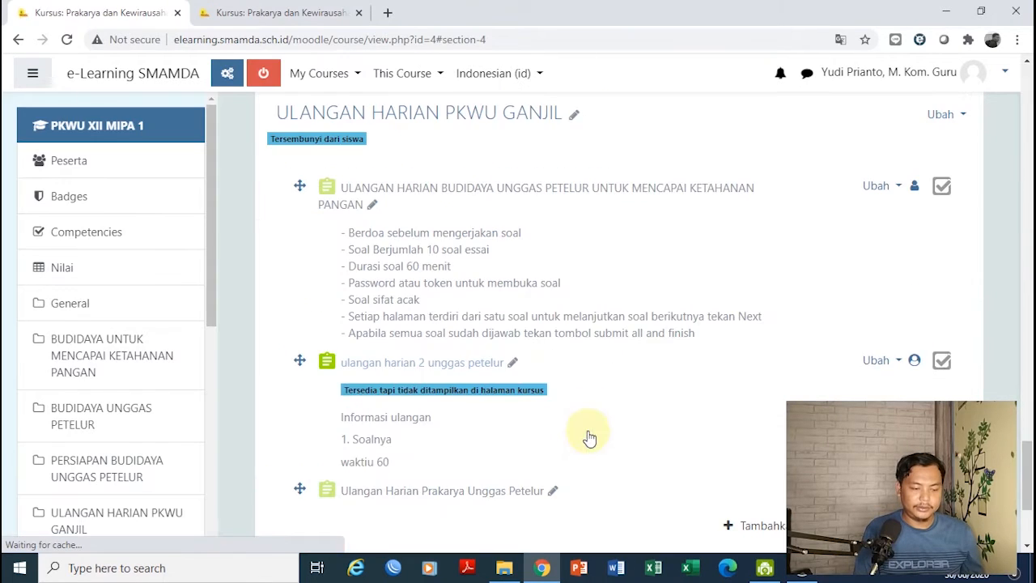
Reopen the quiz settings, tick 'Tampilkan deskripsi di halaman kursus', and save
{"action": "scroll", "coordinate": [1029, 478], "scroll_direction": "down", "scroll_amount": 1}
{"action": "scroll", "coordinate": [1029, 478], "scroll_direction": "down", "scroll_amount": 2}
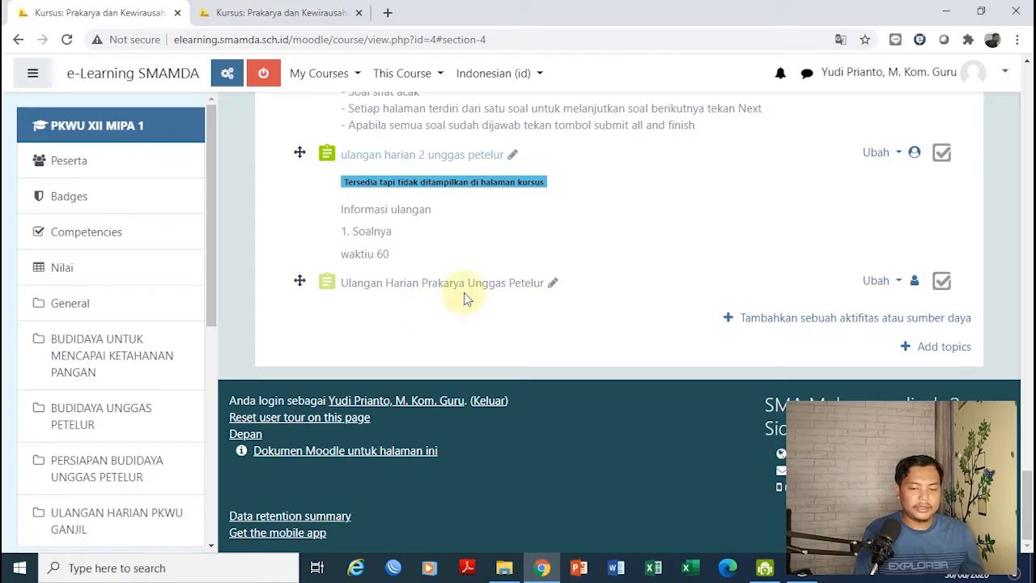
{"action": "left_click", "coordinate": [895, 282]}
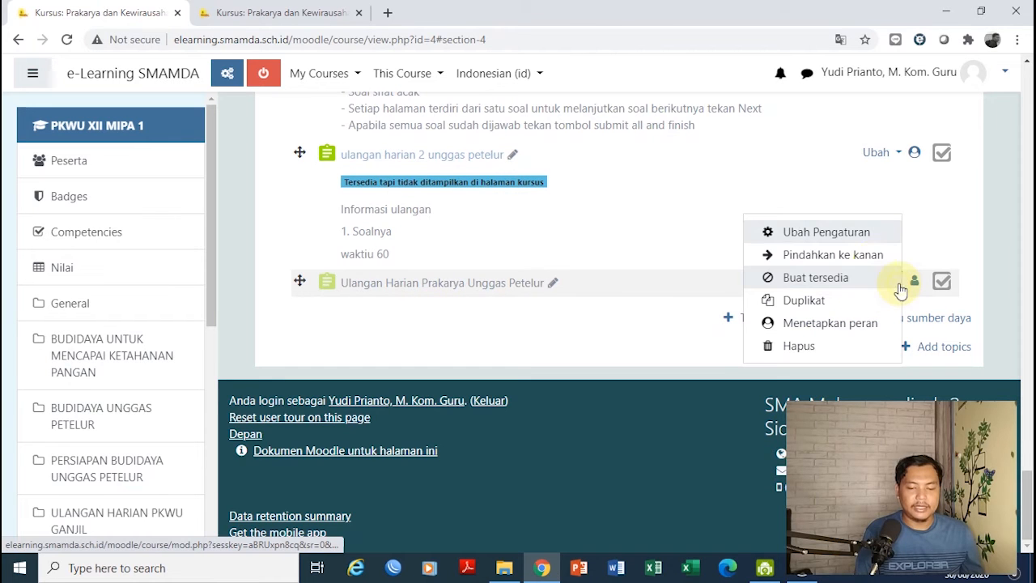
{"action": "left_click", "coordinate": [838, 237]}
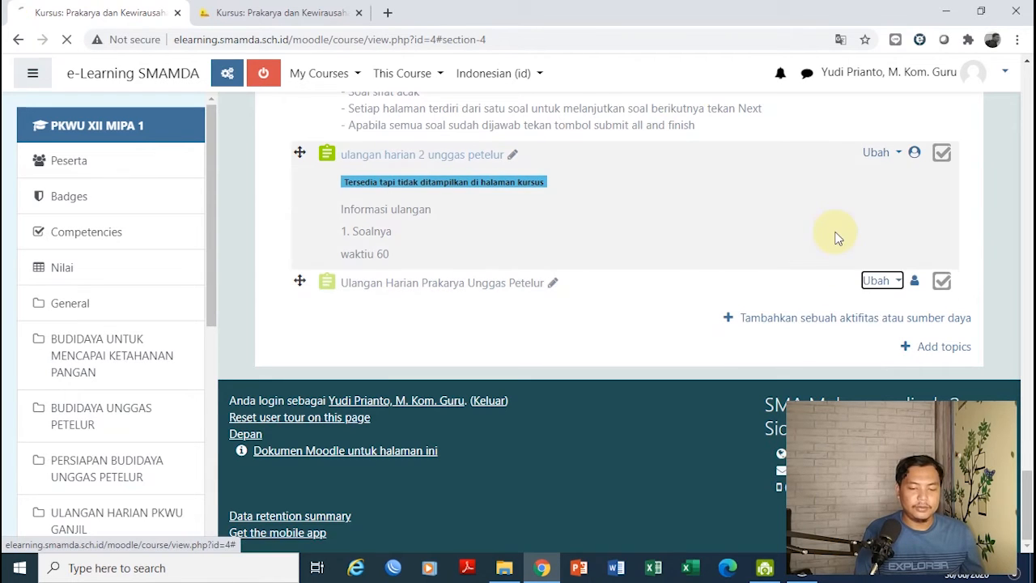
{"action": "scroll", "coordinate": [1028, 209], "scroll_direction": "down", "scroll_amount": 3}
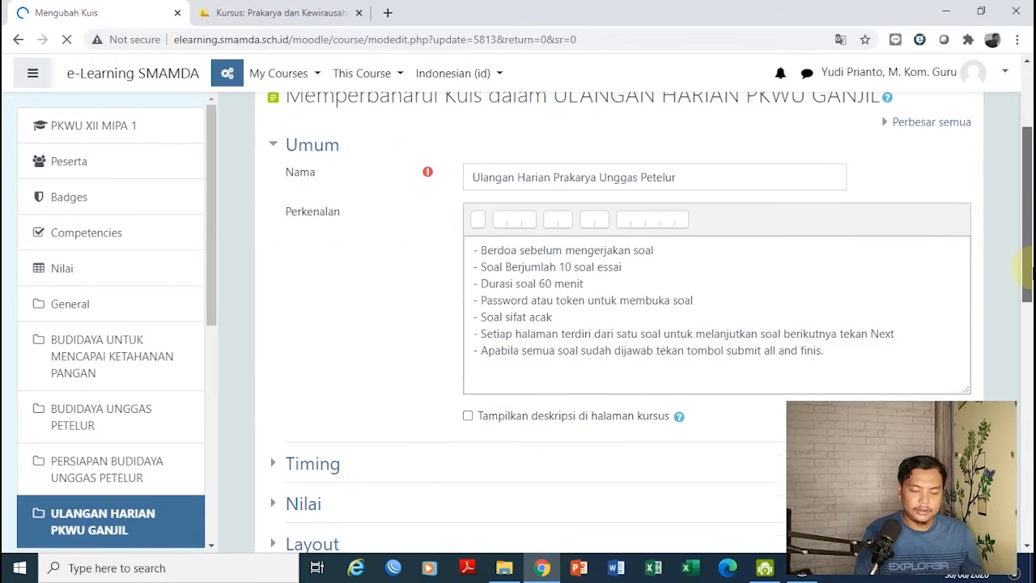
{"action": "left_click", "coordinate": [603, 405]}
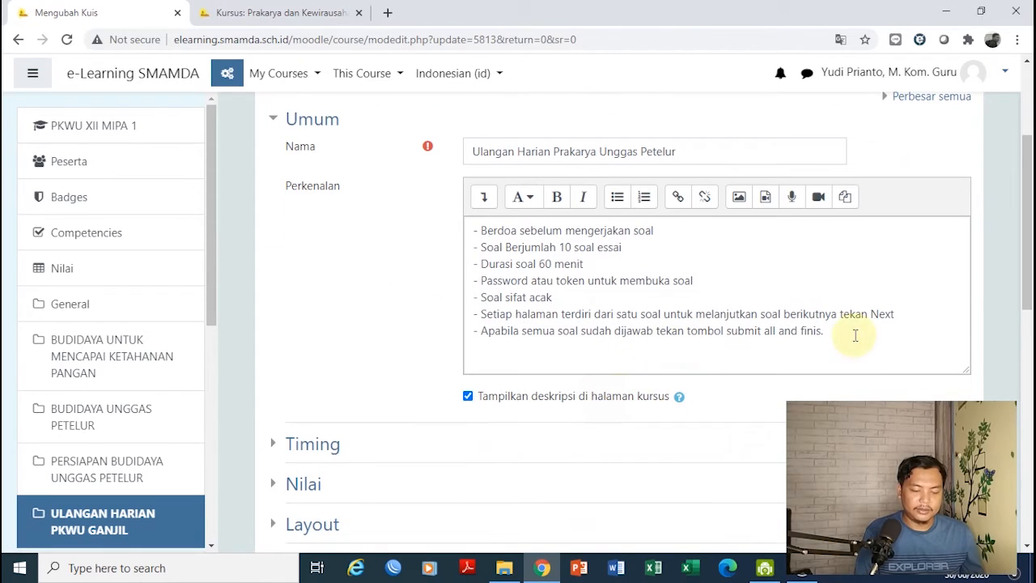
{"action": "left_click_drag", "start_coordinate": [1028, 258], "coordinate": [1028, 462]}
{"action": "left_click", "coordinate": [532, 311]}
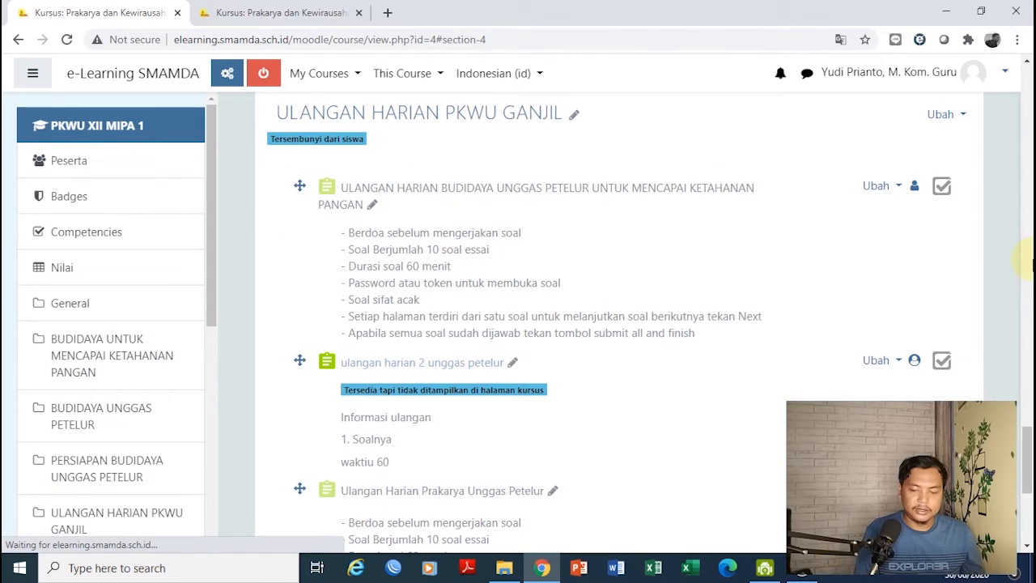
Scroll the course section and inspect the action menus of the two quiz entries
{"action": "left_click_drag", "start_coordinate": [1032, 467], "coordinate": [1028, 561]}
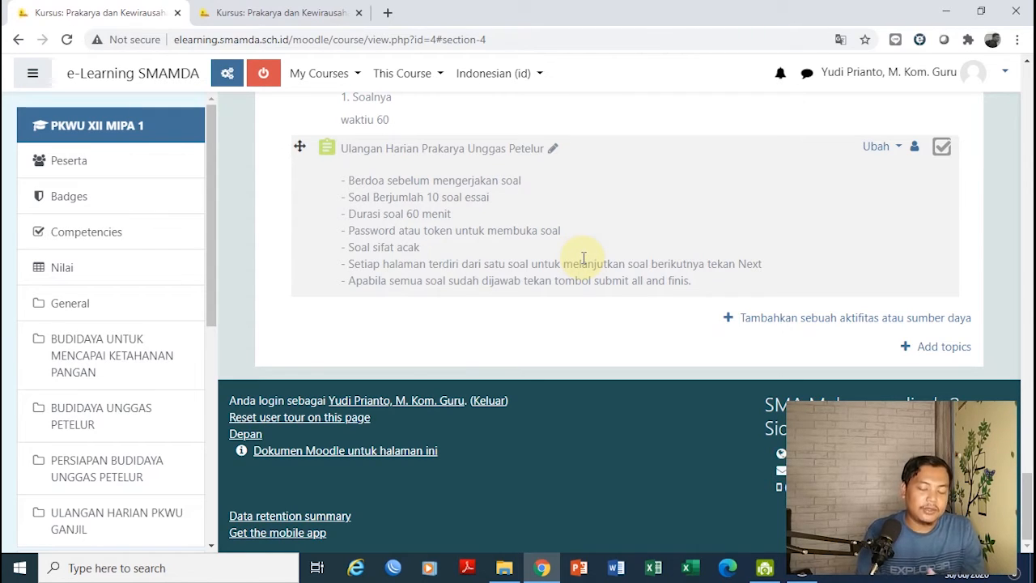
{"action": "left_click", "coordinate": [888, 147]}
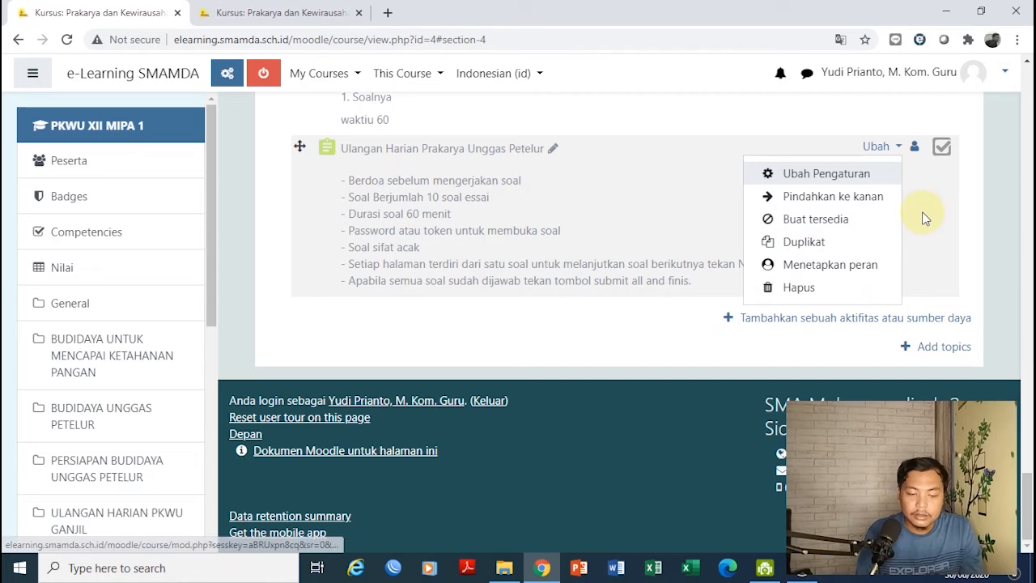
{"action": "key", "text": "Escape"}
{"action": "mouse_move", "coordinate": [1028, 502]}
{"action": "left_mouse_down"}
{"action": "mouse_move", "coordinate": [1030, 457]}
{"action": "mouse_move", "coordinate": [1029, 484]}
{"action": "left_mouse_up"}
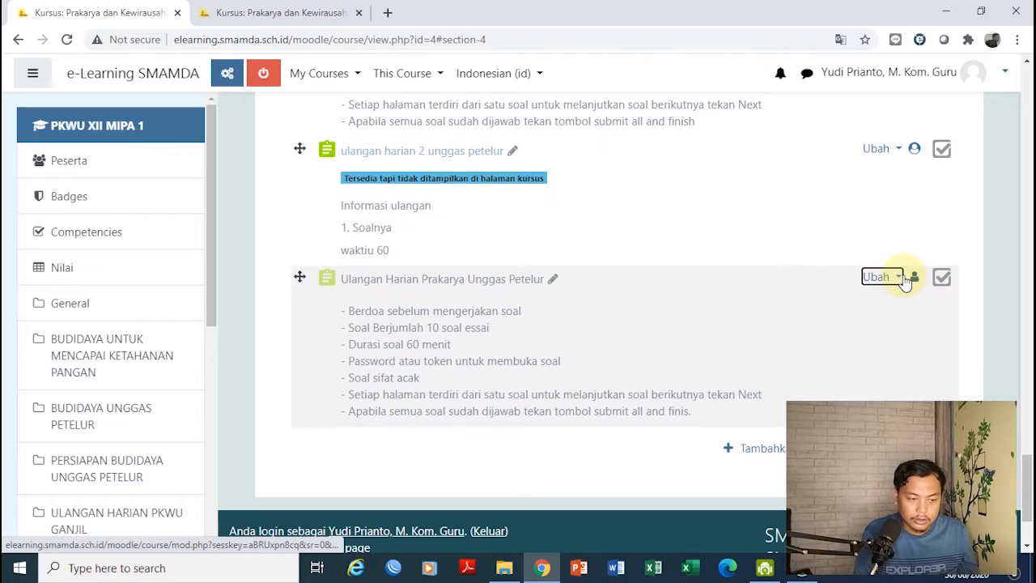
{"action": "left_click", "coordinate": [899, 279]}
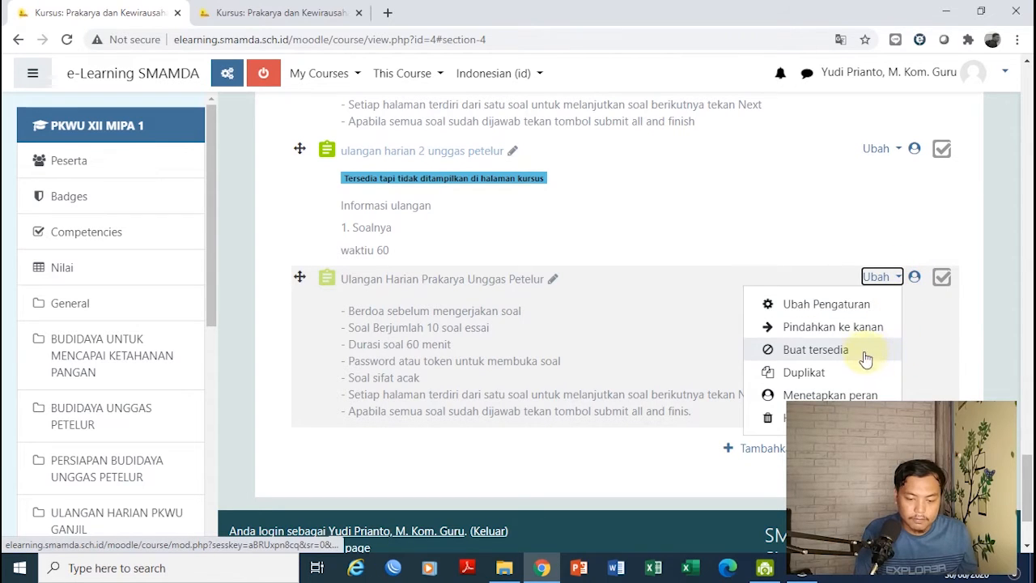
{"action": "left_click", "coordinate": [941, 329]}
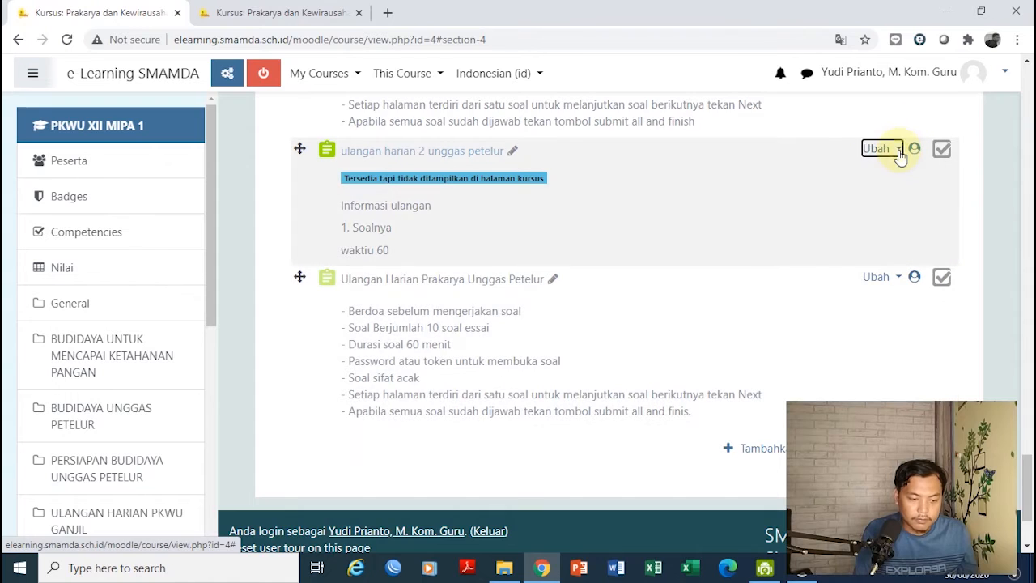
{"action": "left_click", "coordinate": [898, 151]}
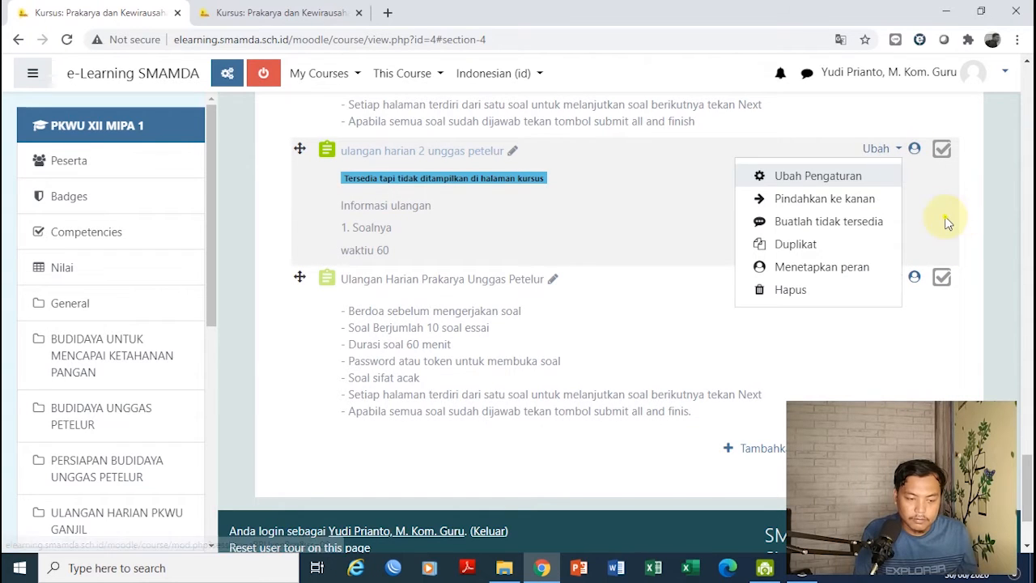
{"action": "key", "text": "Escape"}
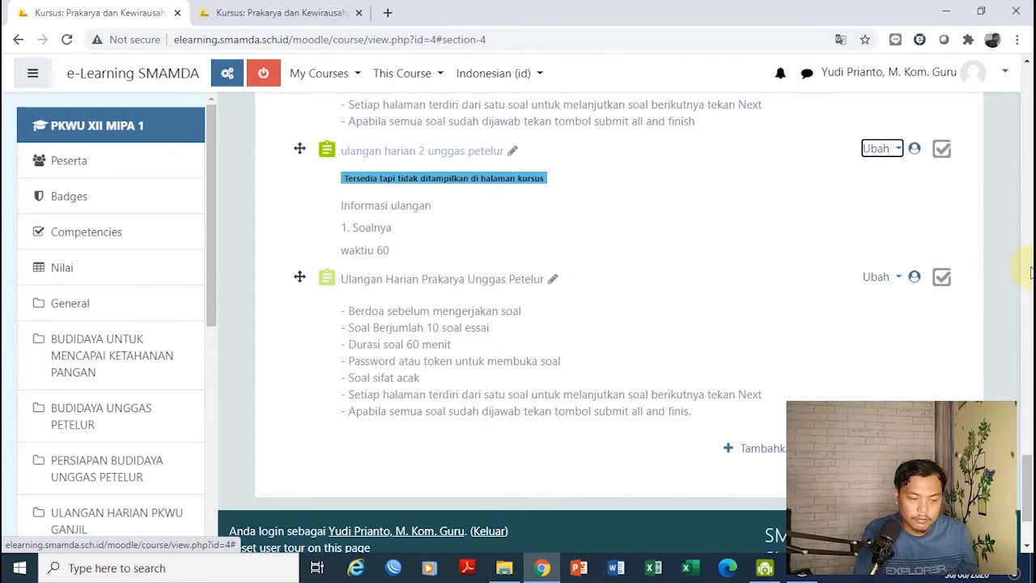
{"action": "left_click_drag", "start_coordinate": [1028, 473], "coordinate": [1025, 437]}
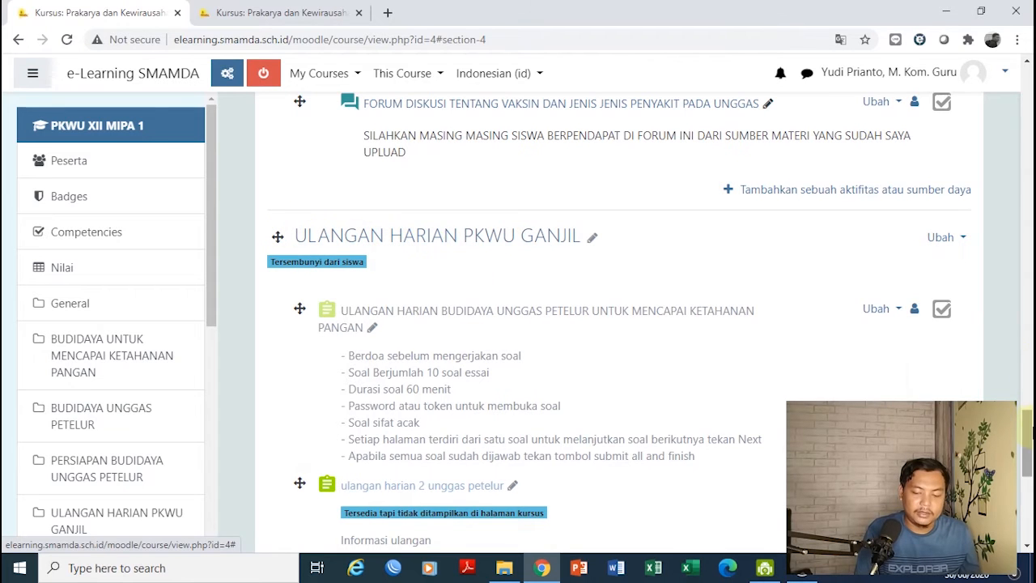
{"action": "left_click_drag", "start_coordinate": [1028, 448], "coordinate": [1028, 495]}
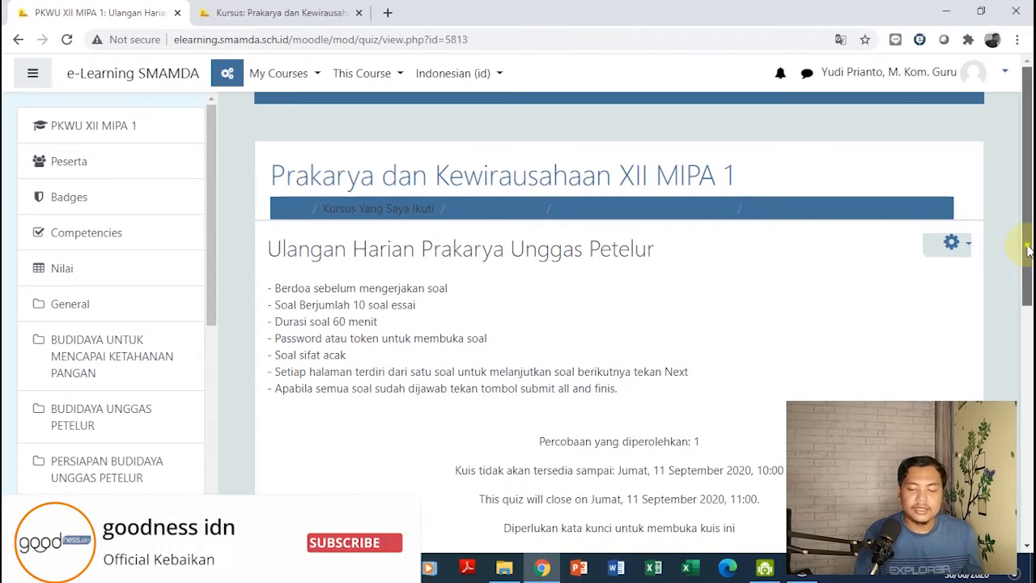
Change the quiz's maximum grade from 10,00 to 100
{"action": "left_click_drag", "start_coordinate": [1027, 251], "coordinate": [1027, 356]}
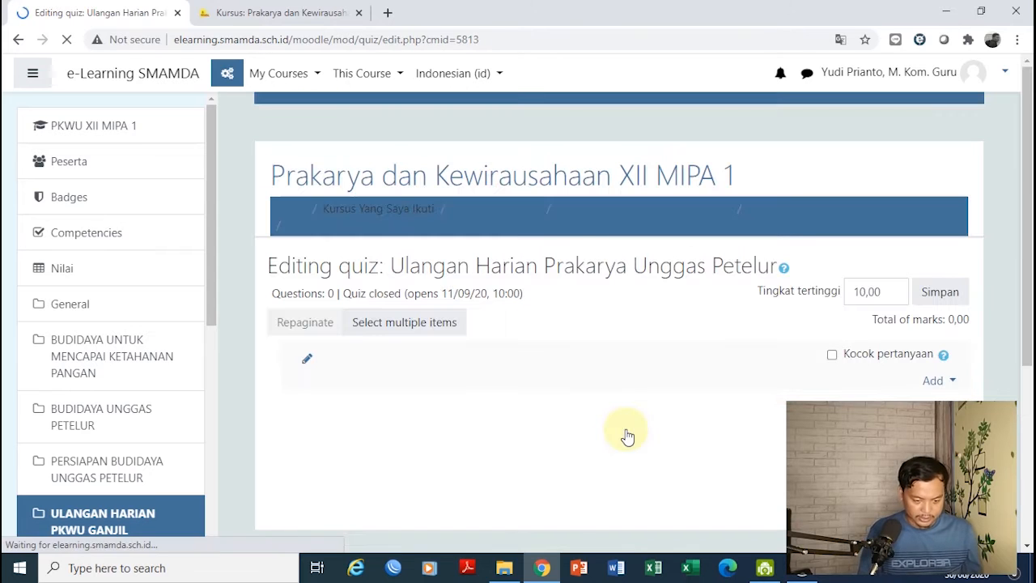
{"action": "left_click_drag", "start_coordinate": [1028, 121], "coordinate": [1025, 173]}
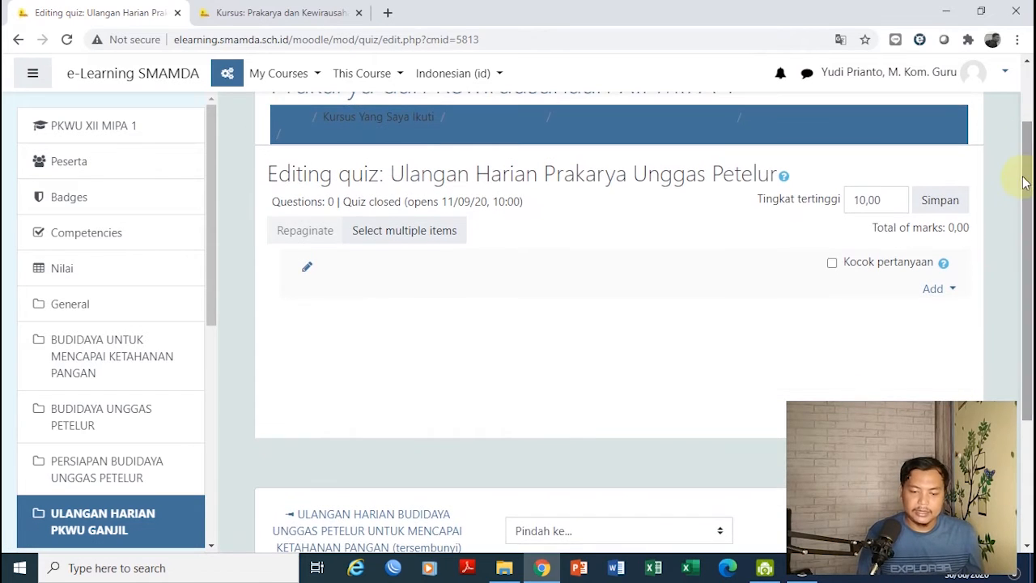
{"action": "left_click", "coordinate": [864, 204]}
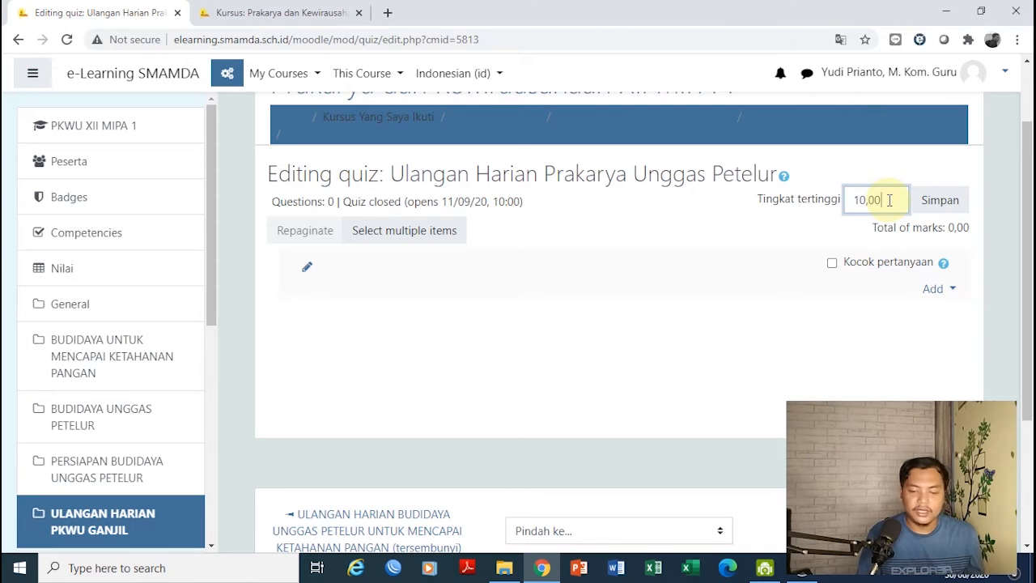
{"action": "left_click_drag", "start_coordinate": [889, 200], "coordinate": [855, 199]}
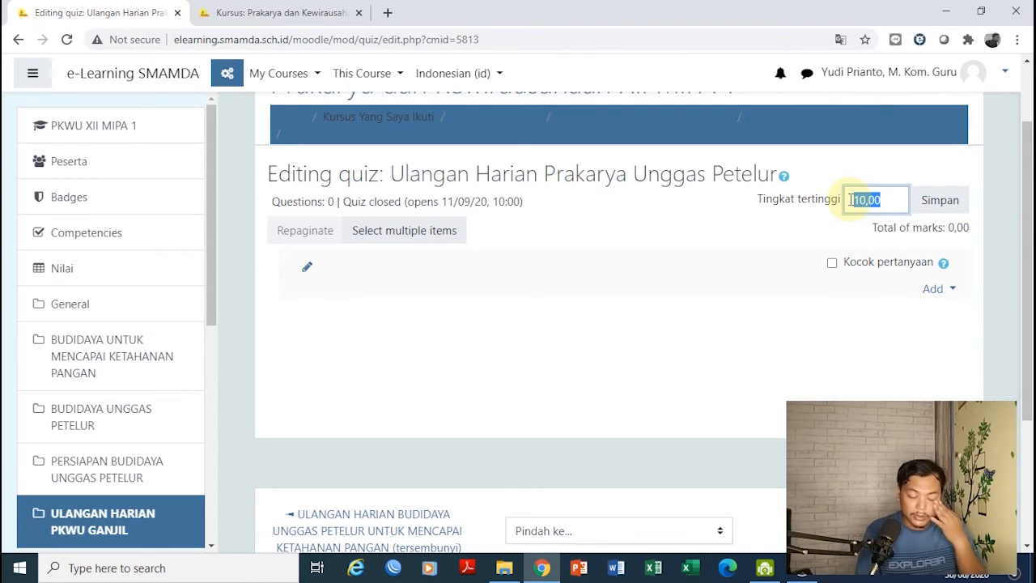
{"action": "type", "text": "100"}
{"action": "key", "text": "Return"}
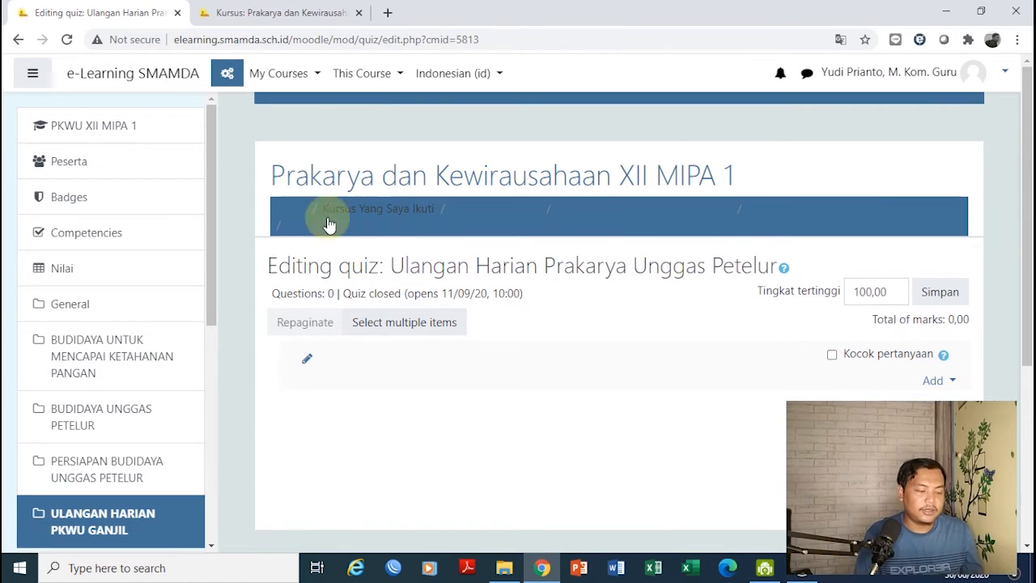
{"action": "scroll", "coordinate": [186, 315], "scroll_direction": "down", "scroll_amount": 3}
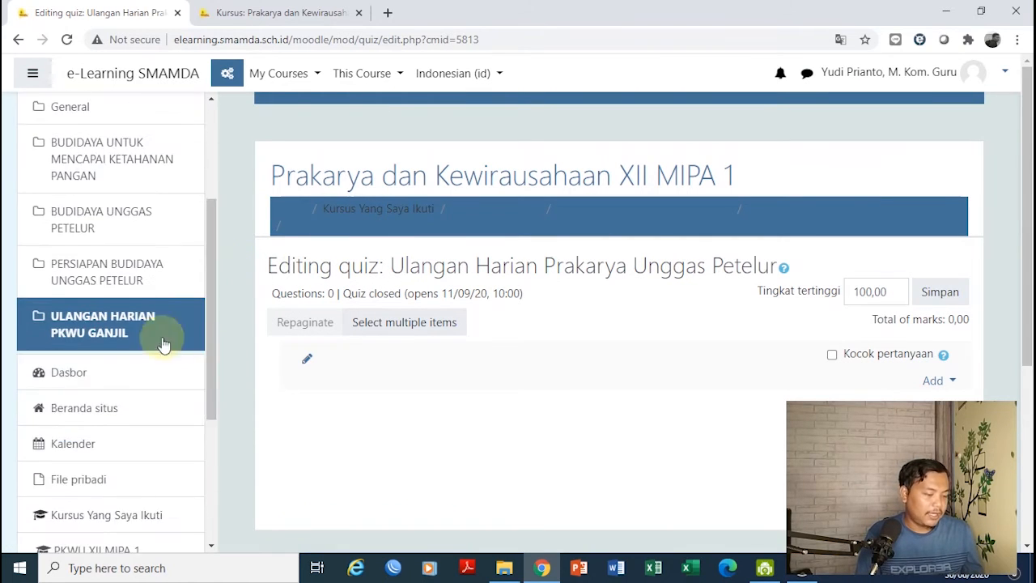
Return to the ULANGAN HARIAN PKWU GANJIL section and reopen the new quiz's settings form
{"action": "left_click", "coordinate": [115, 327]}
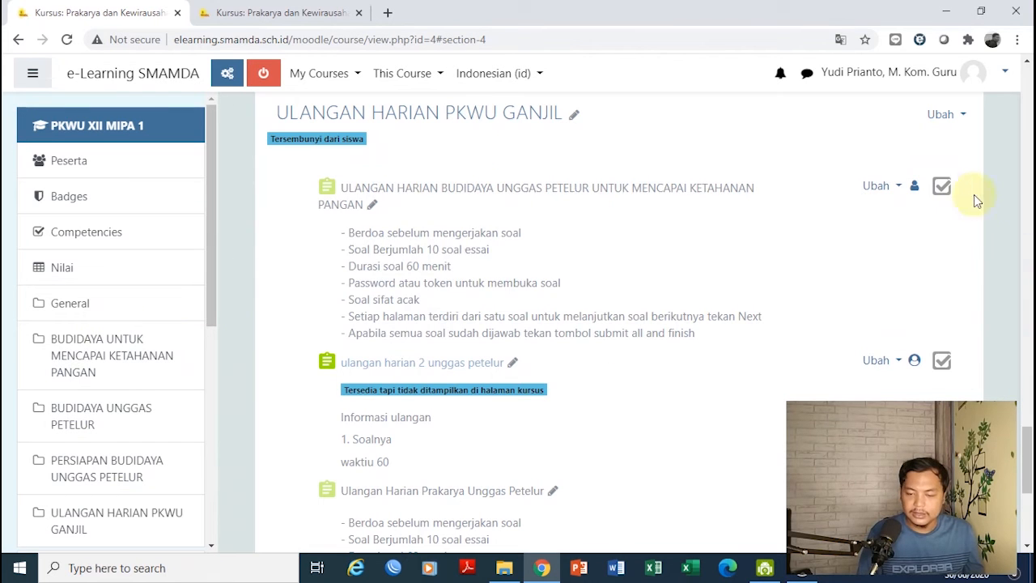
{"action": "scroll", "coordinate": [1031, 458], "scroll_direction": "down", "scroll_amount": 5}
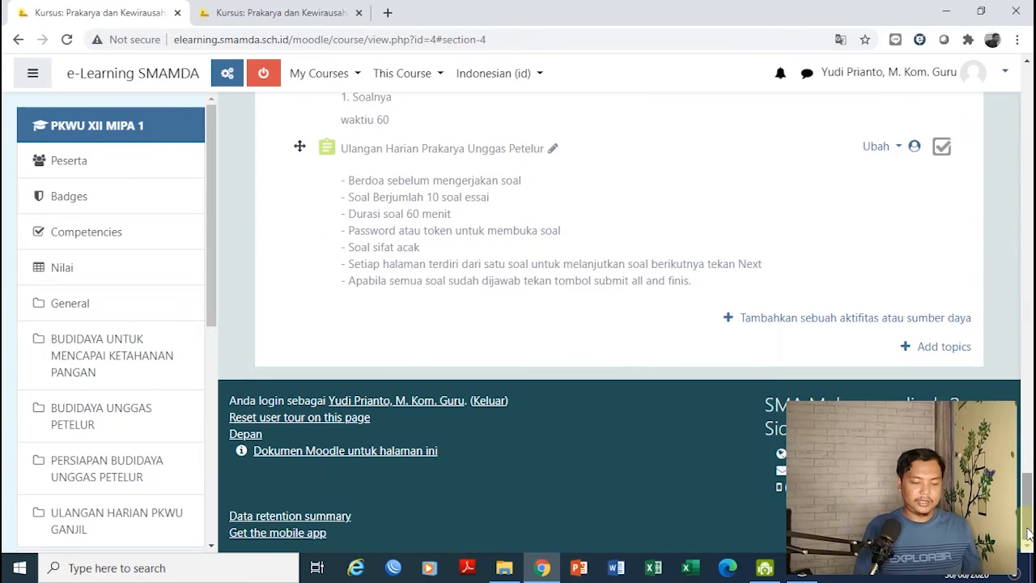
{"action": "left_click", "coordinate": [900, 150]}
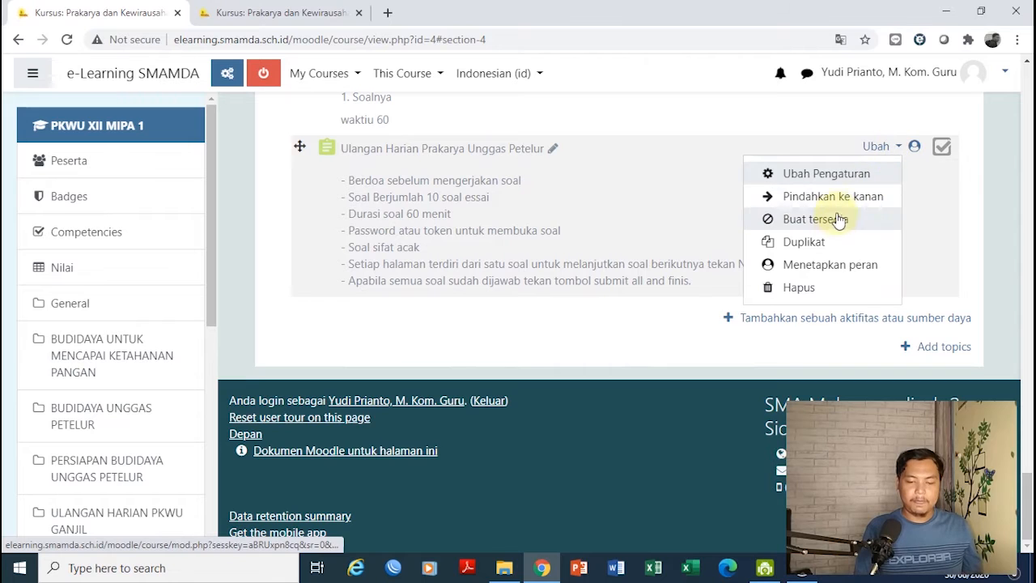
{"action": "left_click", "coordinate": [804, 173]}
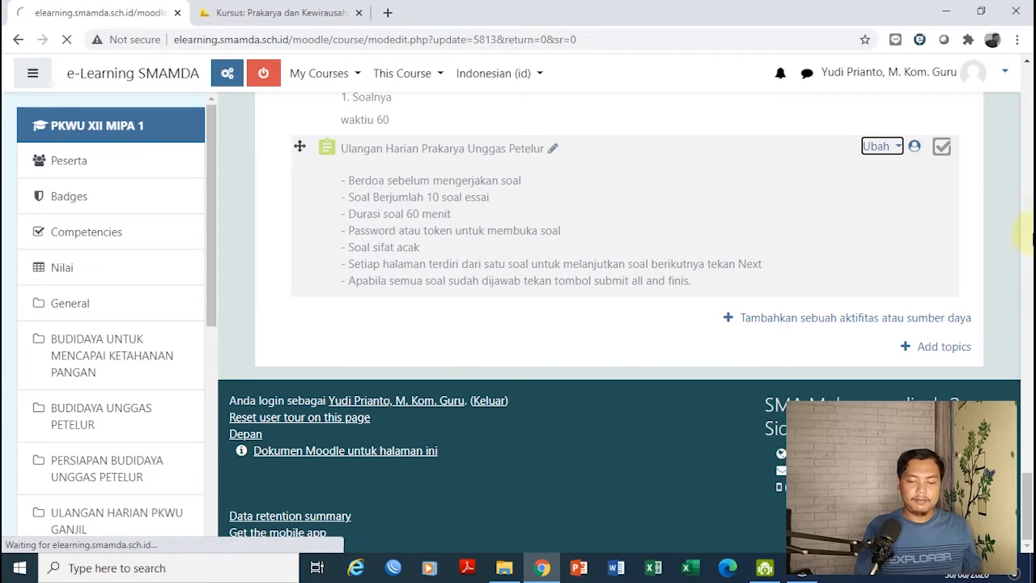
{"action": "scroll", "coordinate": [1028, 366], "scroll_direction": "down", "scroll_amount": 5}
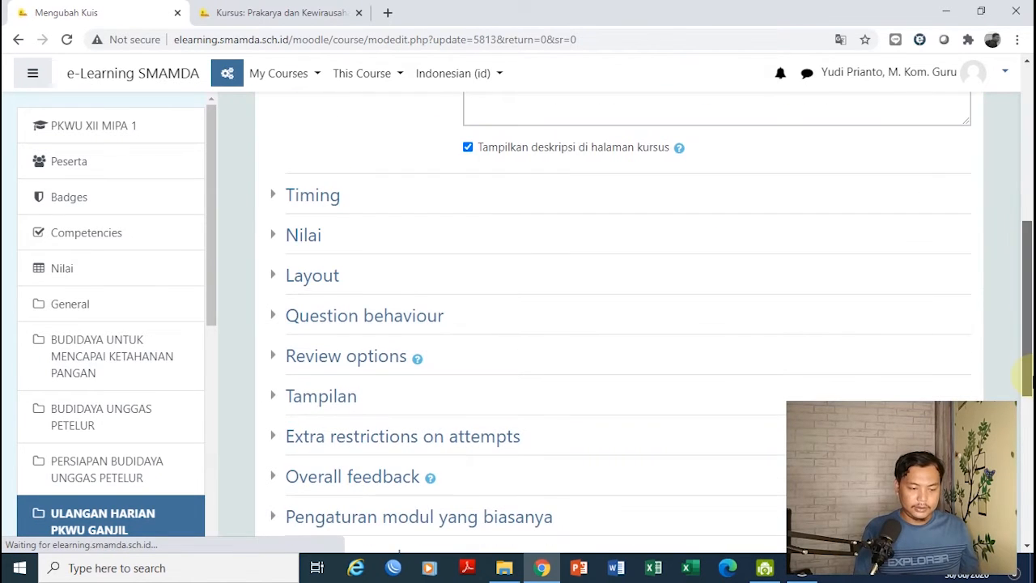
Change the passing grade from 7,00 to 75
{"action": "left_click", "coordinate": [274, 285]}
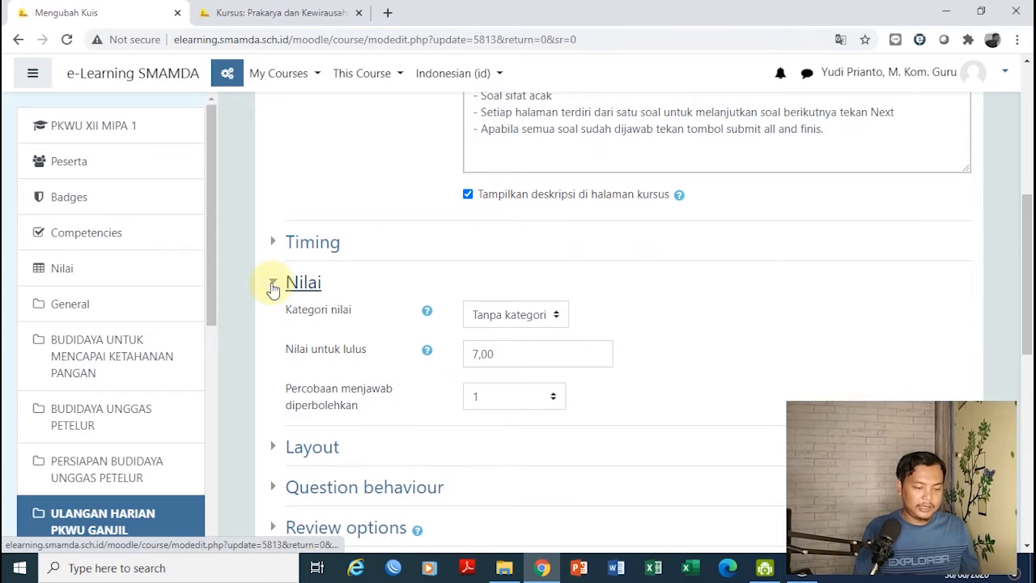
{"action": "left_click", "coordinate": [496, 357]}
{"action": "left_click_drag", "start_coordinate": [497, 354], "coordinate": [456, 363]}
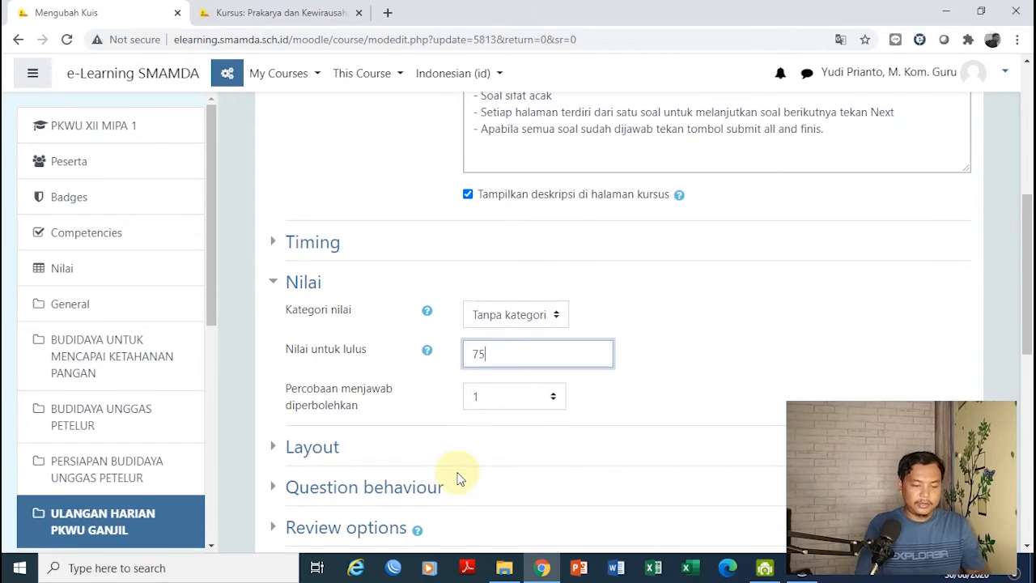
{"action": "type", "text": "75"}
Change the 70% feedback grade boundary to 75 and save back to the course
{"action": "left_click_drag", "start_coordinate": [1028, 320], "coordinate": [1030, 429]}
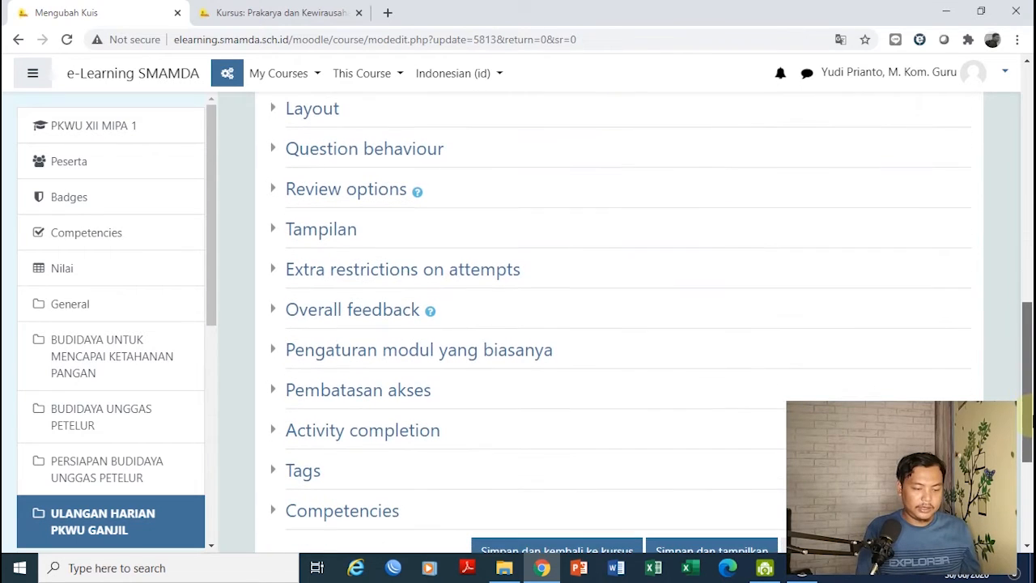
{"action": "left_click", "coordinate": [276, 310]}
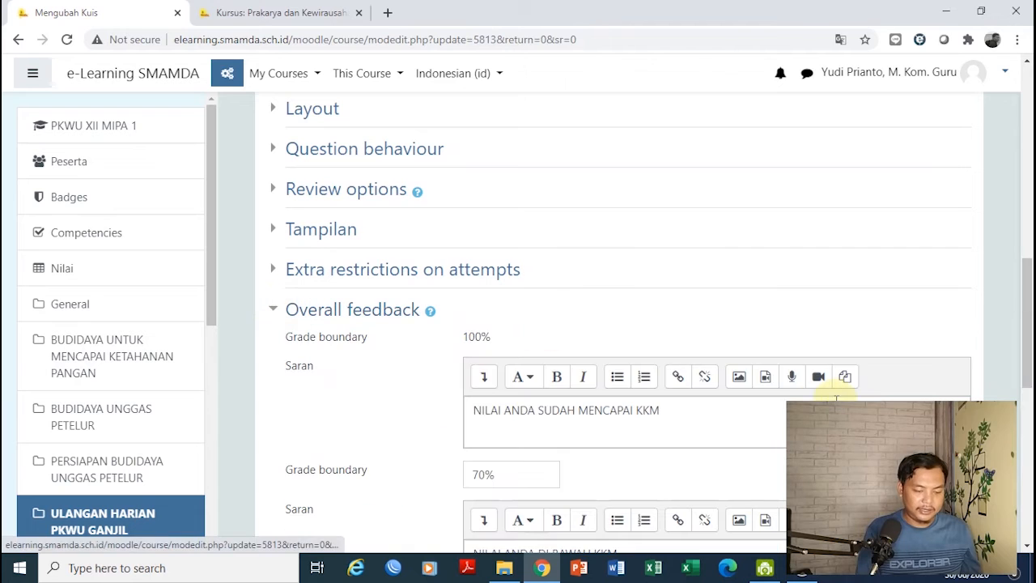
{"action": "left_click_drag", "start_coordinate": [1028, 296], "coordinate": [1027, 348]}
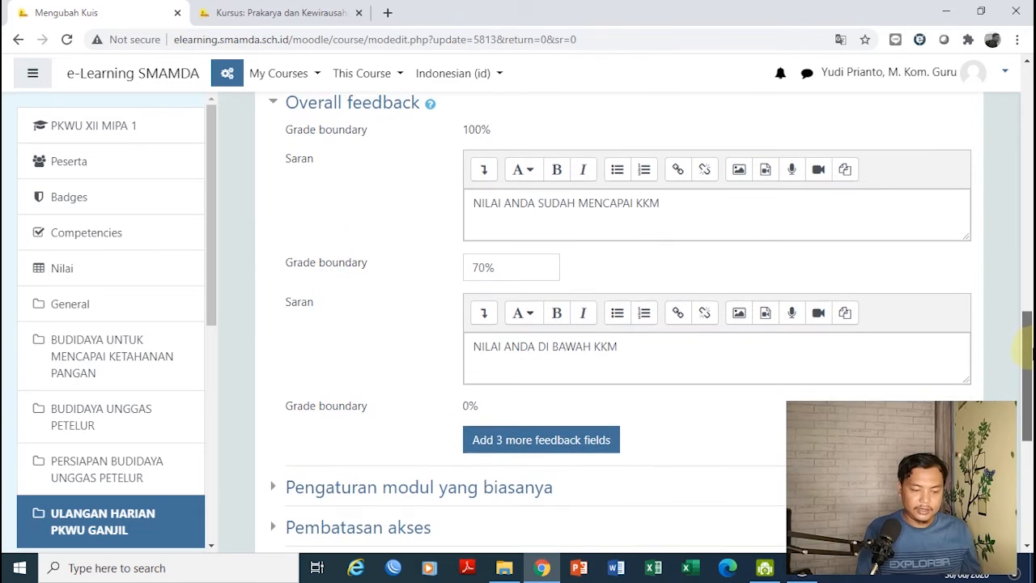
{"action": "left_click", "coordinate": [502, 268]}
{"action": "left_click_drag", "start_coordinate": [502, 267], "coordinate": [470, 266]}
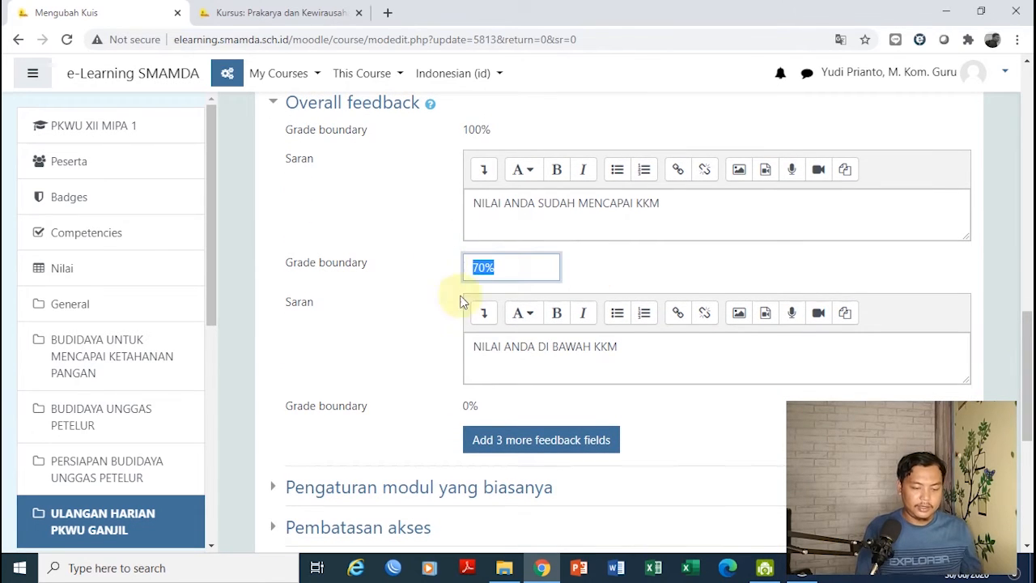
{"action": "type", "text": "75"}
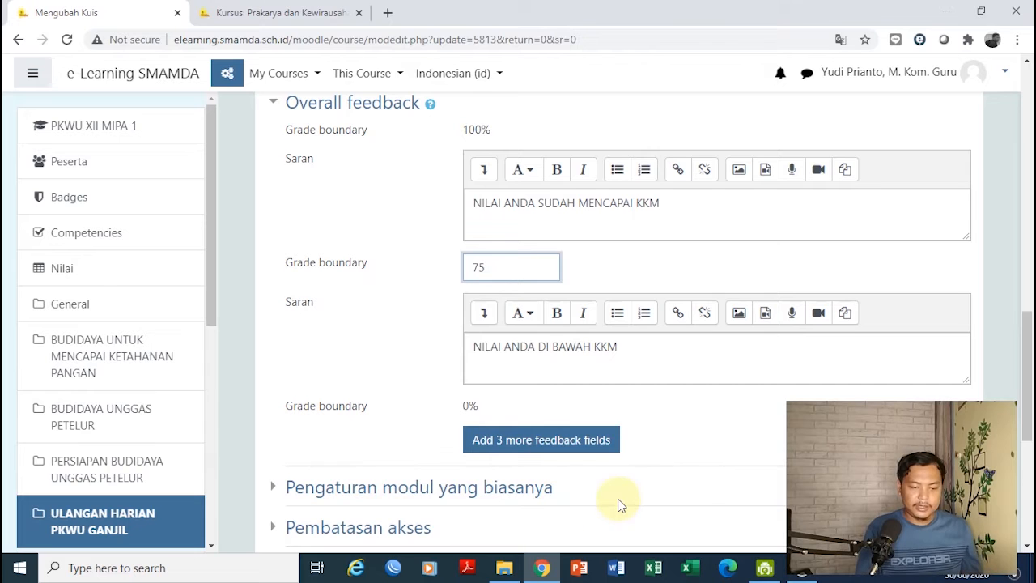
{"action": "left_click_drag", "start_coordinate": [1030, 384], "coordinate": [1030, 480]}
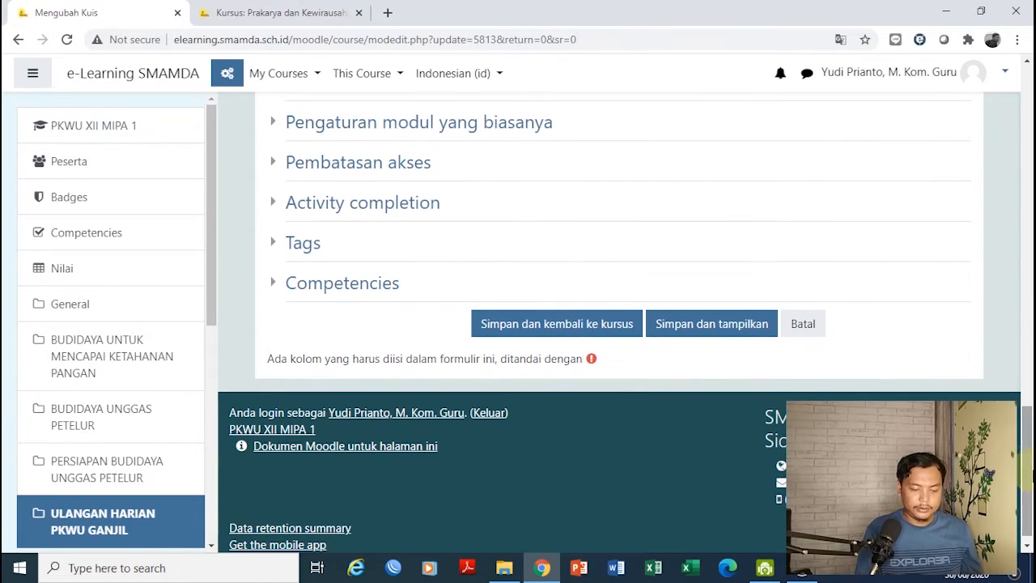
{"action": "left_click", "coordinate": [576, 324]}
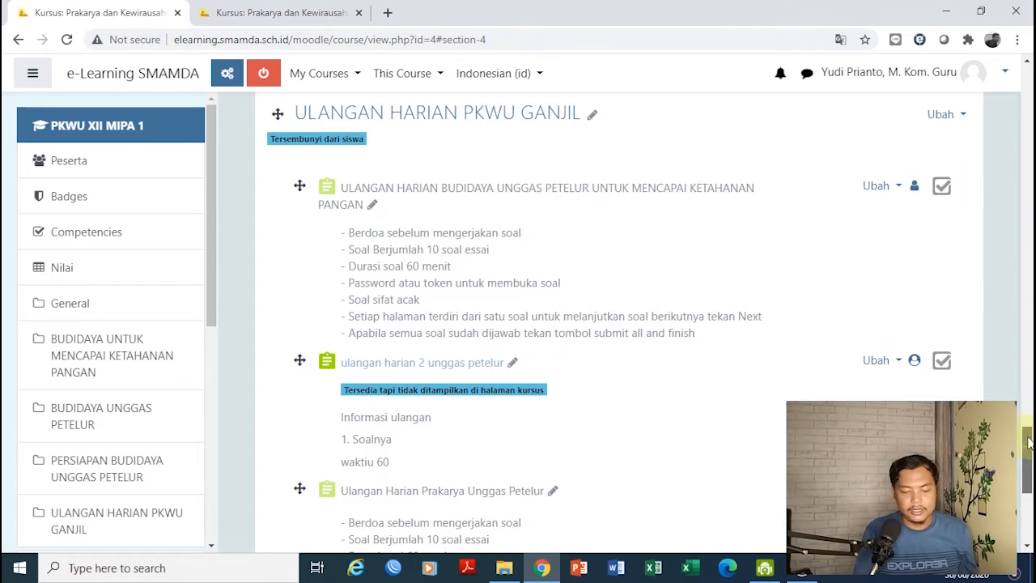
Open the 'Ulangan Harian Prakarya Unggas Petelur' quiz, which has no questions yet
{"action": "left_click_drag", "start_coordinate": [1028, 437], "coordinate": [1029, 485]}
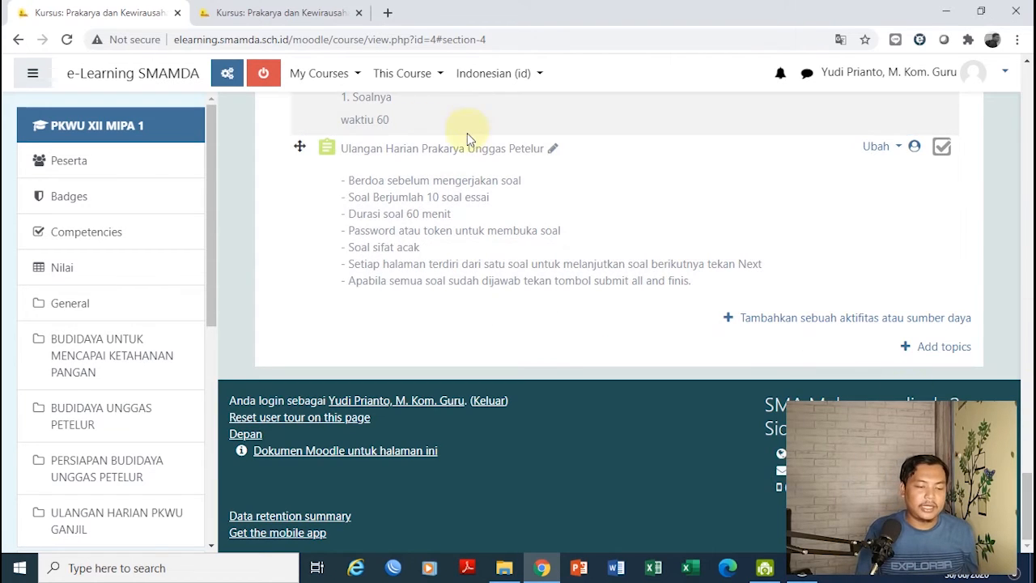
{"action": "left_click", "coordinate": [469, 148]}
{"action": "left_click_drag", "start_coordinate": [1023, 260], "coordinate": [1028, 421]}
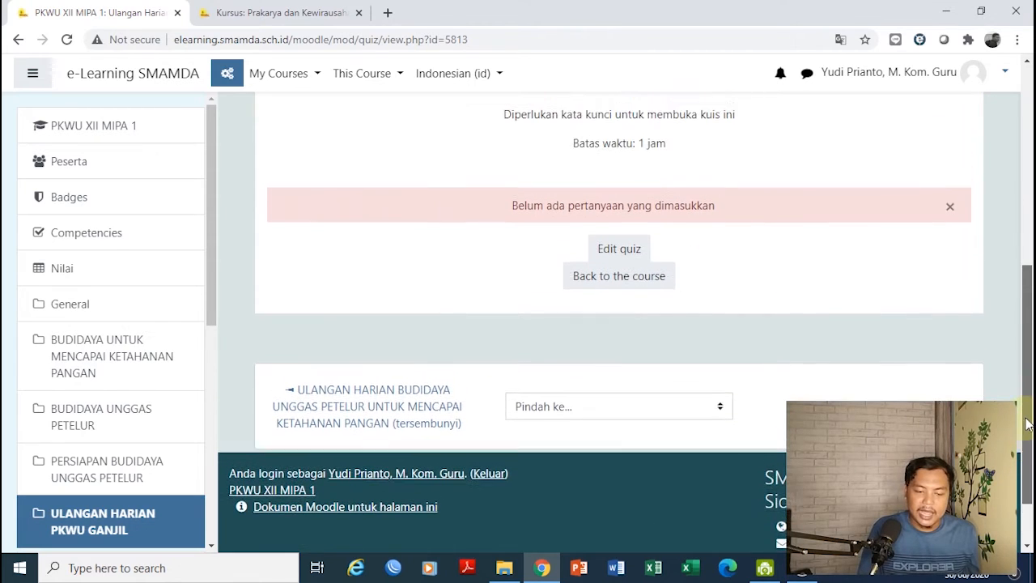
Open the quiz editor, tick 'Kocok pertanyaan', and check the Add menu's question bank option
{"action": "left_click", "coordinate": [623, 262]}
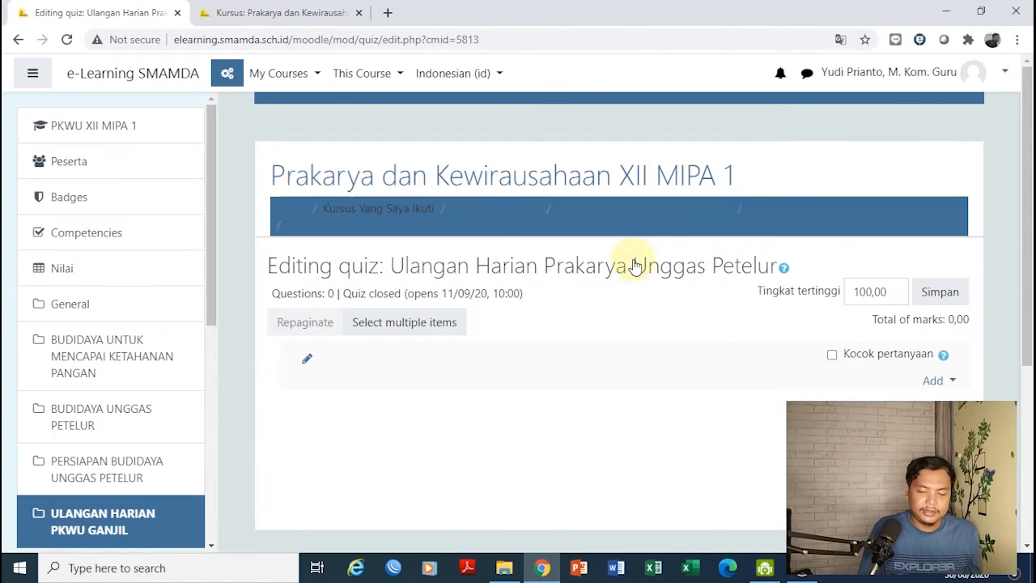
{"action": "left_click_drag", "start_coordinate": [1028, 267], "coordinate": [1030, 328]}
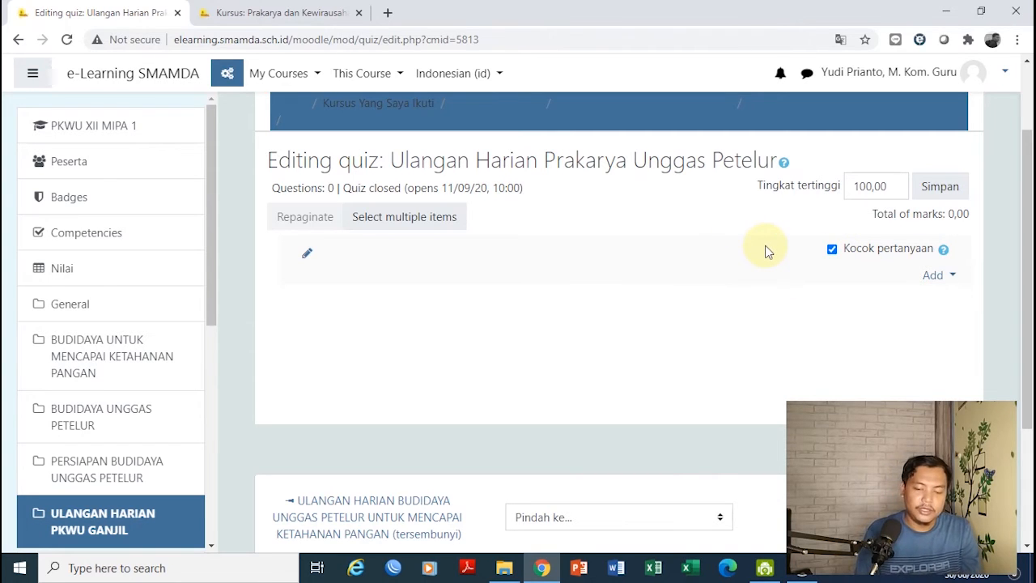
{"action": "left_click", "coordinate": [952, 279]}
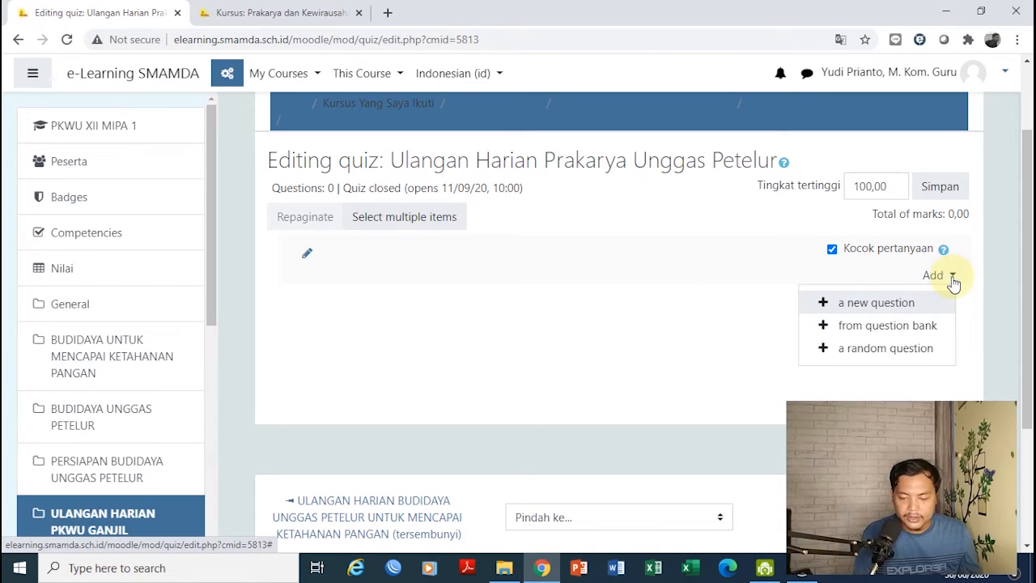
{"action": "left_click", "coordinate": [914, 331]}
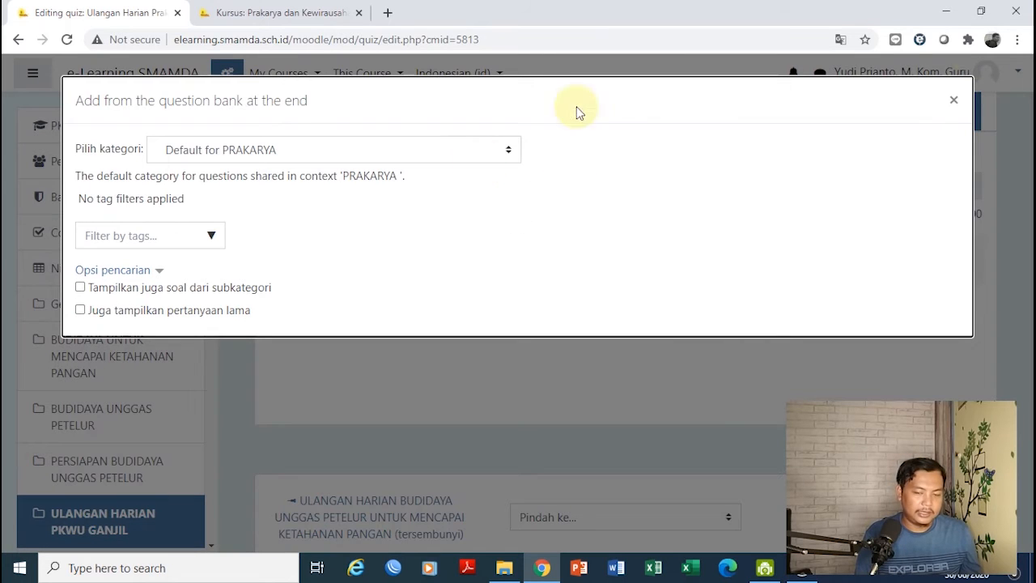
{"action": "left_click", "coordinate": [953, 99]}
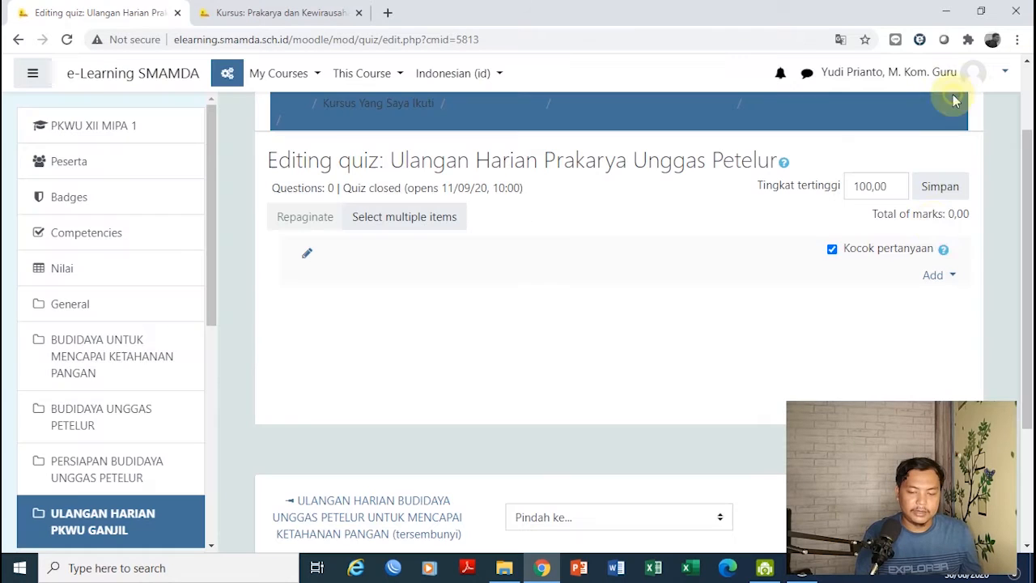
{"action": "left_click", "coordinate": [944, 276]}
Pick Essay in the 'Pilih tipe soal untuk ditambahkan' dialog and add it with Tambah
{"action": "left_click", "coordinate": [895, 302]}
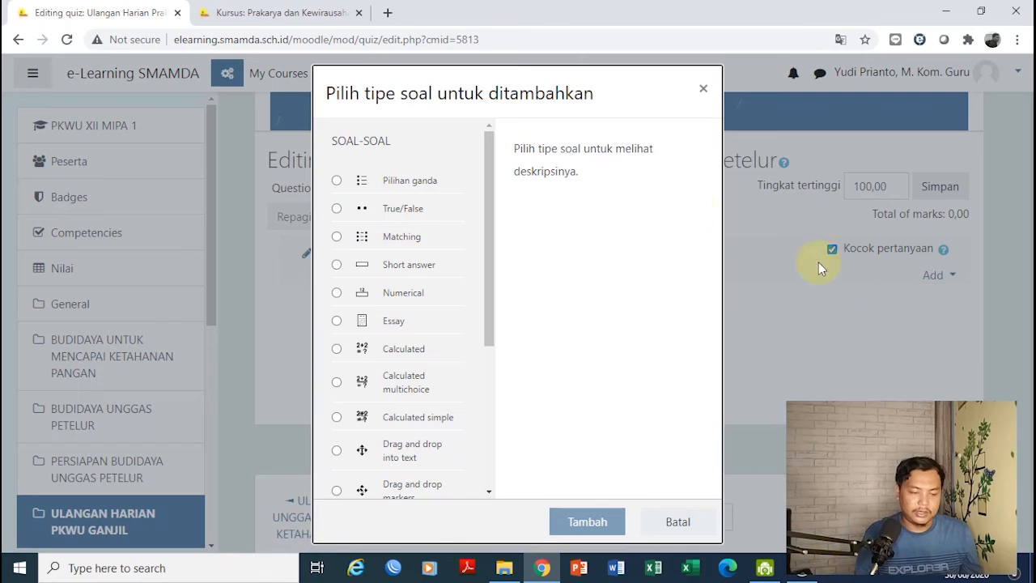
{"action": "left_click_drag", "start_coordinate": [487, 203], "coordinate": [486, 227]}
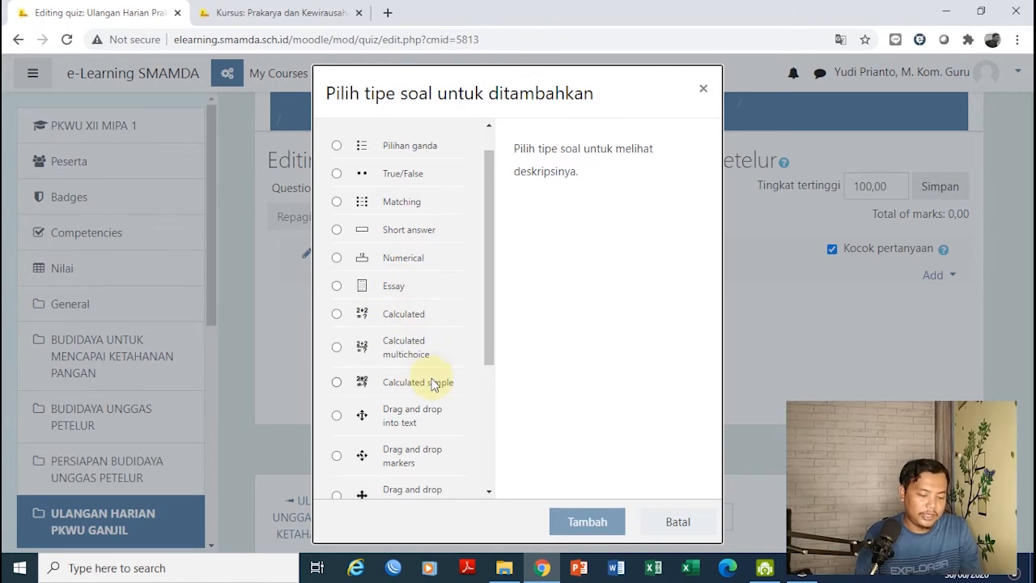
{"action": "left_click_drag", "start_coordinate": [488, 171], "coordinate": [488, 212]}
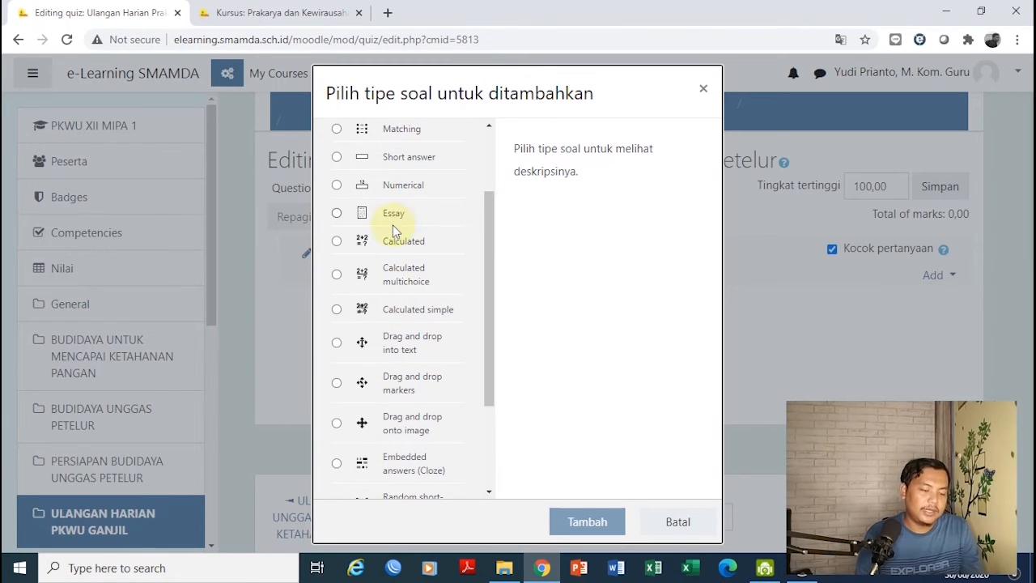
{"action": "left_click", "coordinate": [337, 216]}
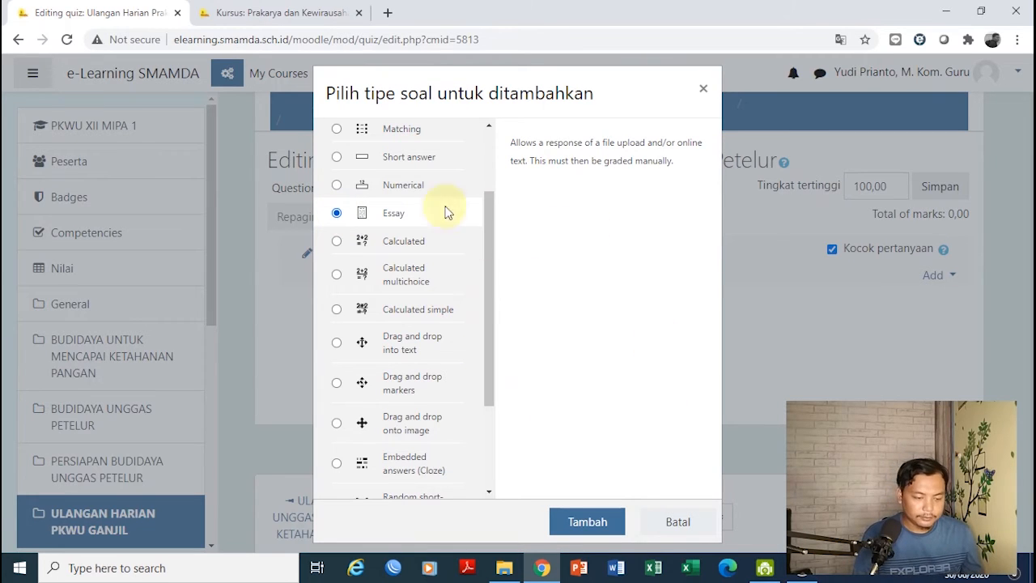
{"action": "left_click", "coordinate": [576, 522]}
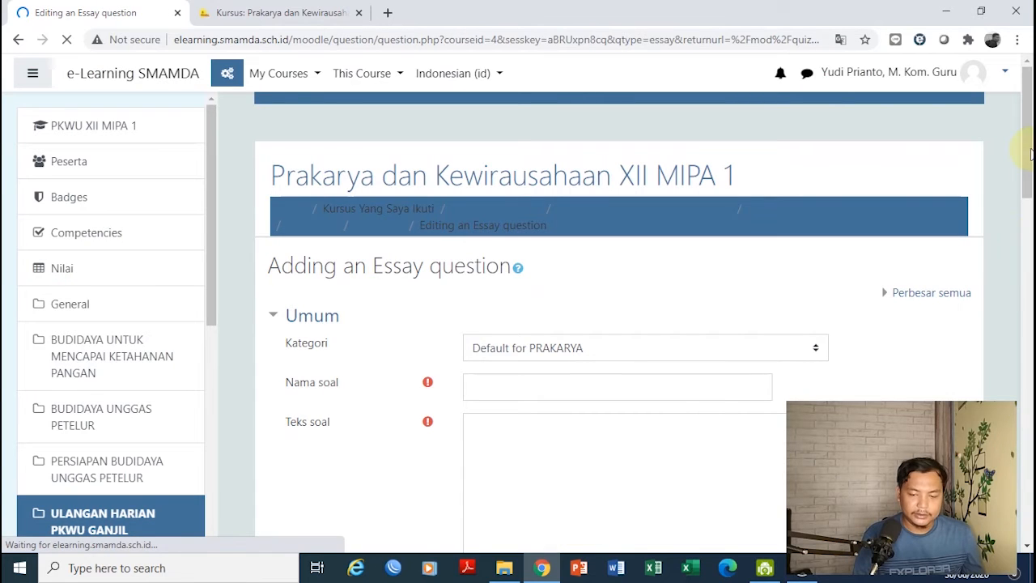
Enter 'Essai' as the question name, then switch to the course page tab
{"action": "scroll", "coordinate": [1029, 154], "scroll_direction": "down", "scroll_amount": 3}
{"action": "left_click", "coordinate": [556, 183]}
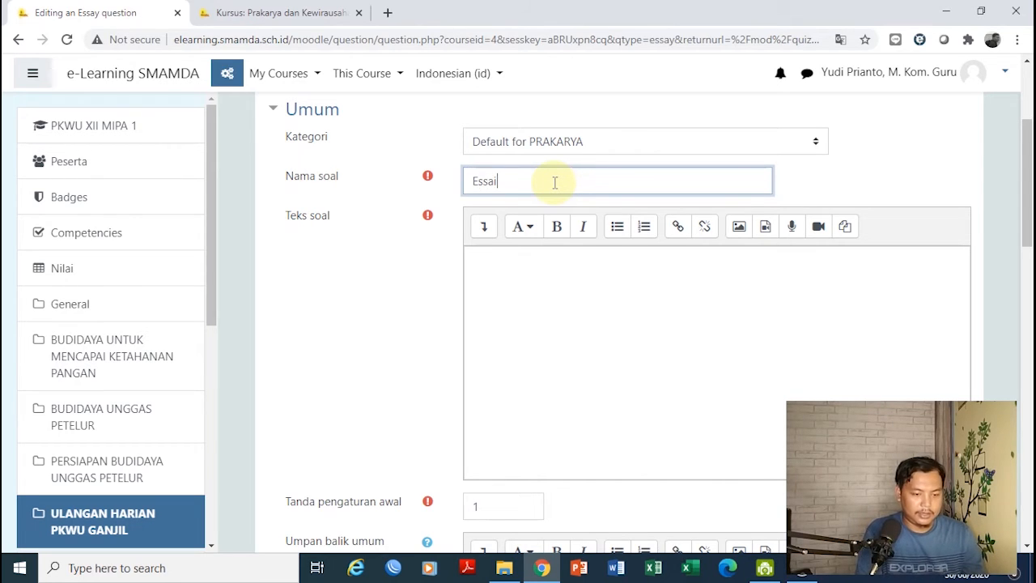
{"action": "key", "text": "Tab"}
{"action": "key", "text": "Tab"}
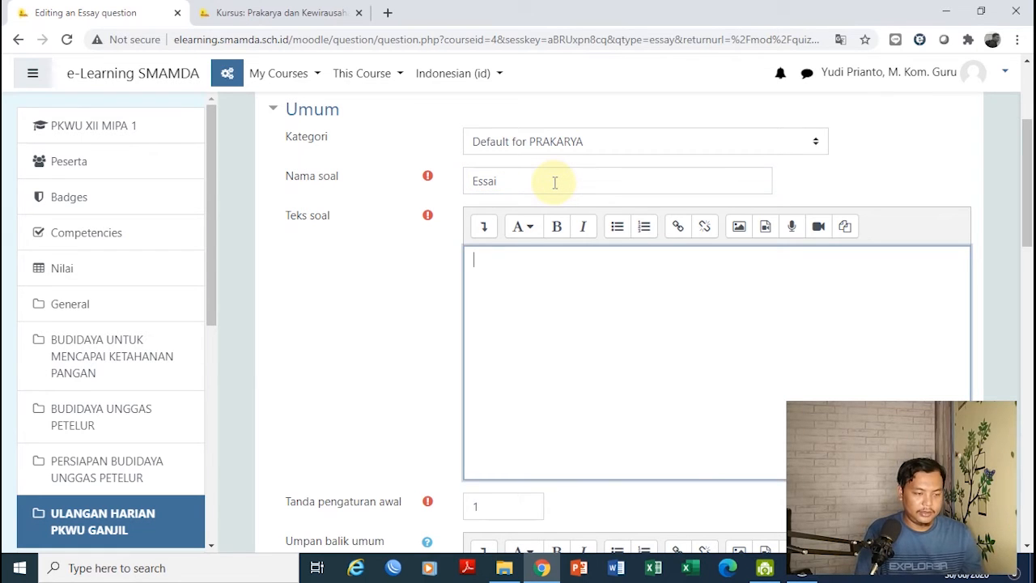
{"action": "left_click", "coordinate": [293, 11]}
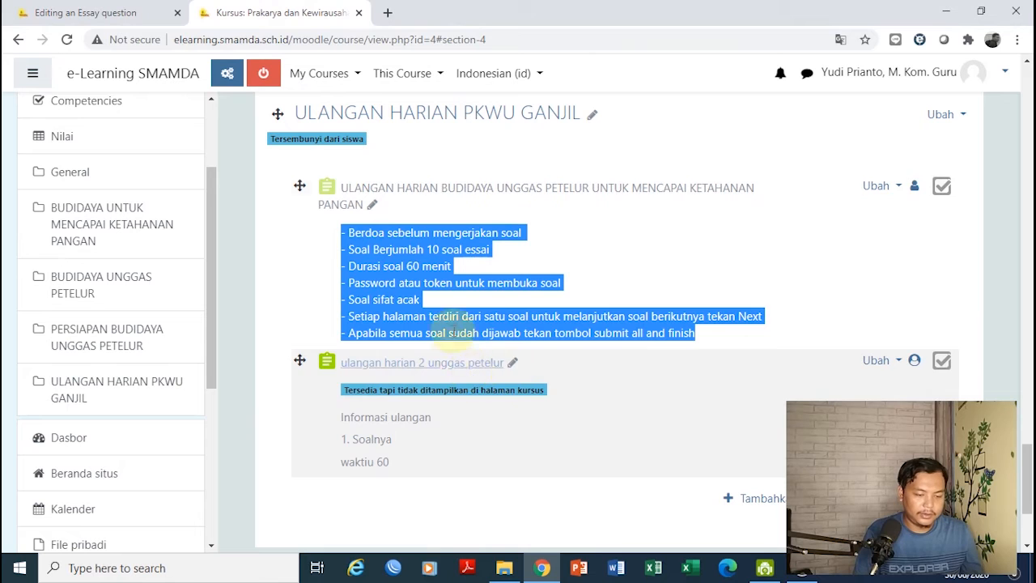
Start a password-protected preview attempt of the older food-security poultry quiz
{"action": "left_click", "coordinate": [456, 194]}
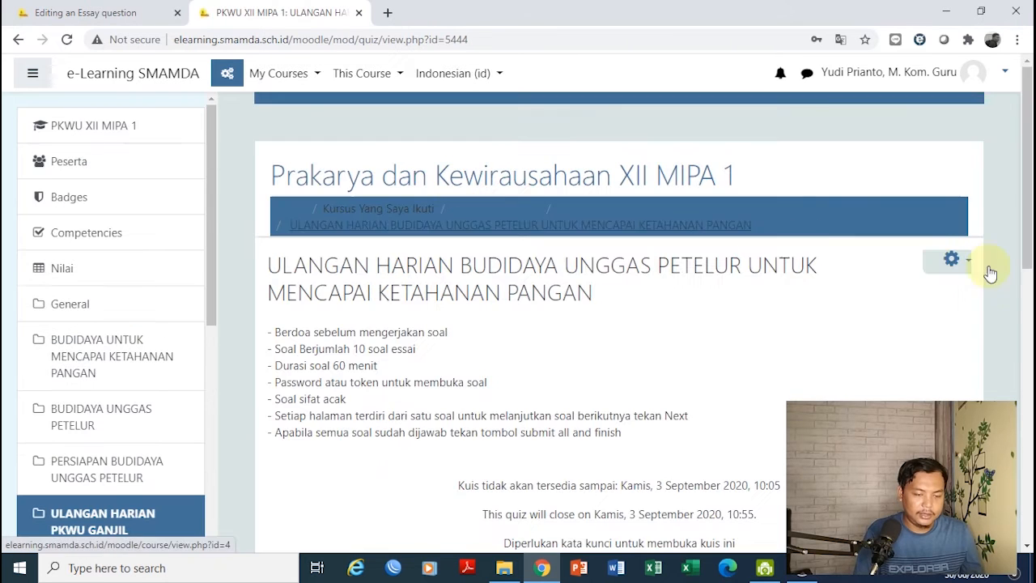
{"action": "left_click_drag", "start_coordinate": [1027, 235], "coordinate": [1024, 356]}
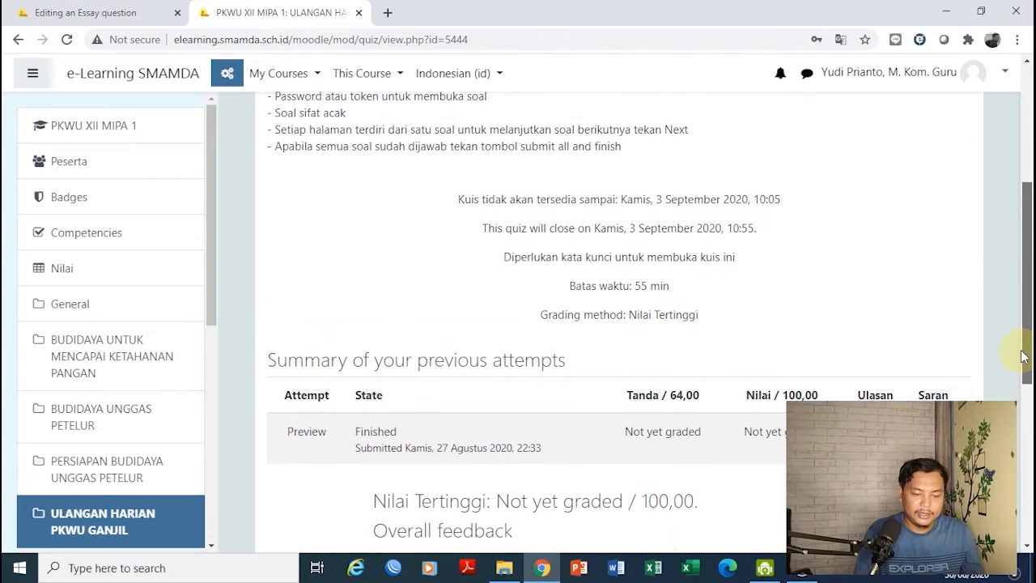
{"action": "scroll", "coordinate": [807, 394], "scroll_direction": "down", "scroll_amount": 3}
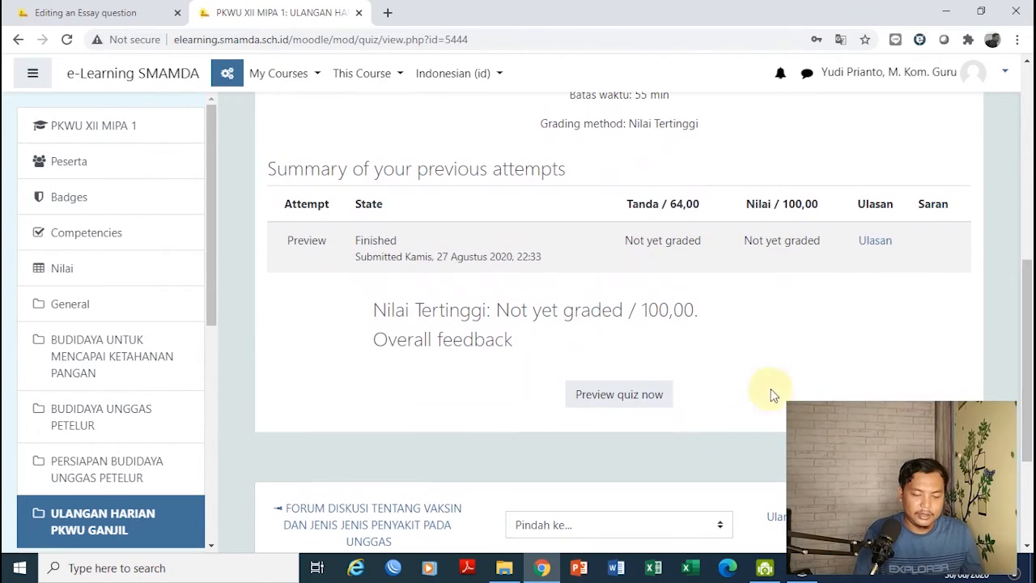
{"action": "left_click", "coordinate": [631, 394]}
{"action": "left_click", "coordinate": [476, 284]}
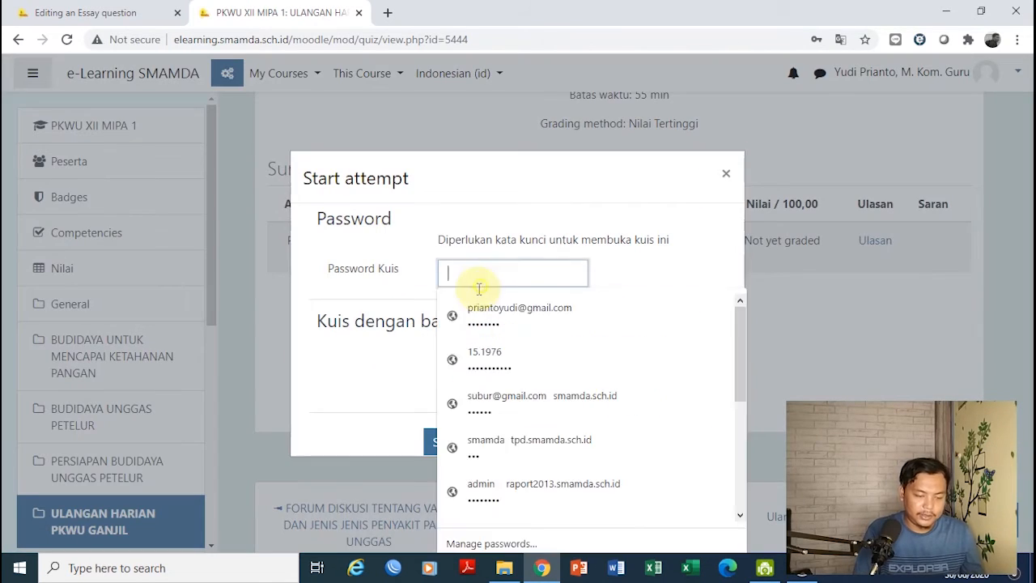
{"action": "type", "text": "*"}
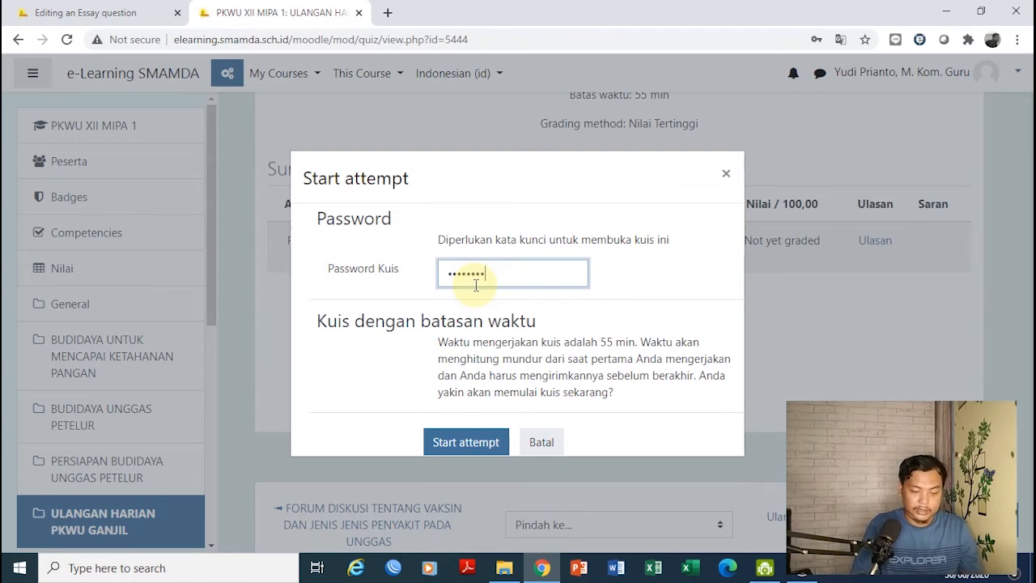
{"action": "type", "text": "*******"}
{"action": "left_click", "coordinate": [475, 444]}
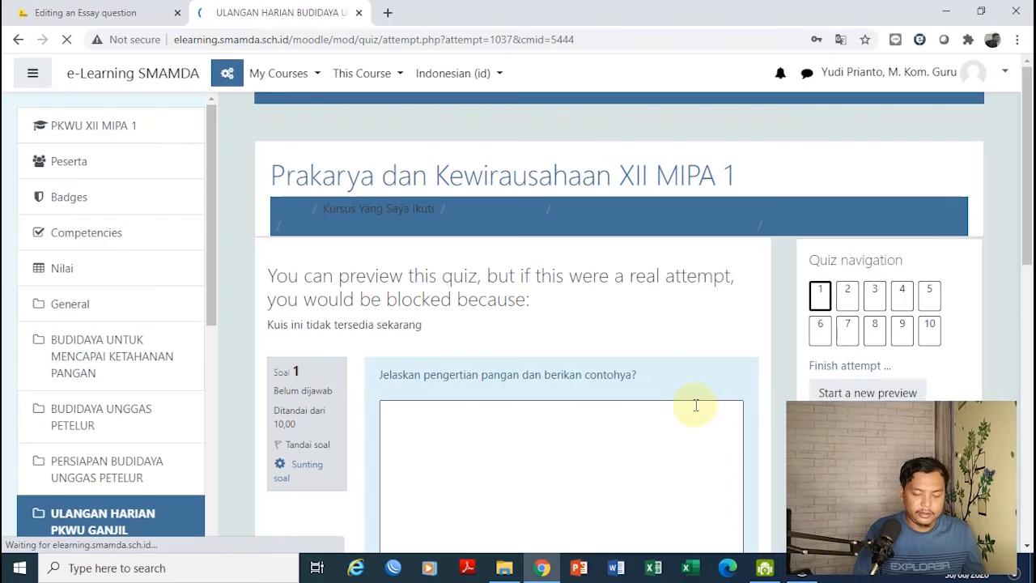
Copy question 1, 'Jelaskan pengertian pangan dan berikan contohya?', into the essay's Teks soal
{"action": "left_click_drag", "start_coordinate": [1027, 180], "coordinate": [1025, 208]}
{"action": "left_click", "coordinate": [865, 63]}
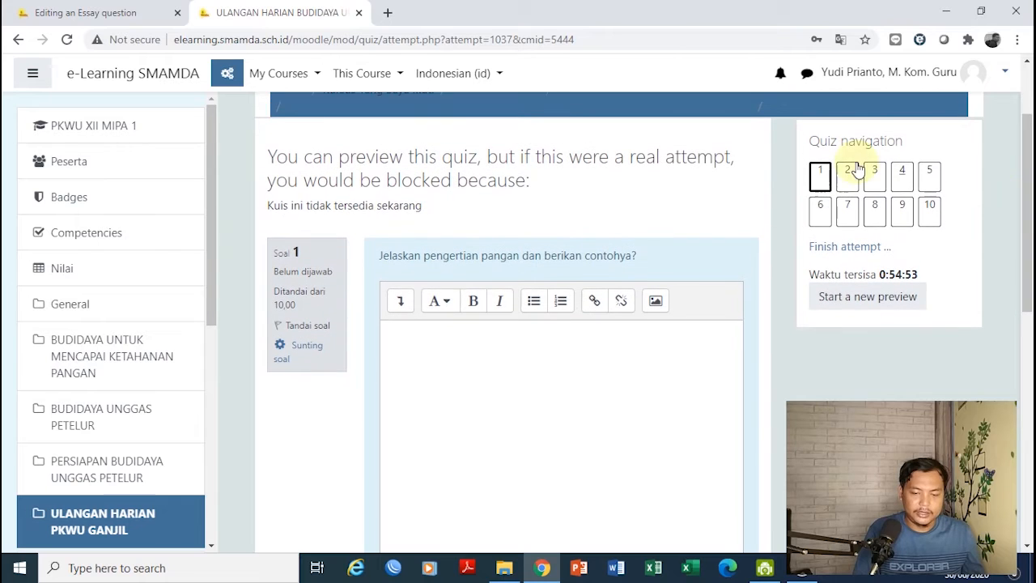
{"action": "left_click_drag", "start_coordinate": [647, 256], "coordinate": [360, 259]}
{"action": "key", "text": "ctrl+c"}
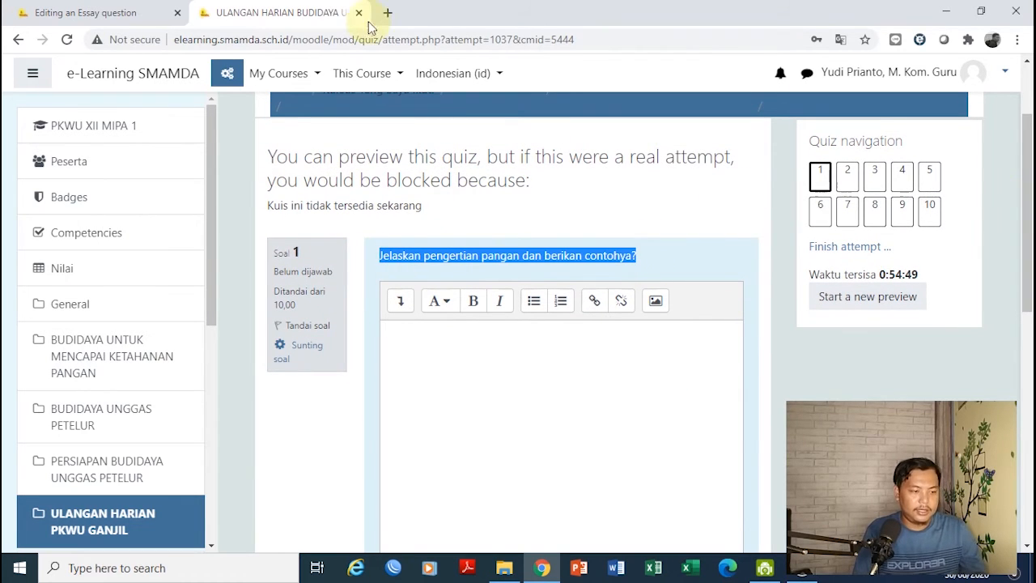
{"action": "left_click", "coordinate": [127, 13]}
{"action": "key", "text": "ctrl+v"}
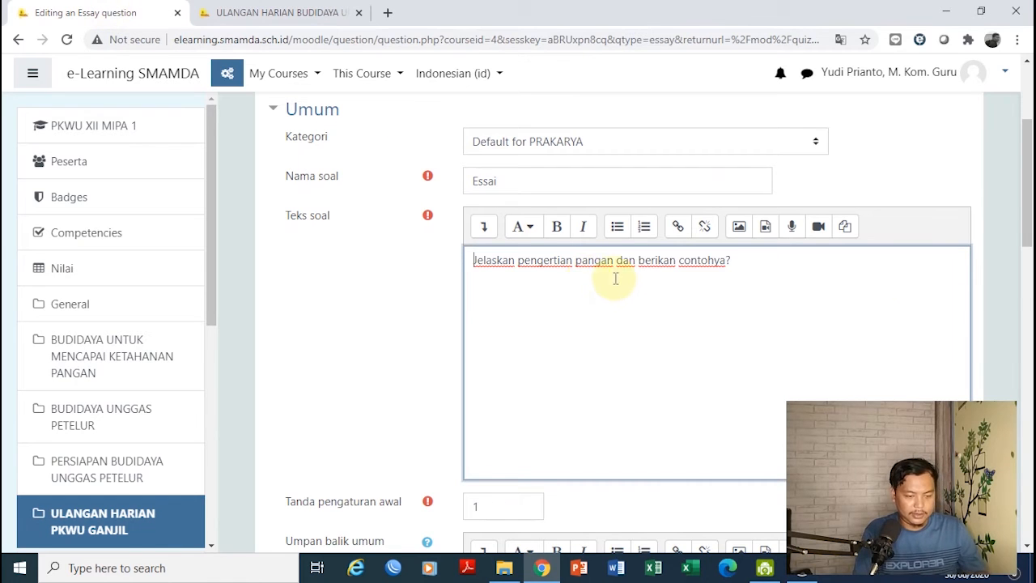
Keep the default mark of 1, remove the stray 1 from general feedback, and save the question
{"action": "left_click_drag", "start_coordinate": [1026, 210], "coordinate": [1027, 252]}
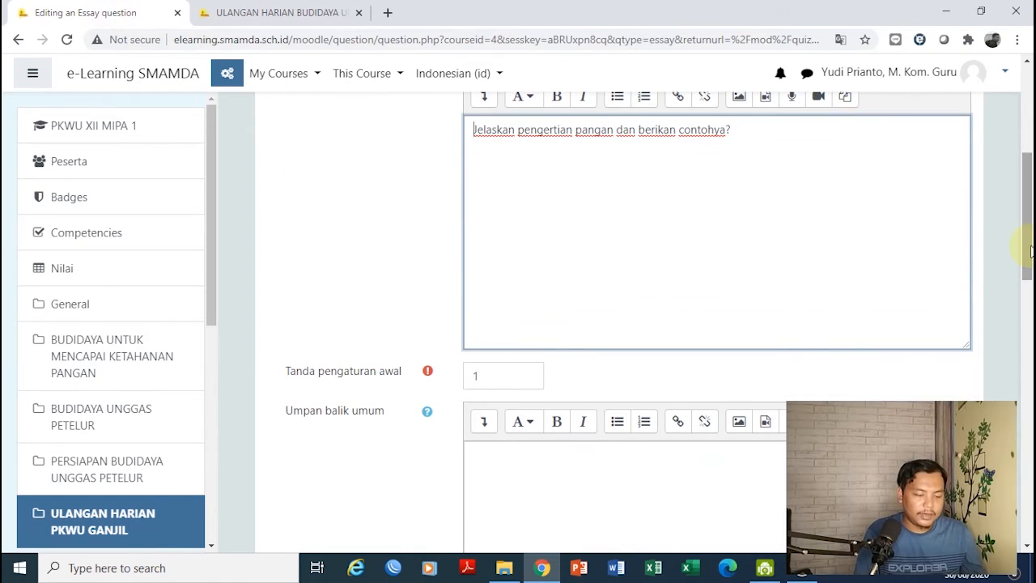
{"action": "left_click", "coordinate": [476, 380]}
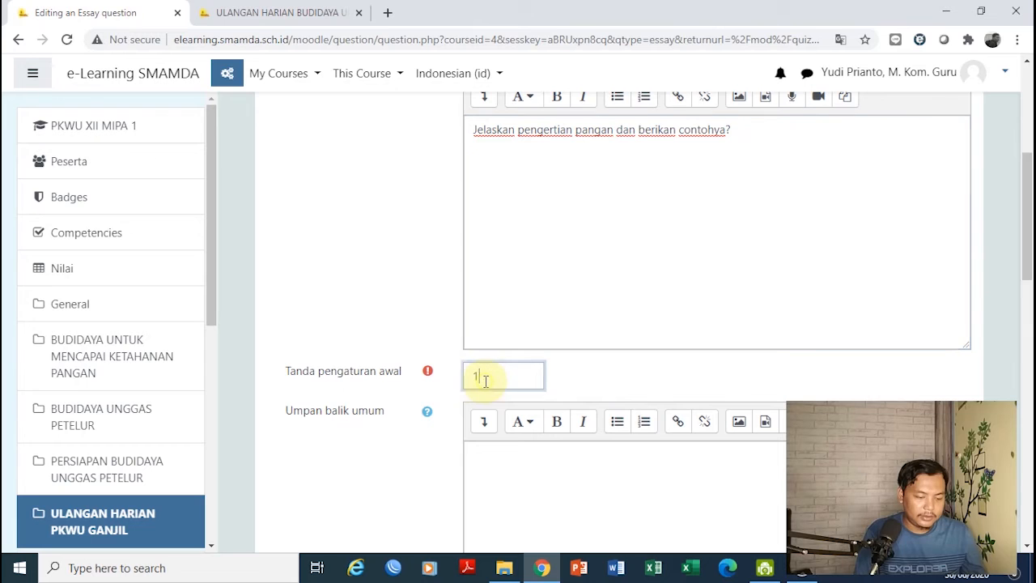
{"action": "left_click_drag", "start_coordinate": [1028, 253], "coordinate": [1027, 330]}
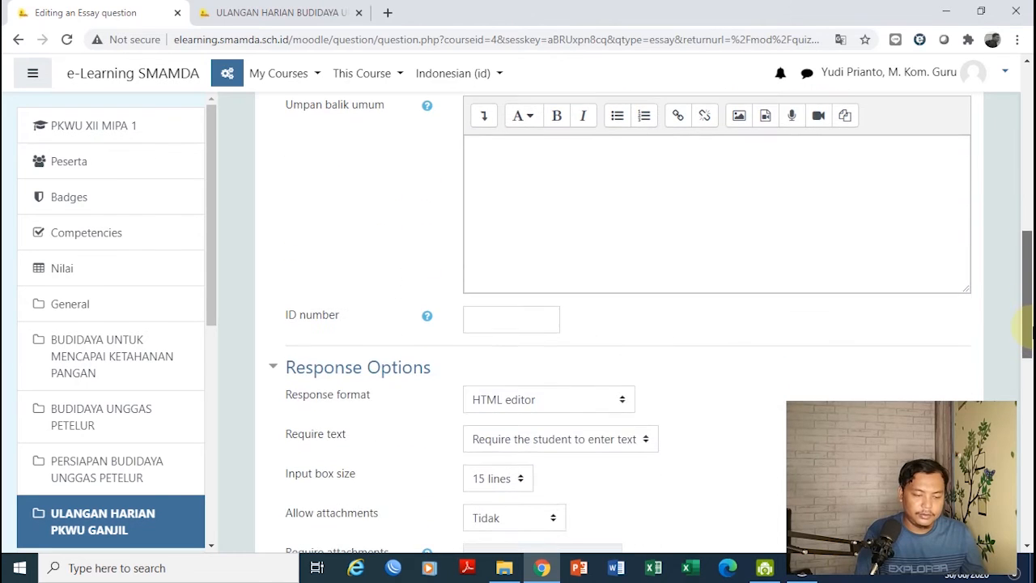
{"action": "left_click", "coordinate": [525, 323]}
{"action": "left_click_drag", "start_coordinate": [1030, 279], "coordinate": [995, 266]}
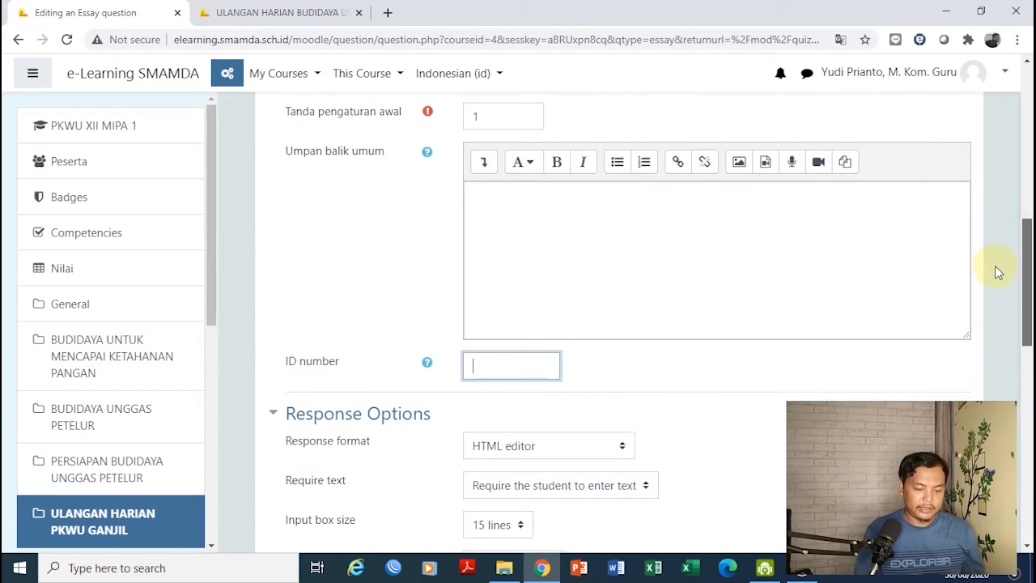
{"action": "left_click", "coordinate": [640, 324]}
{"action": "key", "text": "BackSpace"}
{"action": "left_click", "coordinate": [502, 361]}
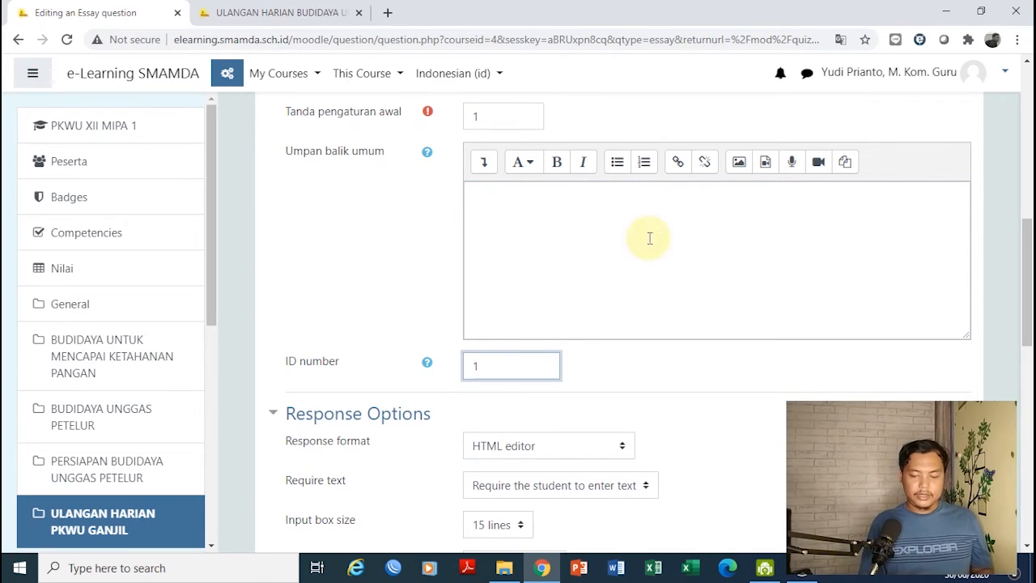
{"action": "left_click_drag", "start_coordinate": [1025, 284], "coordinate": [1026, 478]}
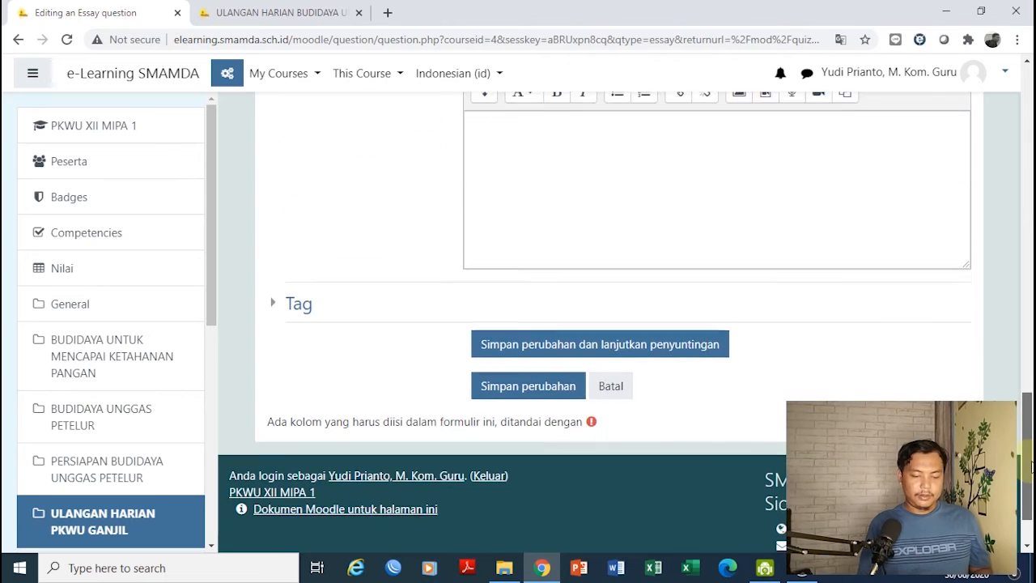
{"action": "left_click", "coordinate": [511, 364]}
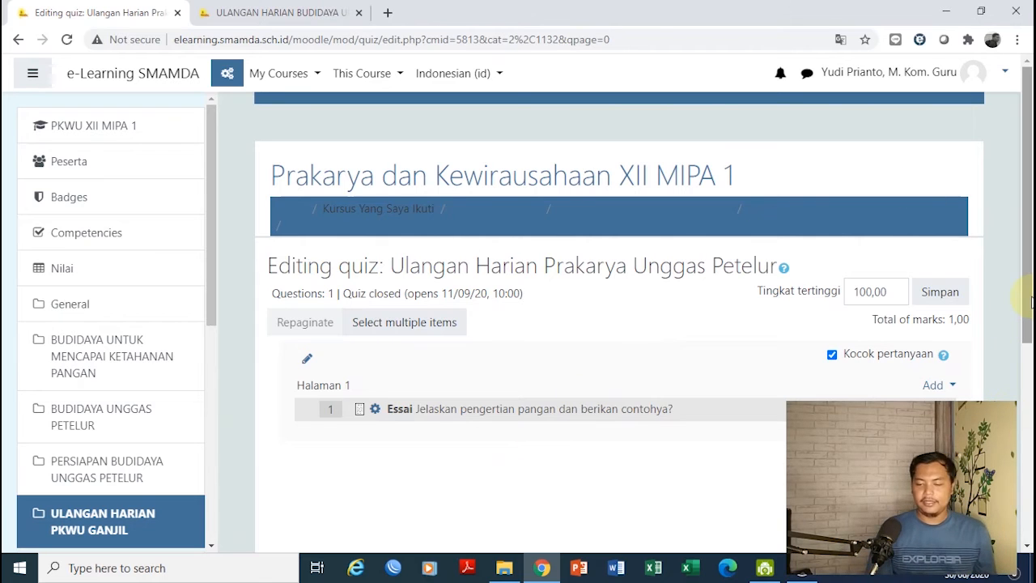
Add another new Essay question to the quiz
{"action": "scroll", "coordinate": [1026, 334], "scroll_direction": "down", "scroll_amount": 1}
{"action": "scroll", "coordinate": [1026, 333], "scroll_direction": "down", "scroll_amount": 1}
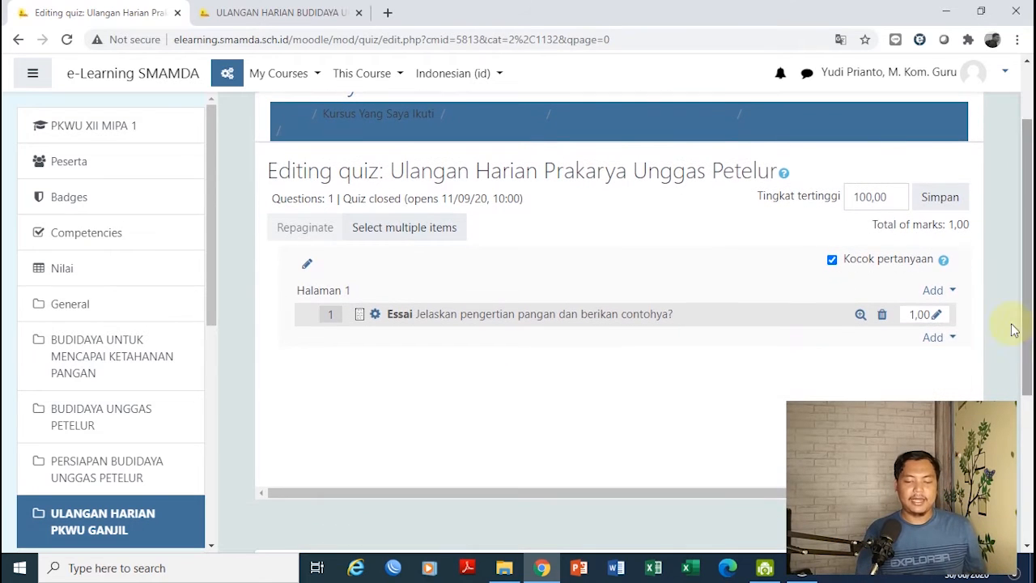
{"action": "left_click", "coordinate": [932, 340]}
{"action": "left_click", "coordinate": [862, 364]}
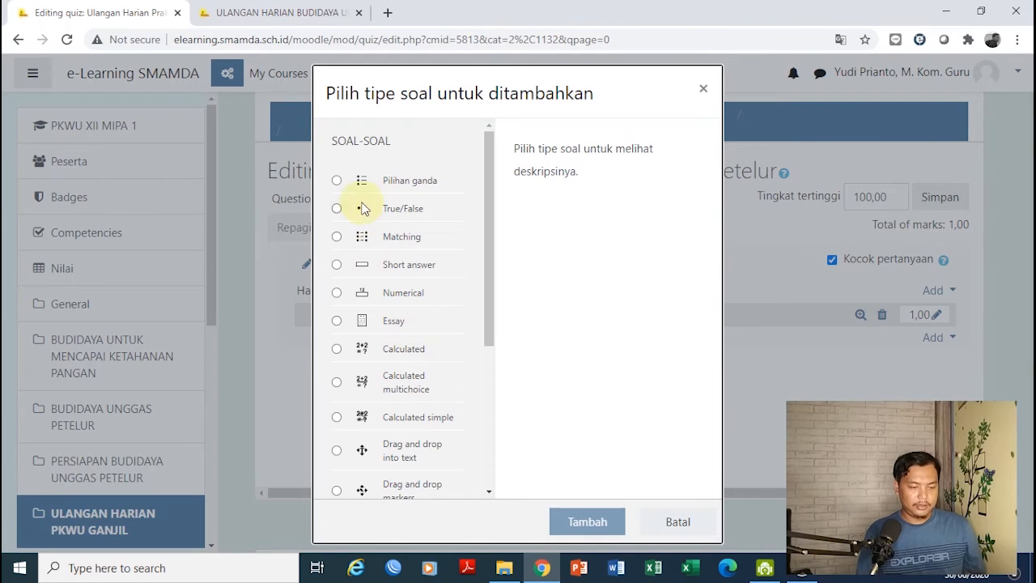
{"action": "left_click", "coordinate": [337, 321]}
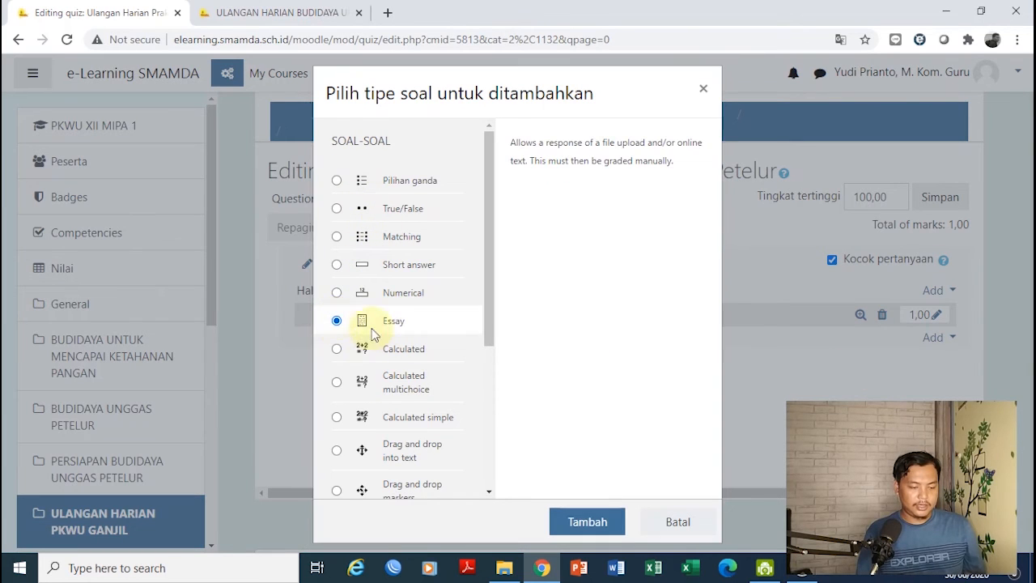
{"action": "left_click", "coordinate": [577, 522]}
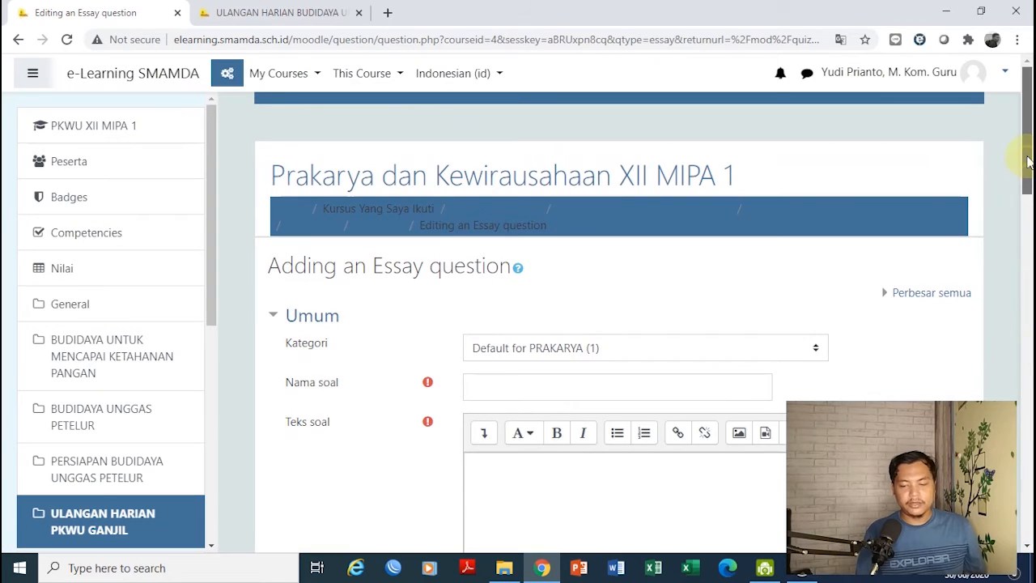
Copy question 2's text from the preview tab and paste it into Teks soal
{"action": "scroll", "coordinate": [917, 183], "scroll_direction": "down", "scroll_amount": 4}
{"action": "left_click", "coordinate": [677, 152]}
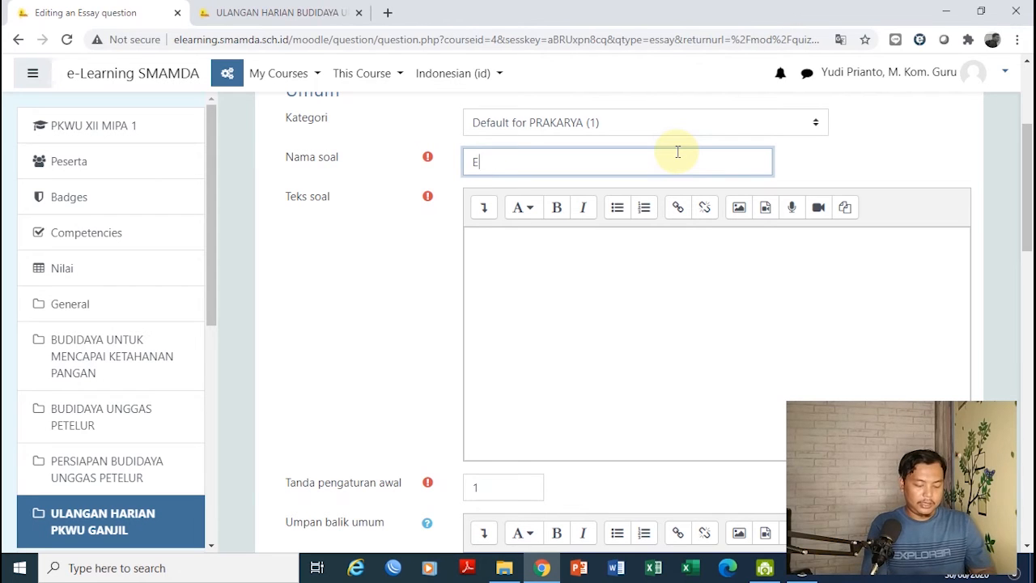
{"action": "left_click", "coordinate": [267, 13]}
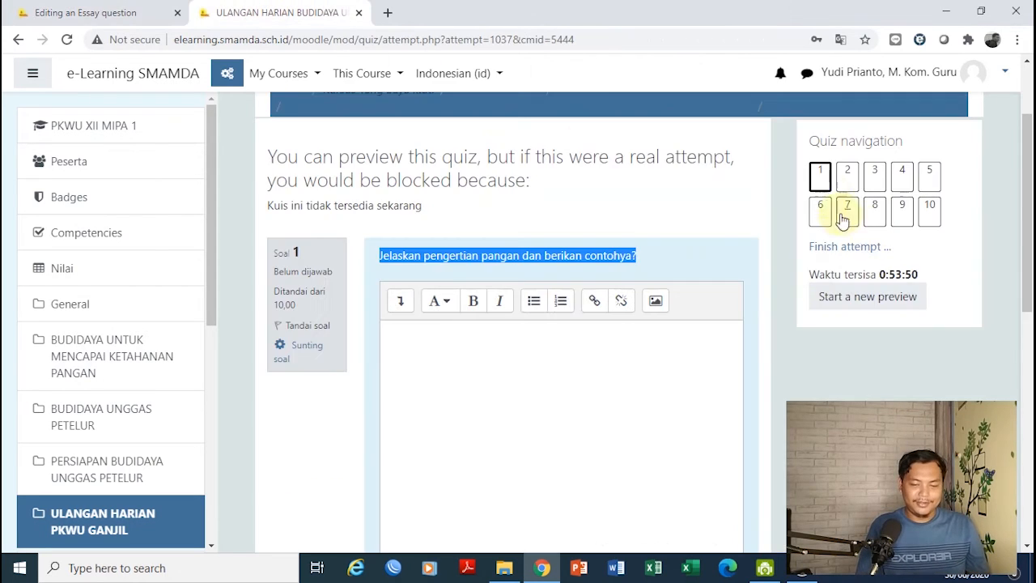
{"action": "left_click", "coordinate": [847, 173]}
{"action": "left_click_drag", "start_coordinate": [471, 391], "coordinate": [381, 370]}
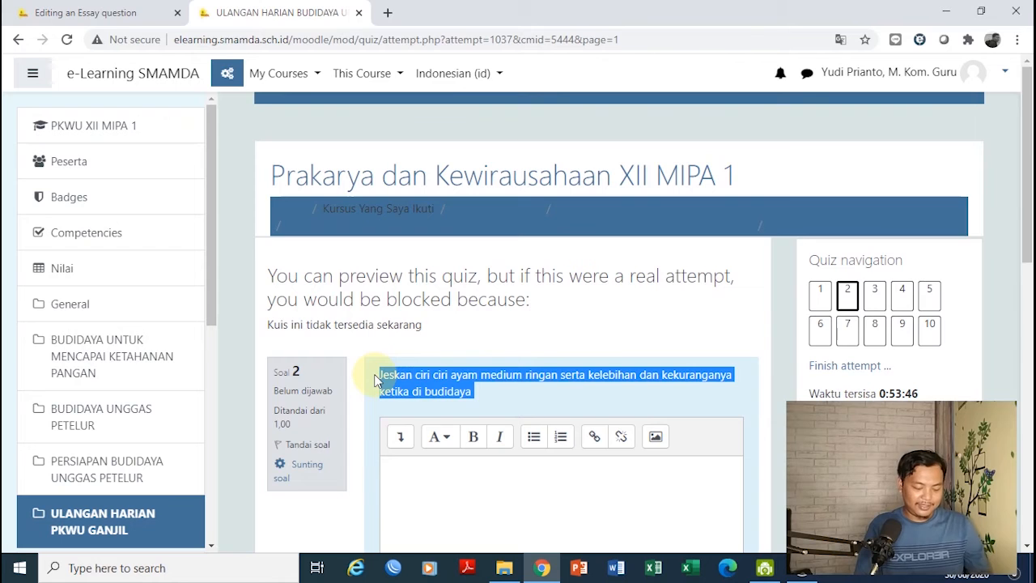
{"action": "left_click", "coordinate": [128, 11]}
{"action": "left_click", "coordinate": [535, 274]}
{"action": "key", "text": "ctrl+v"}
Set the ID number to 2 and save the second essay question
{"action": "left_click_drag", "start_coordinate": [1026, 243], "coordinate": [1026, 459]}
{"action": "left_click", "coordinate": [527, 264]}
{"action": "type", "text": "2"}
{"action": "left_click", "coordinate": [535, 377]}
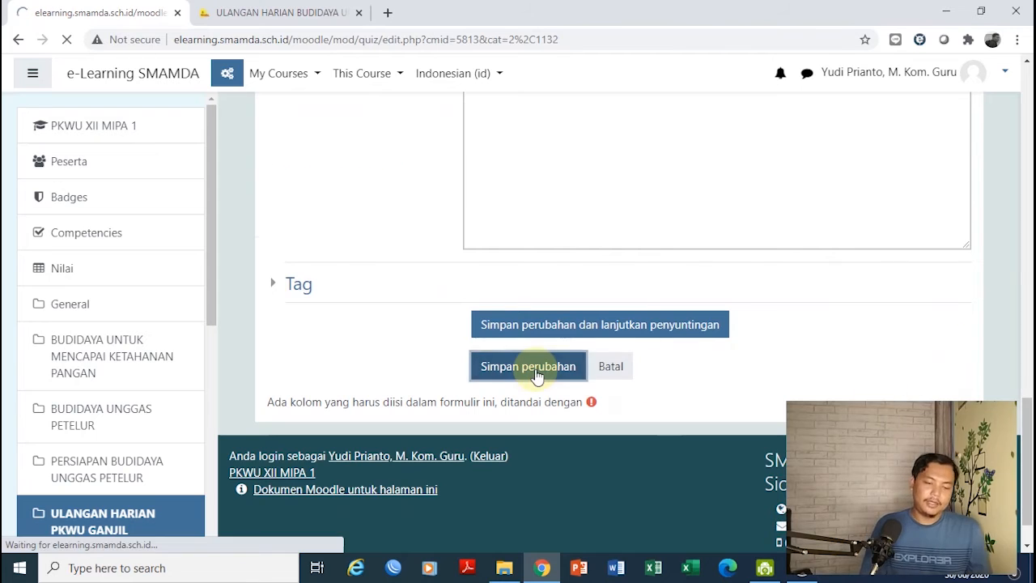
{"action": "left_click_drag", "start_coordinate": [1030, 320], "coordinate": [1024, 383]}
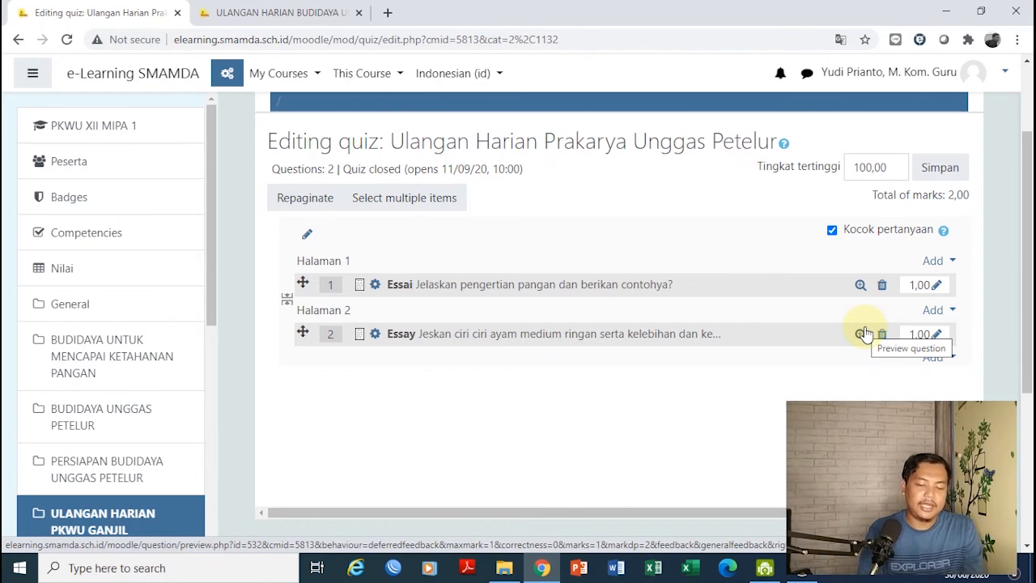
{"action": "left_click", "coordinate": [936, 285]}
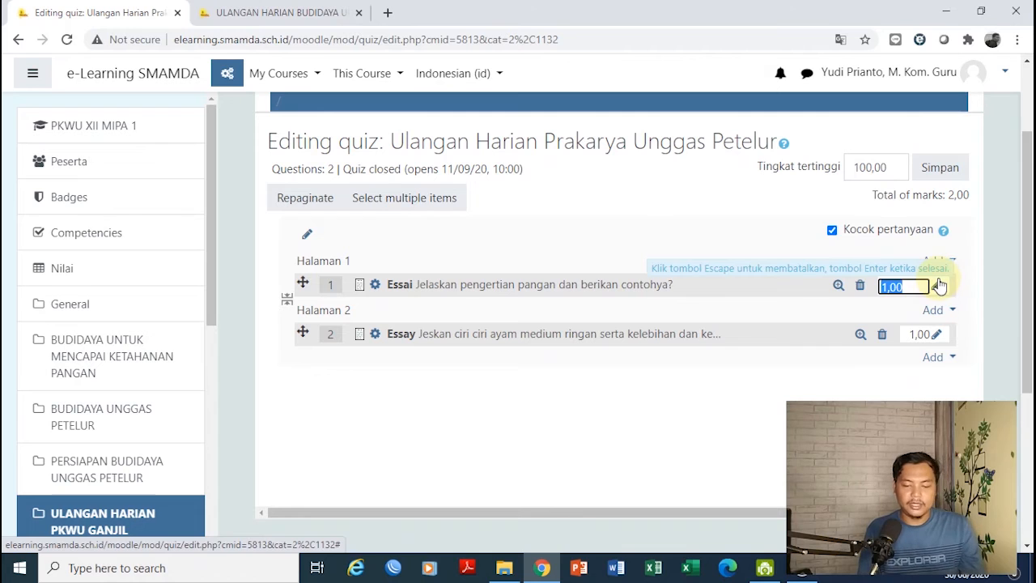
{"action": "left_click", "coordinate": [937, 335]}
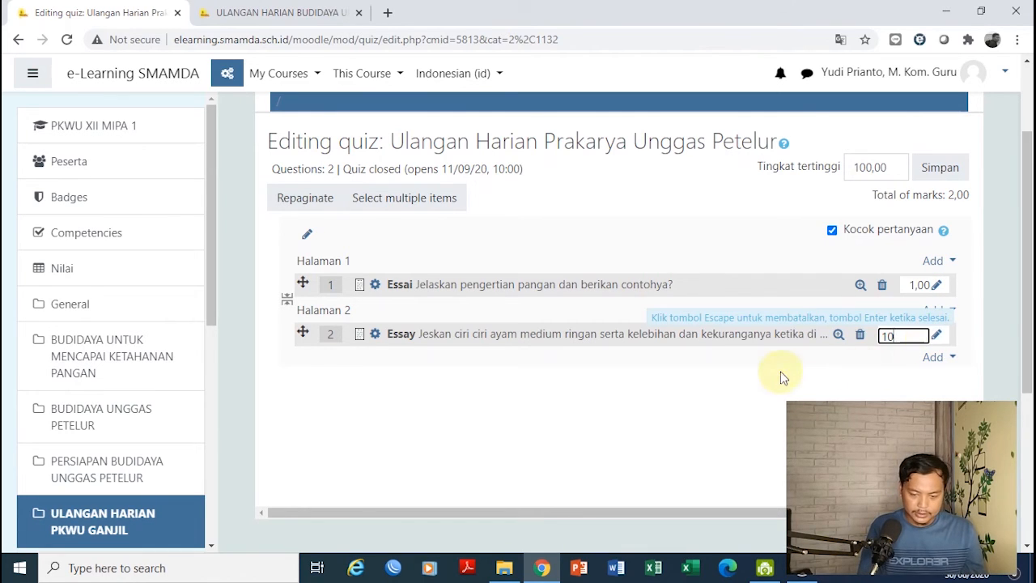
{"action": "key", "text": "Escape"}
Preview question 2 as a student and close the preview
{"action": "left_click", "coordinate": [860, 334]}
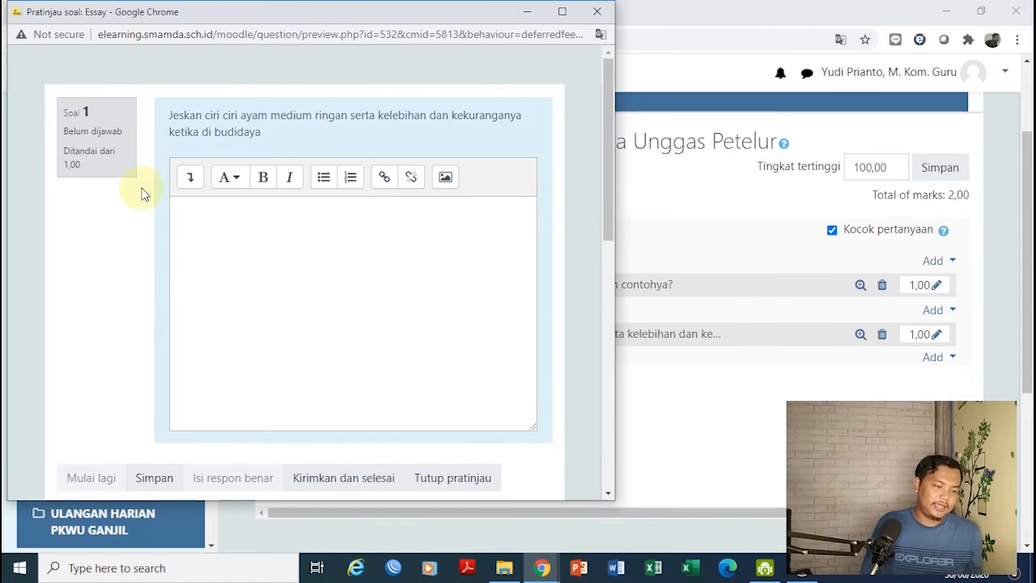
{"action": "left_click", "coordinate": [289, 232]}
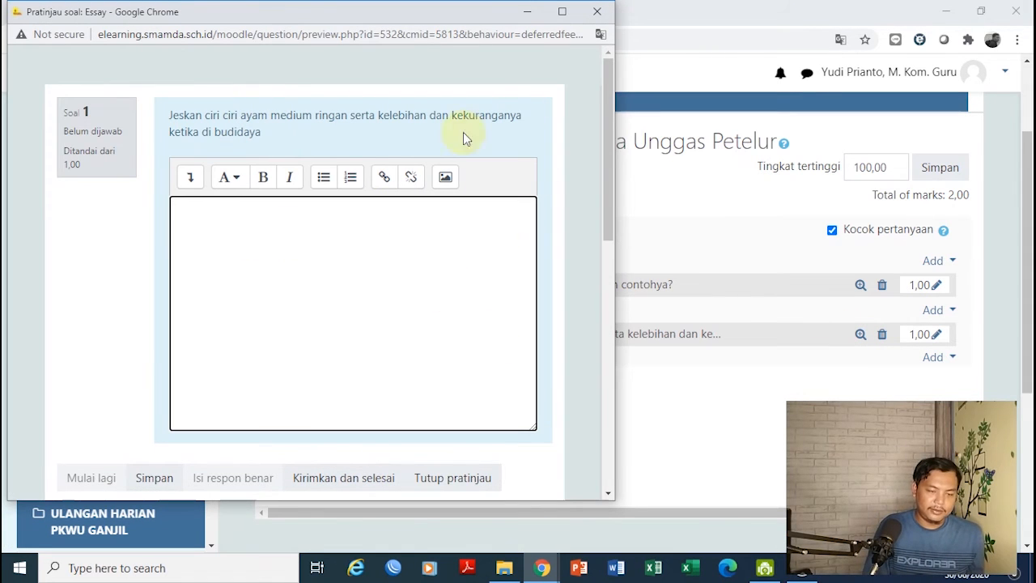
{"action": "left_click", "coordinate": [596, 11]}
Copy question 3's text from the preview and add a new Essay question
{"action": "left_click", "coordinate": [936, 357]}
{"action": "left_click", "coordinate": [868, 386]}
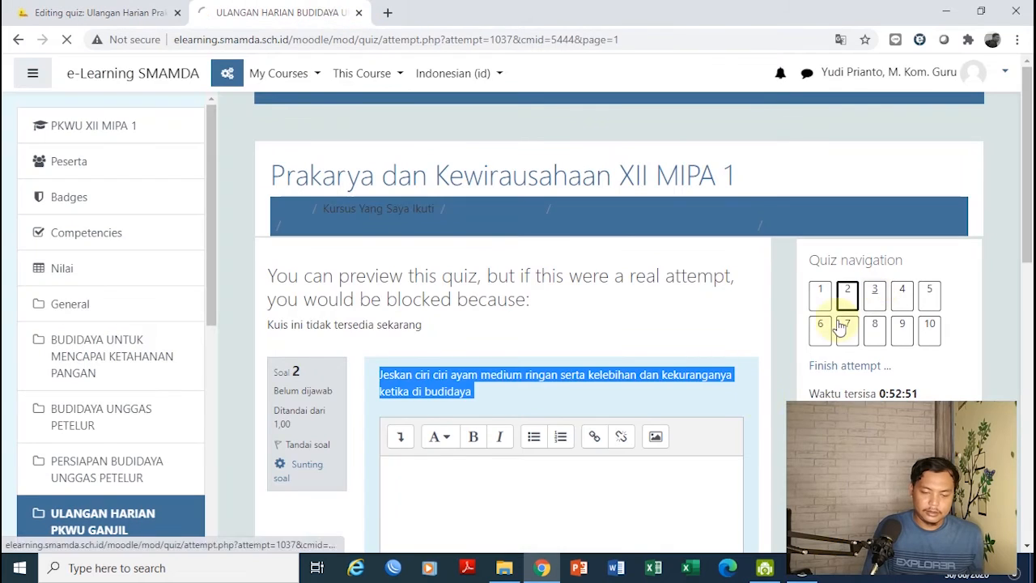
{"action": "left_click_drag", "start_coordinate": [477, 392], "coordinate": [363, 369]}
{"action": "key", "text": "ctrl+c"}
{"action": "left_click", "coordinate": [93, 12]}
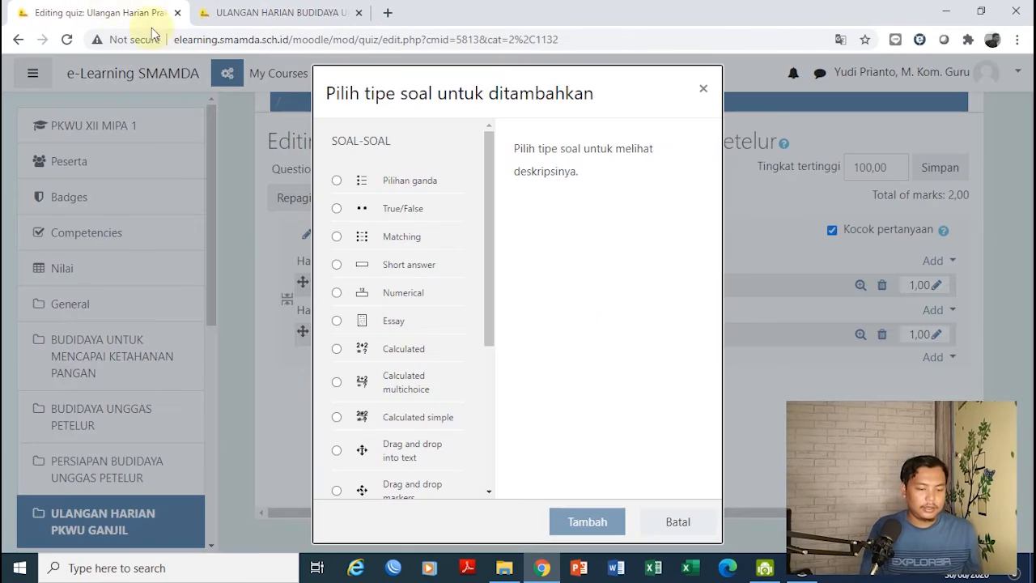
{"action": "left_click", "coordinate": [385, 328]}
{"action": "left_click", "coordinate": [607, 518]}
Name the question, paste question 3's text into Teks soal, and fill in the ID number
{"action": "left_click", "coordinate": [525, 396]}
{"action": "type", "text": "E"}
{"action": "left_click", "coordinate": [497, 474]}
{"action": "key", "text": "ctrl+v"}
{"action": "scroll", "coordinate": [587, 274], "scroll_direction": "down", "scroll_amount": 5}
{"action": "left_click", "coordinate": [654, 416]}
{"action": "scroll", "coordinate": [906, 332], "scroll_direction": "down", "scroll_amount": 3}
{"action": "left_click", "coordinate": [525, 322]}
{"action": "type", "text": "1"}
Set the response input box size to 25 lines
{"action": "scroll", "coordinate": [1026, 323], "scroll_direction": "down", "scroll_amount": 5}
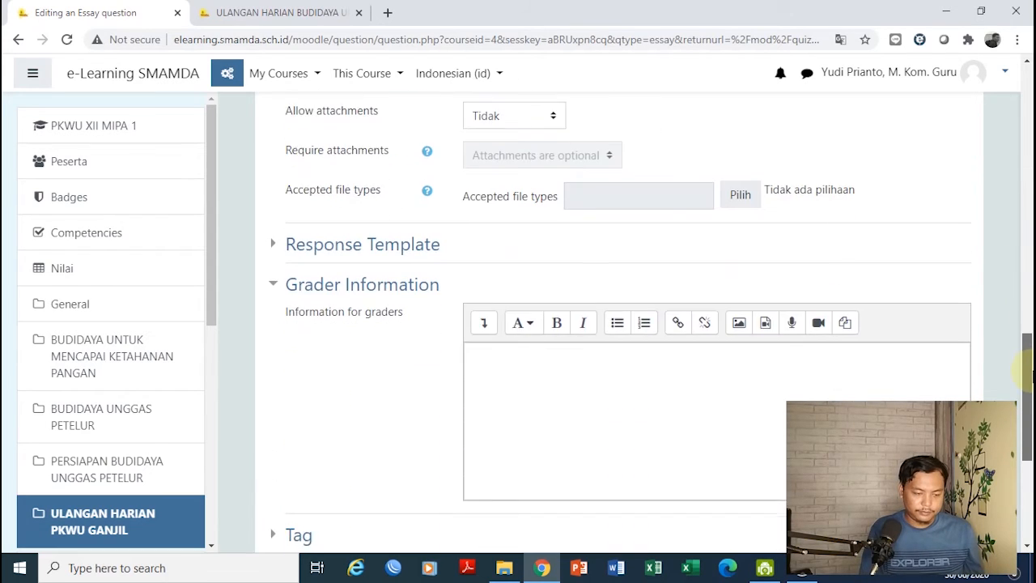
{"action": "scroll", "coordinate": [1024, 373], "scroll_direction": "down", "scroll_amount": 1}
{"action": "scroll", "coordinate": [998, 336], "scroll_direction": "up", "scroll_amount": 3}
{"action": "scroll", "coordinate": [995, 328], "scroll_direction": "up", "scroll_amount": 2}
{"action": "left_click", "coordinate": [521, 326]}
{"action": "left_click", "coordinate": [500, 409]}
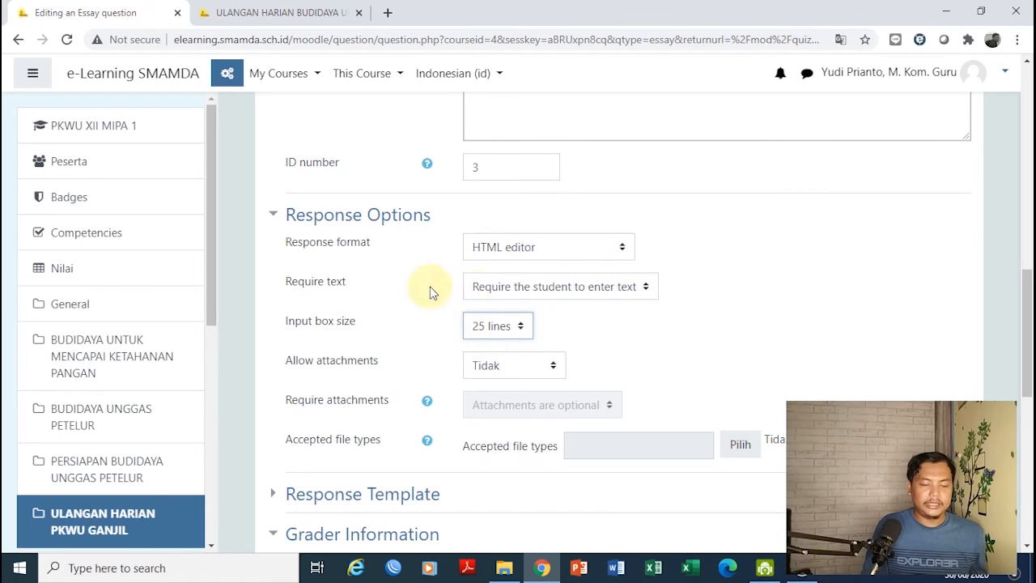
Compare the third essay form against the student preview tab, scrolling through both
{"action": "left_click", "coordinate": [369, 8]}
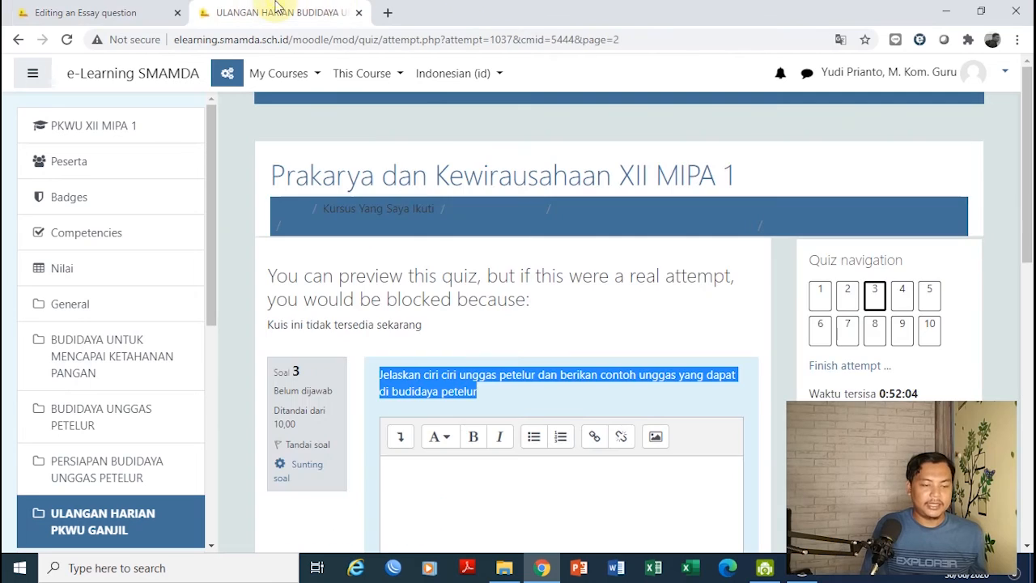
{"action": "left_click_drag", "start_coordinate": [1027, 235], "coordinate": [1025, 335]}
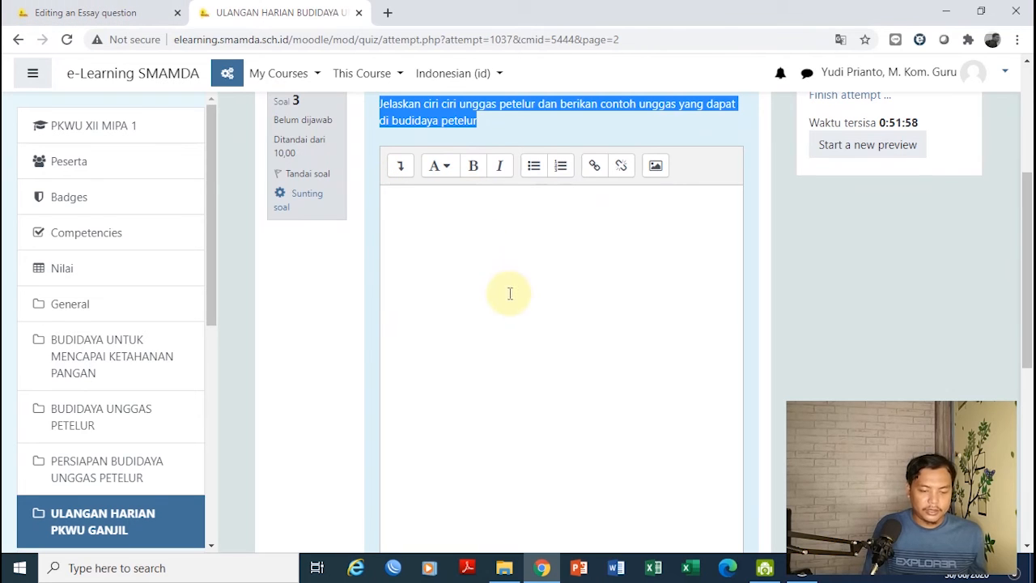
{"action": "left_click", "coordinate": [83, 12]}
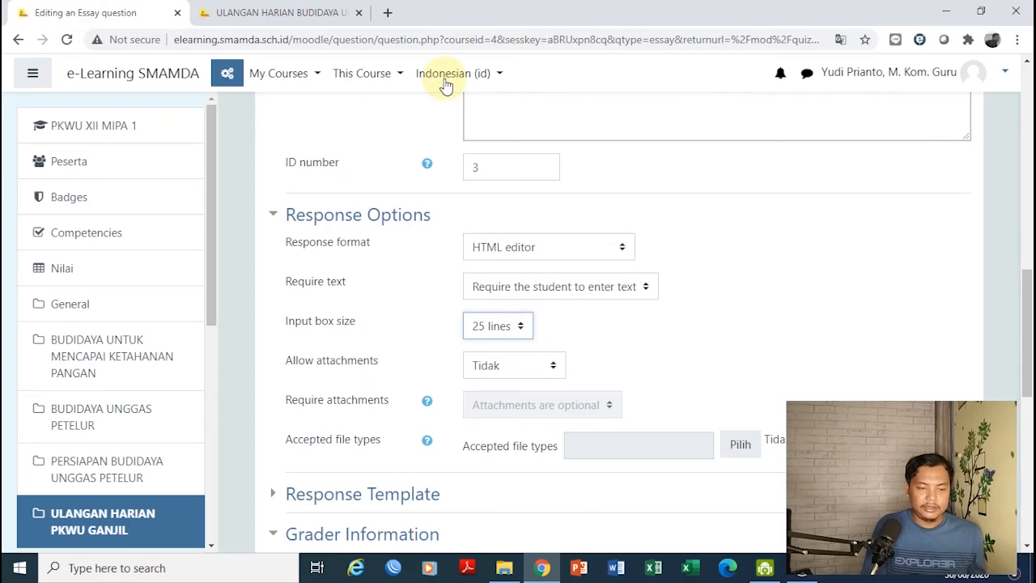
{"action": "left_click", "coordinate": [247, 13]}
{"action": "left_click_drag", "start_coordinate": [1025, 162], "coordinate": [751, 35]}
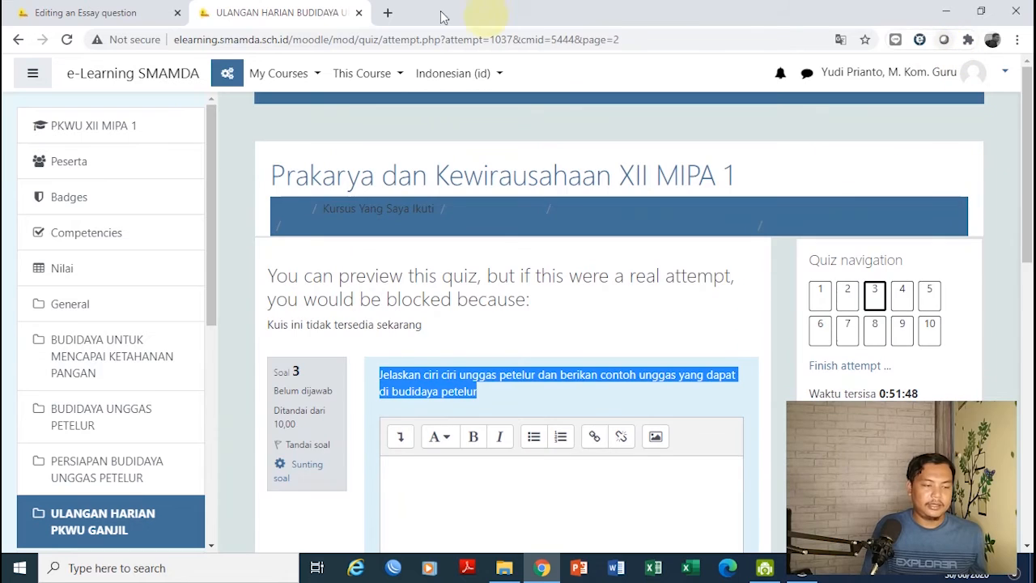
{"action": "left_click", "coordinate": [113, 12]}
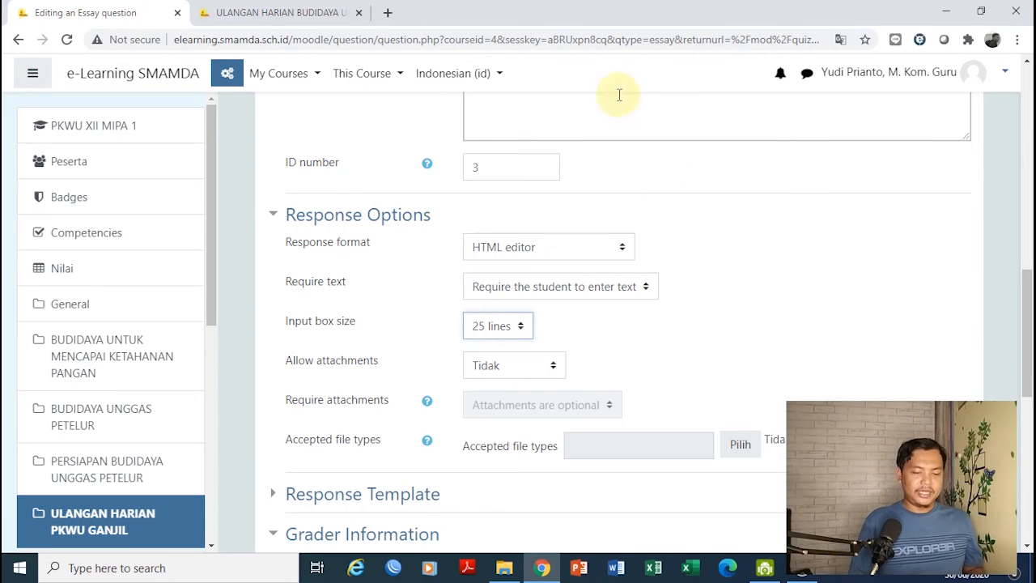
{"action": "left_click", "coordinate": [243, 12]}
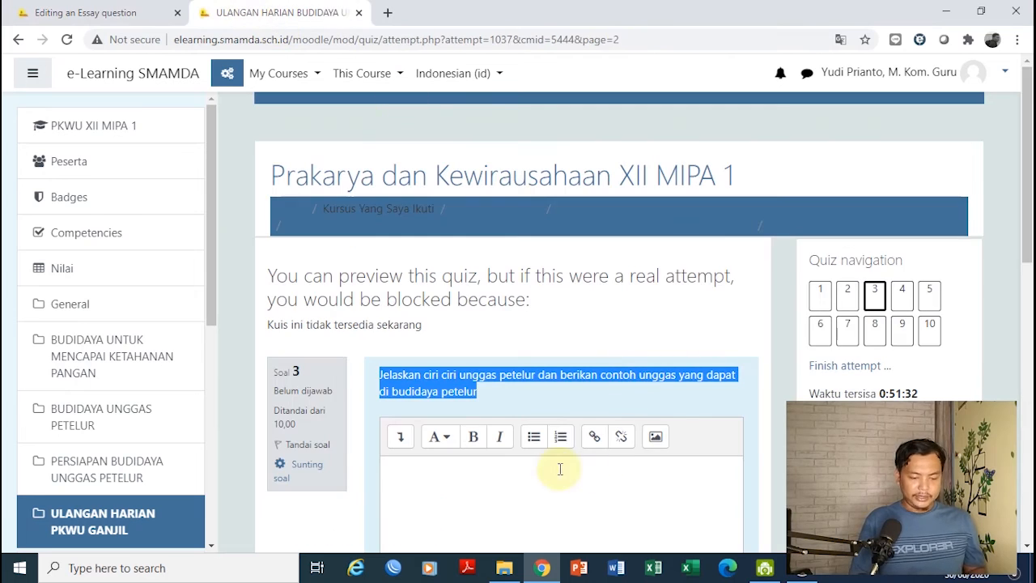
{"action": "scroll", "coordinate": [1024, 149], "scroll_direction": "down", "scroll_amount": 4}
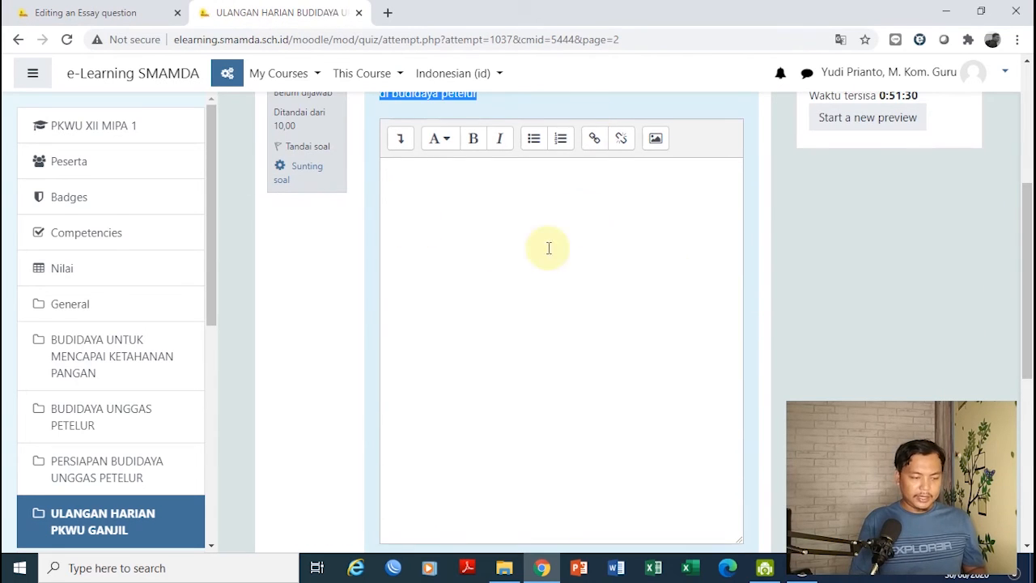
{"action": "left_click", "coordinate": [104, 10]}
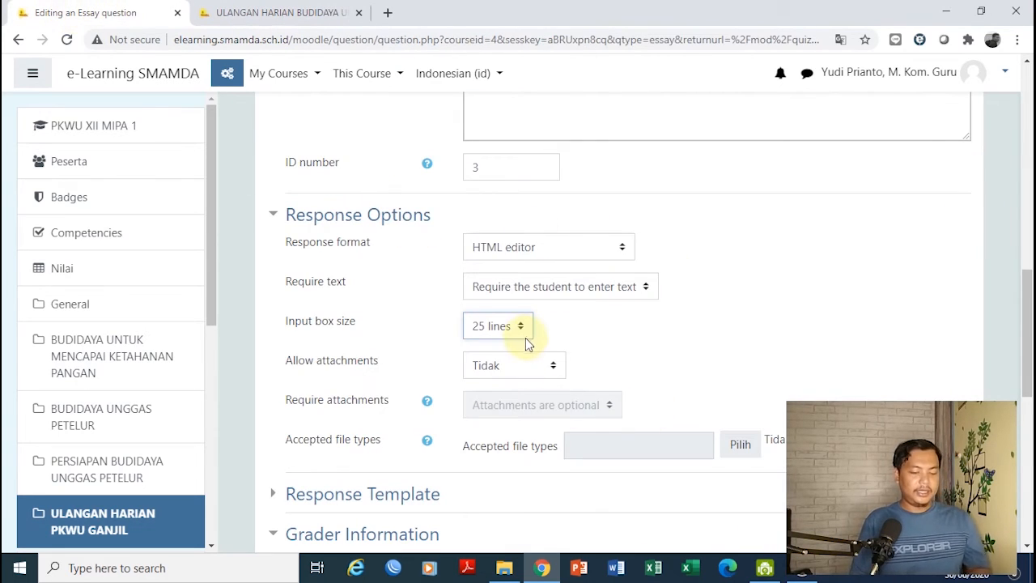
Leave allowed attachments at Tidak and scroll down to Grader Information
{"action": "left_click", "coordinate": [547, 374]}
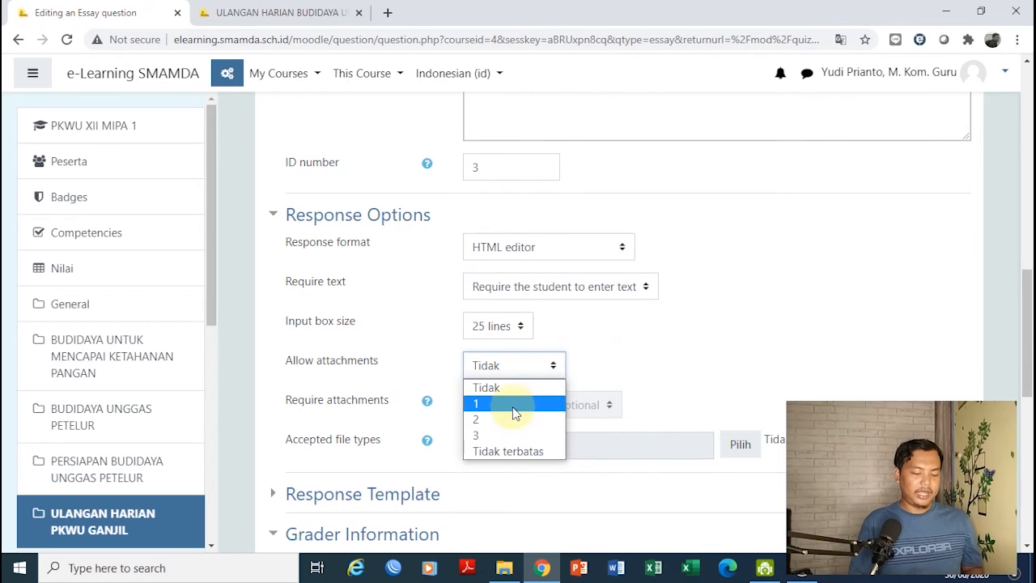
{"action": "left_click", "coordinate": [671, 341]}
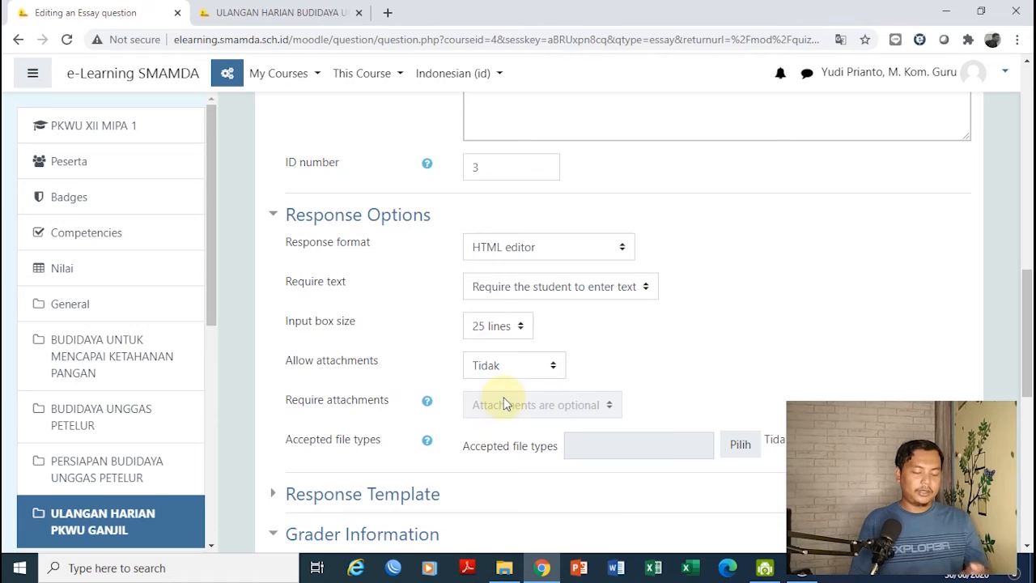
{"action": "left_click", "coordinate": [279, 13]}
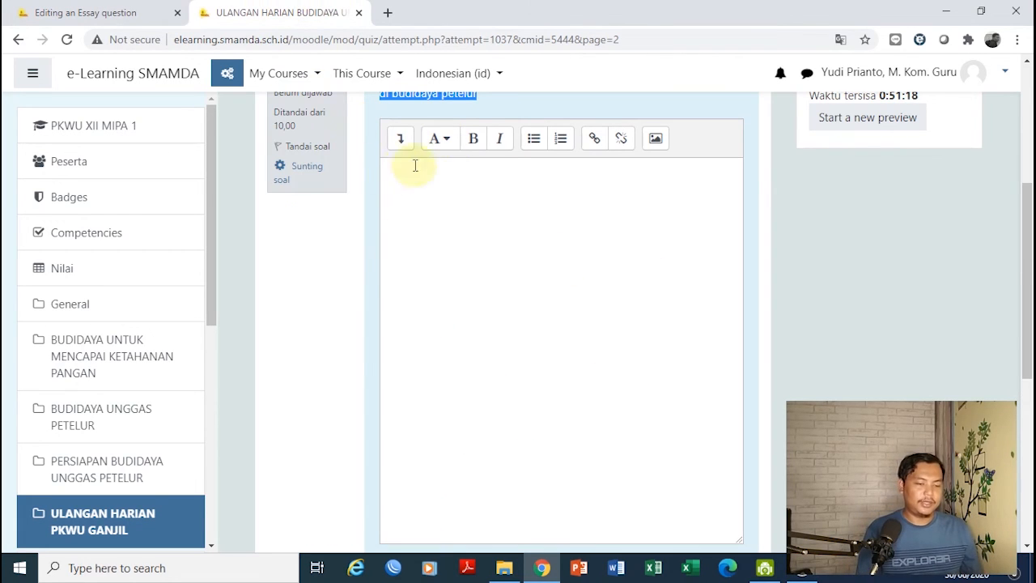
{"action": "left_click", "coordinate": [113, 13]}
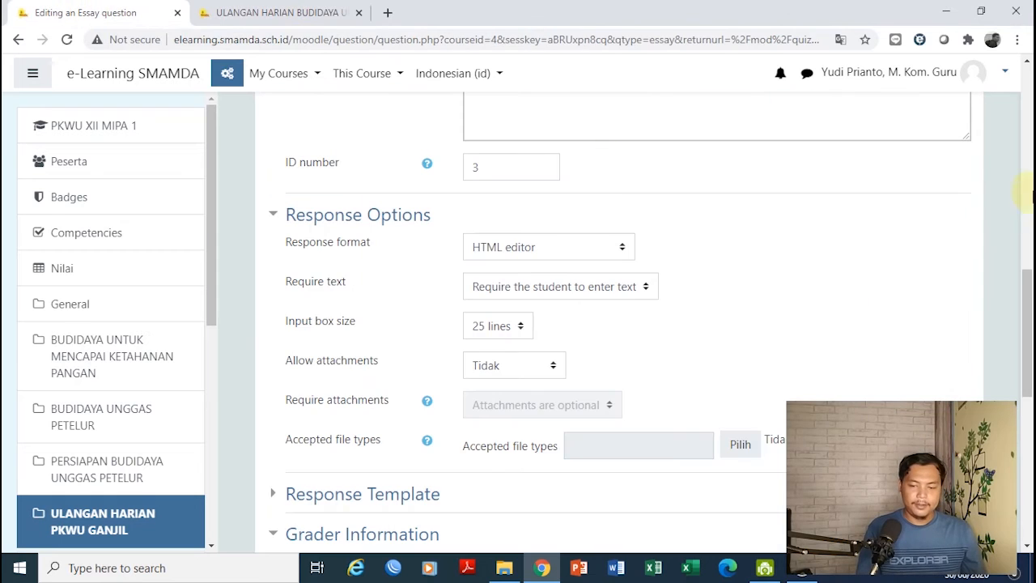
{"action": "left_click_drag", "start_coordinate": [1031, 301], "coordinate": [1020, 352]}
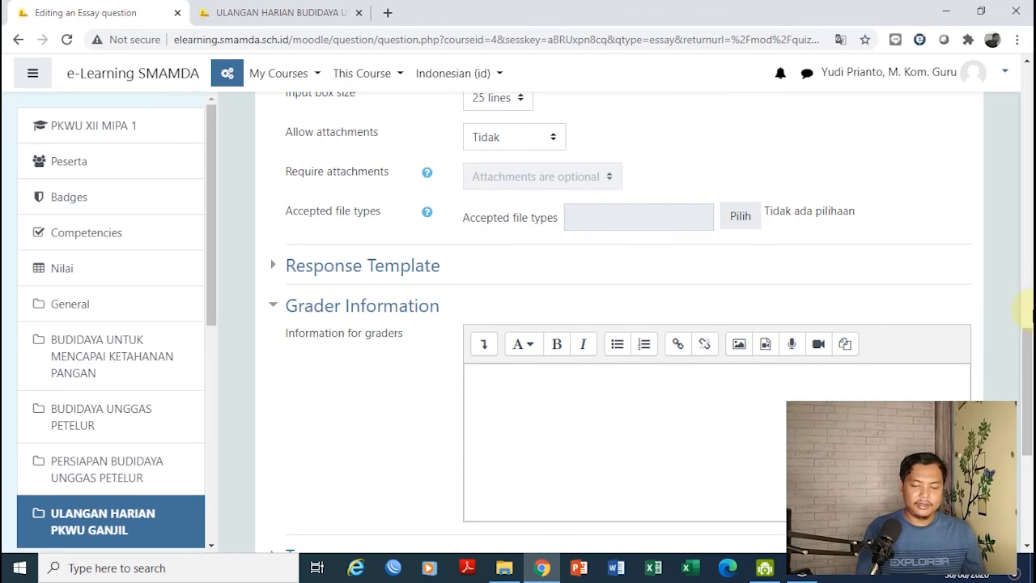
Review the three listed essay questions, then open the ULANGAN HARIAN PKWU GANJIL section
{"action": "left_click_drag", "start_coordinate": [1026, 356], "coordinate": [1025, 395]}
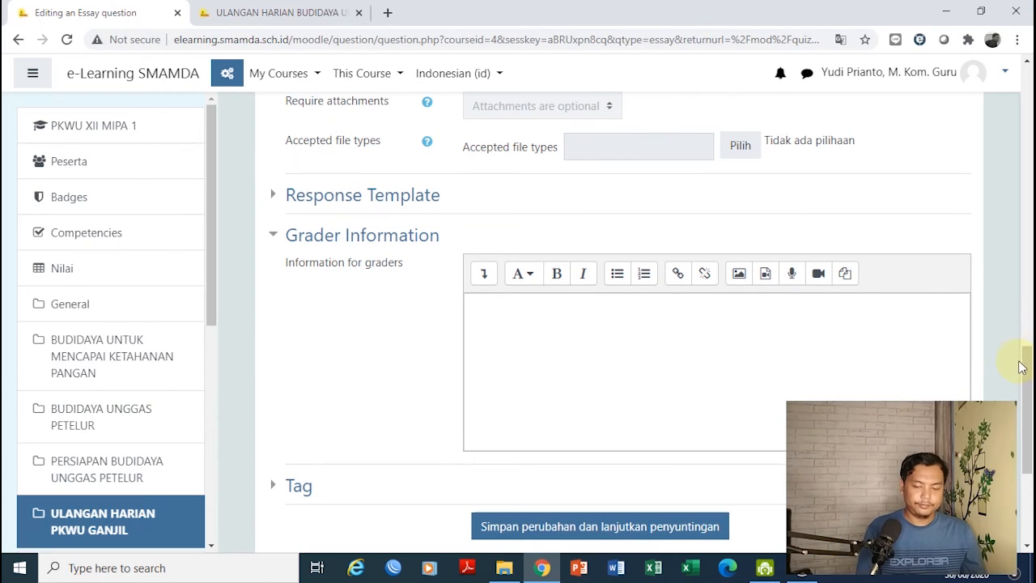
{"action": "left_click_drag", "start_coordinate": [1021, 367], "coordinate": [1023, 422]}
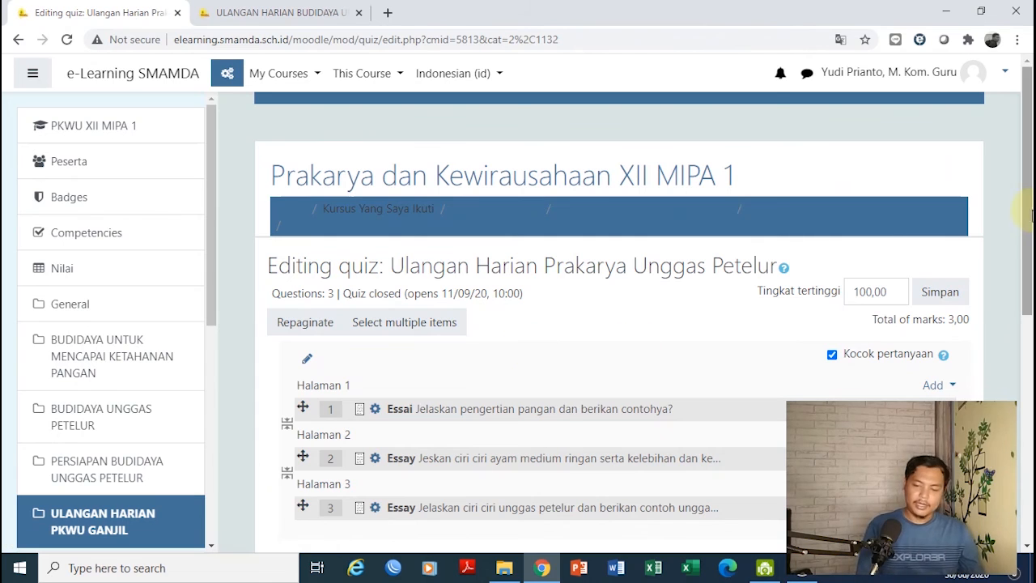
{"action": "left_click_drag", "start_coordinate": [1028, 216], "coordinate": [1026, 300]}
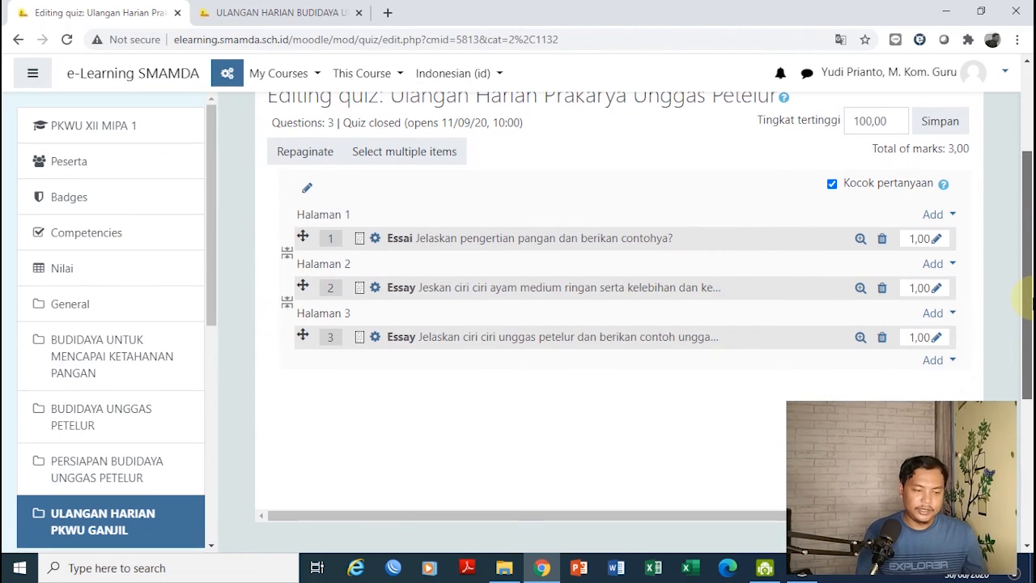
{"action": "left_click_drag", "start_coordinate": [1026, 300], "coordinate": [1021, 280]}
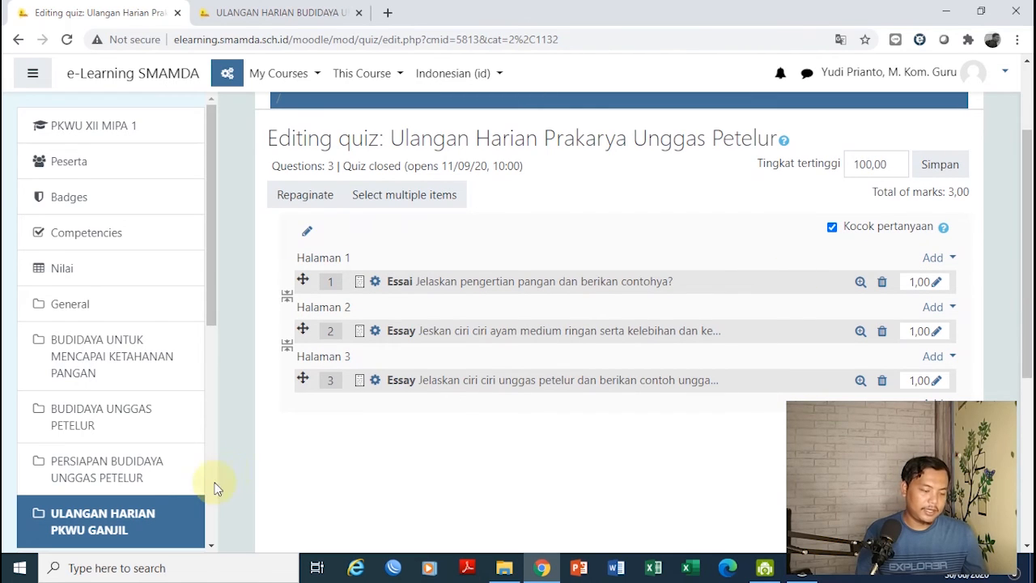
{"action": "left_click", "coordinate": [104, 518]}
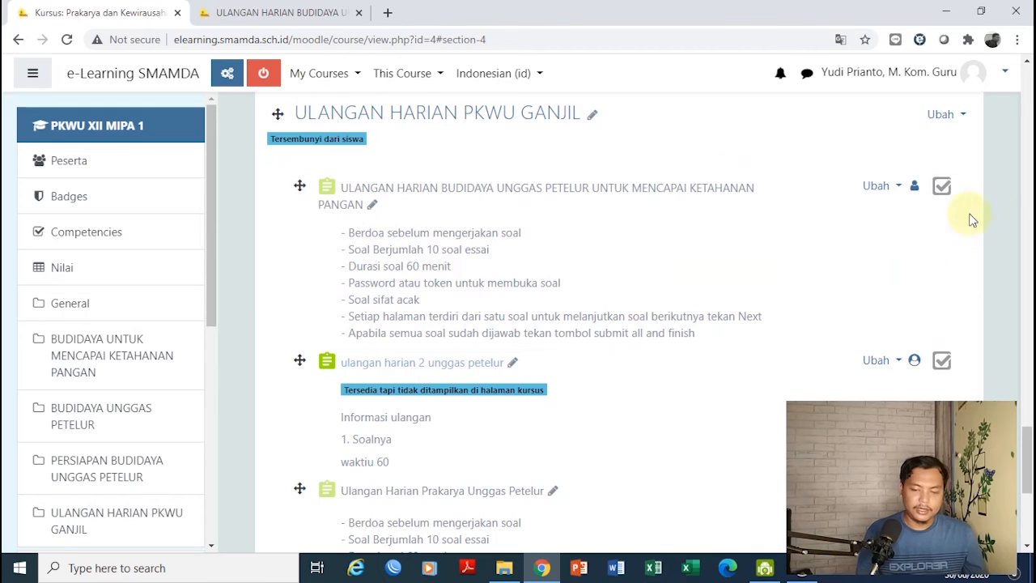
Open the Ulangan Harian Prakarya Unggas Petelur quiz and choose Preview quiz now
{"action": "left_click_drag", "start_coordinate": [1028, 443], "coordinate": [1028, 507]}
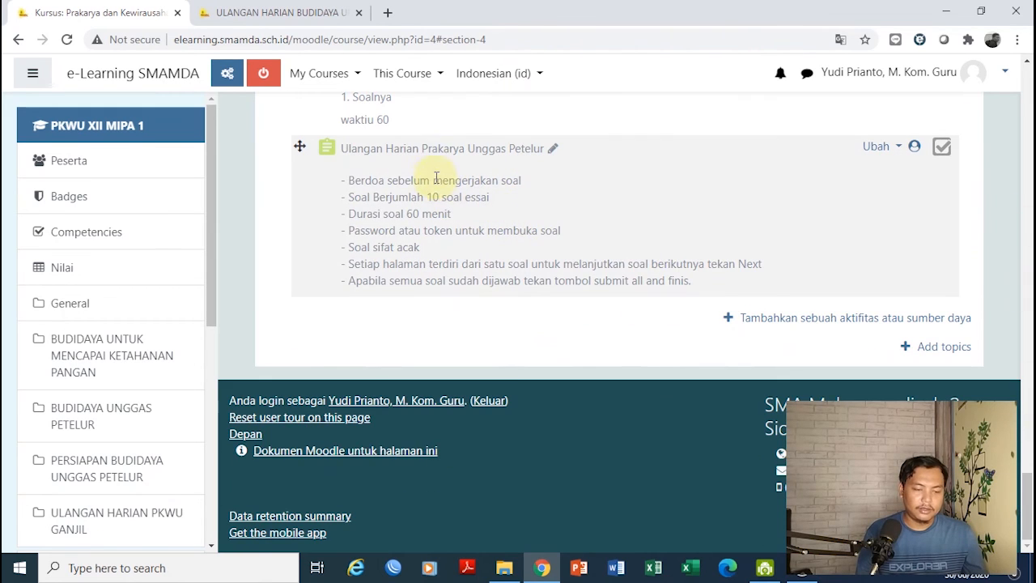
{"action": "left_click", "coordinate": [444, 151]}
{"action": "left_click_drag", "start_coordinate": [1026, 320], "coordinate": [1027, 442]}
{"action": "left_click", "coordinate": [625, 328]}
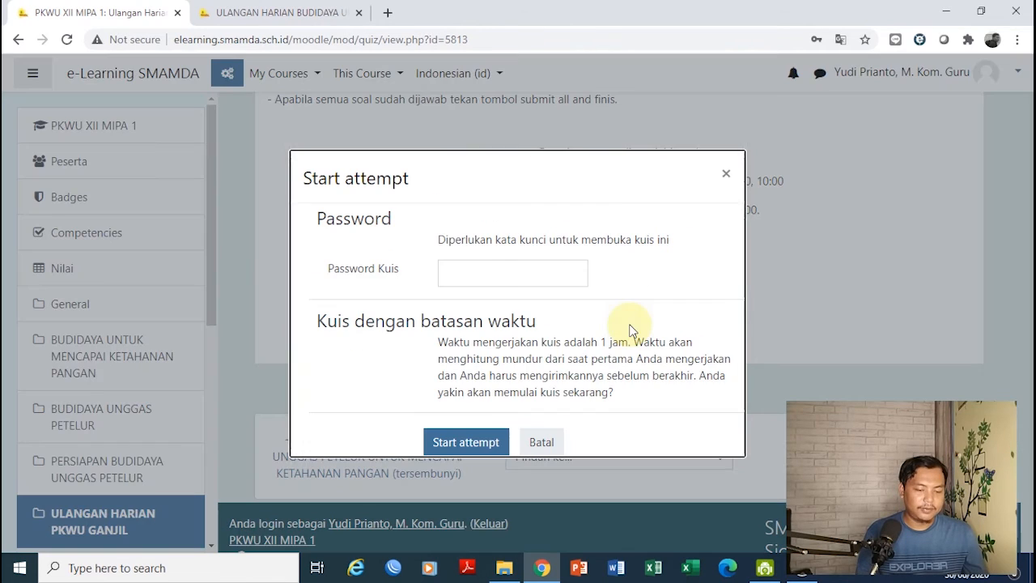
Enter the quiz password and start the preview attempt
{"action": "left_click", "coordinate": [479, 278]}
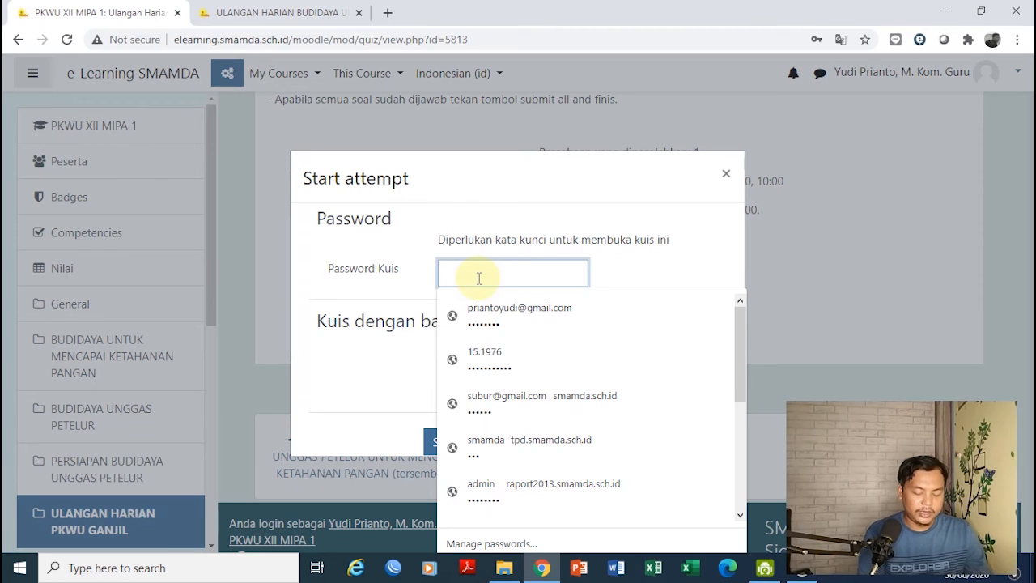
{"action": "type", "text": "••"}
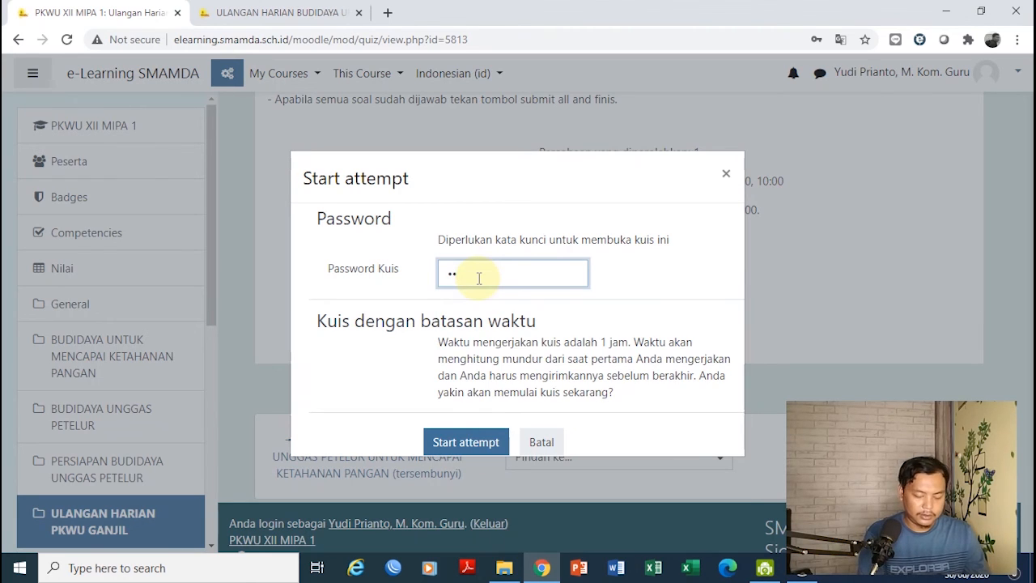
{"action": "key", "text": "BackSpace"}
{"action": "type", "text": "•"}
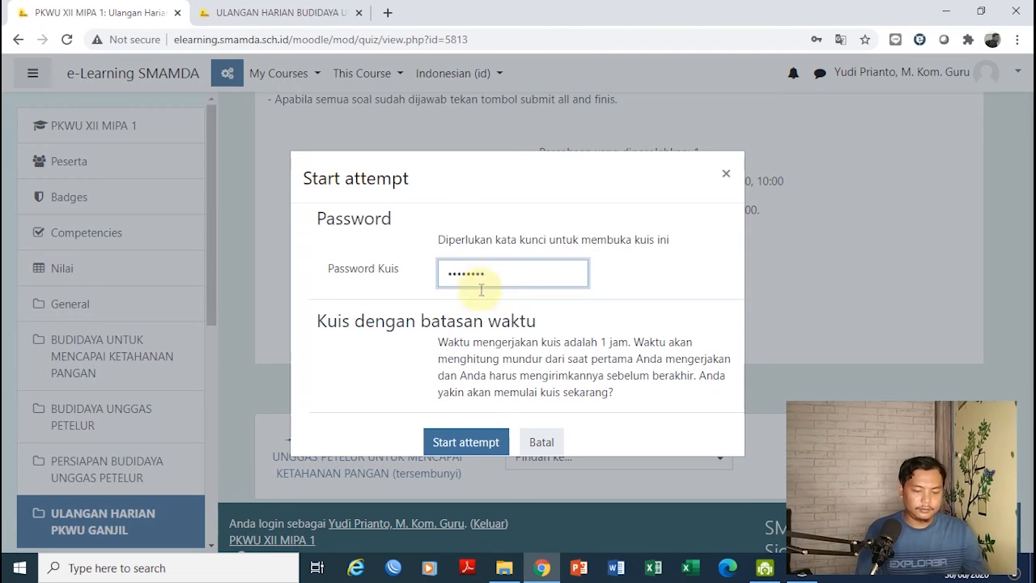
{"action": "left_click", "coordinate": [452, 447]}
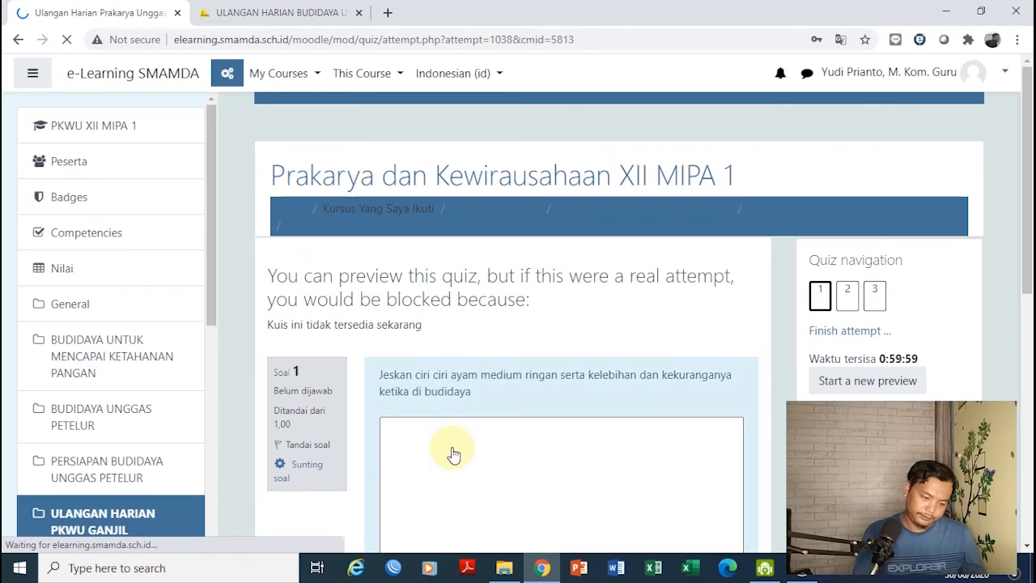
Dismiss the password-update bubble and page through the blank questions to the third one
{"action": "left_click", "coordinate": [865, 62]}
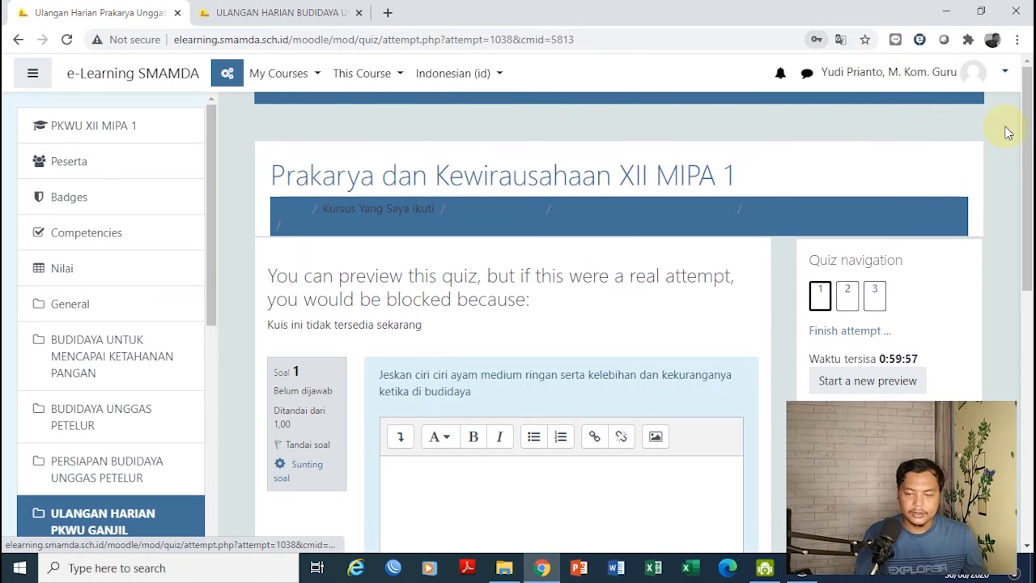
{"action": "left_click_drag", "start_coordinate": [1027, 185], "coordinate": [1030, 324]}
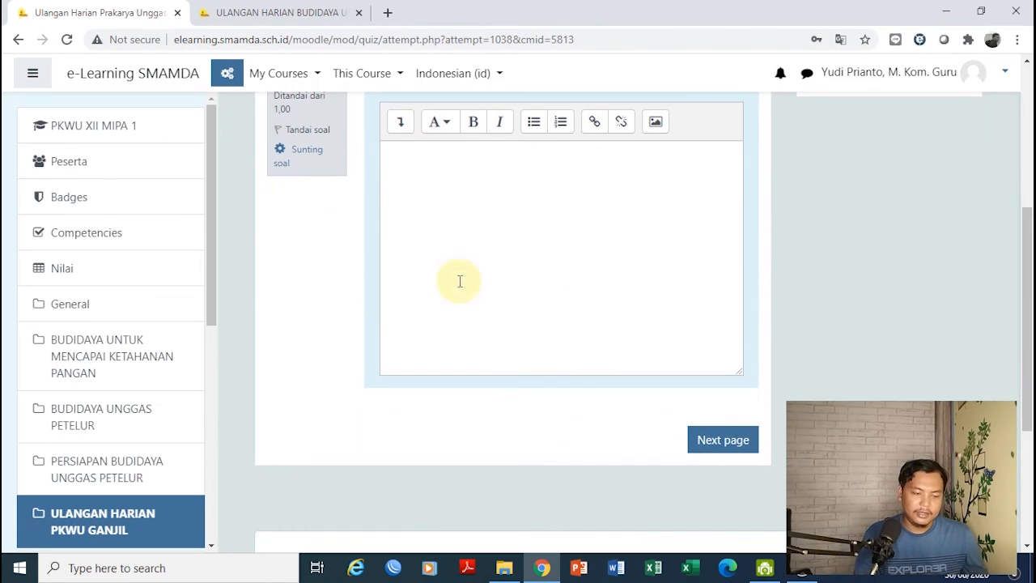
{"action": "left_click_drag", "start_coordinate": [1028, 287], "coordinate": [1029, 250]}
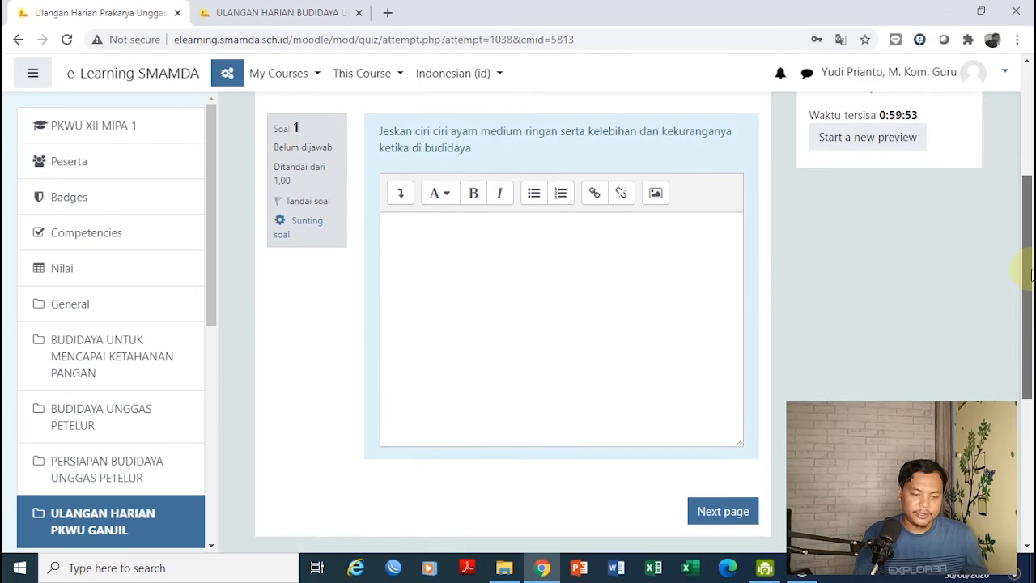
{"action": "left_click", "coordinate": [532, 289]}
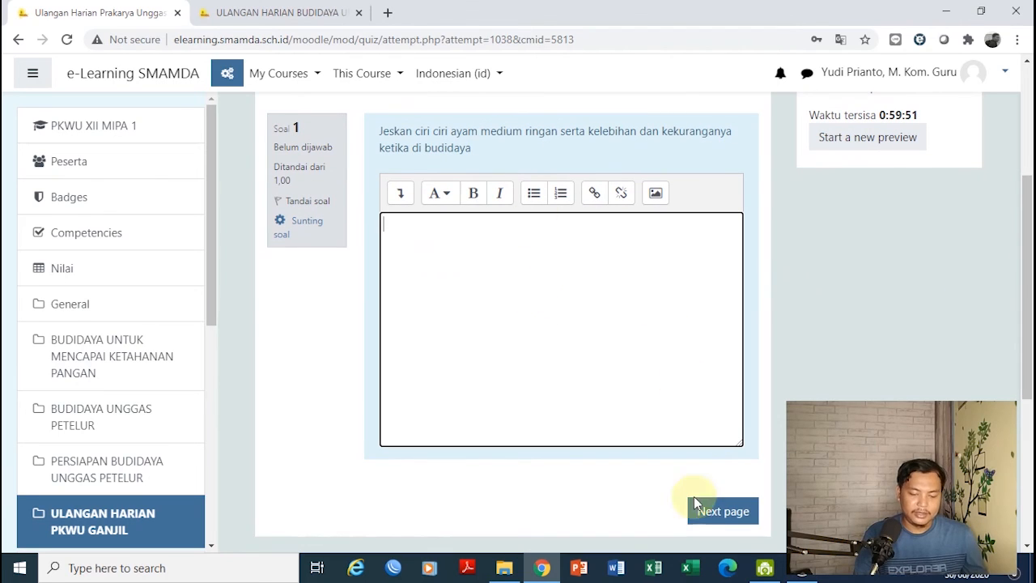
{"action": "left_click", "coordinate": [735, 510]}
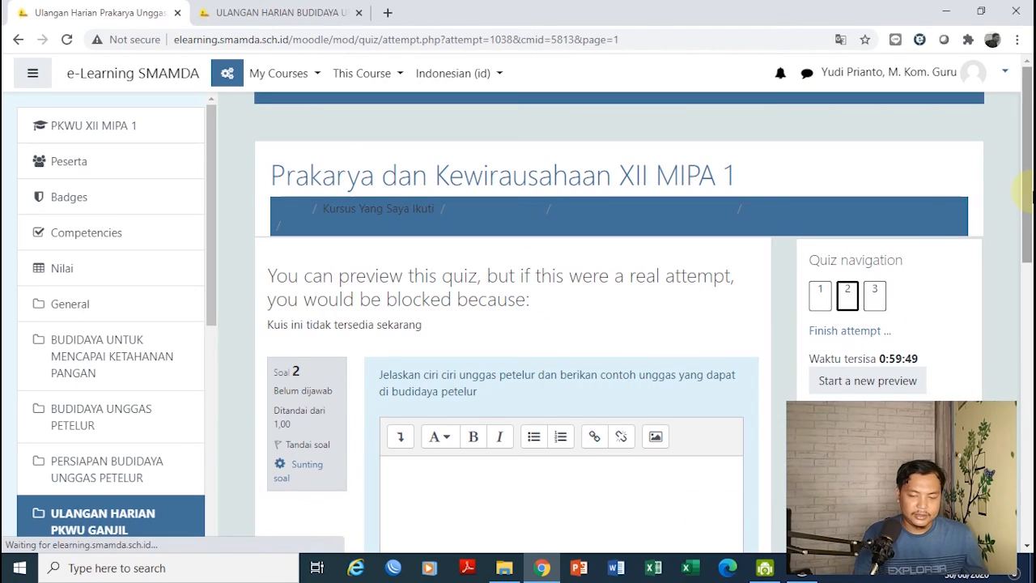
{"action": "left_click_drag", "start_coordinate": [1030, 195], "coordinate": [1025, 418]}
{"action": "left_click", "coordinate": [718, 340]}
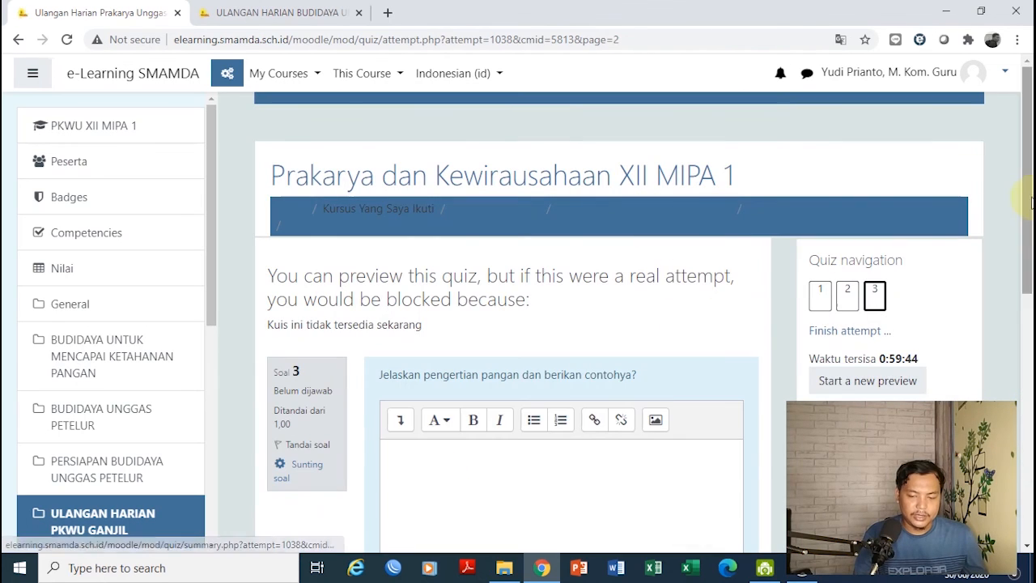
{"action": "left_click_drag", "start_coordinate": [1029, 201], "coordinate": [1029, 384]}
Finish the blank preview attempt with Submit all and finish, and confirm the submission
{"action": "left_click", "coordinate": [720, 324]}
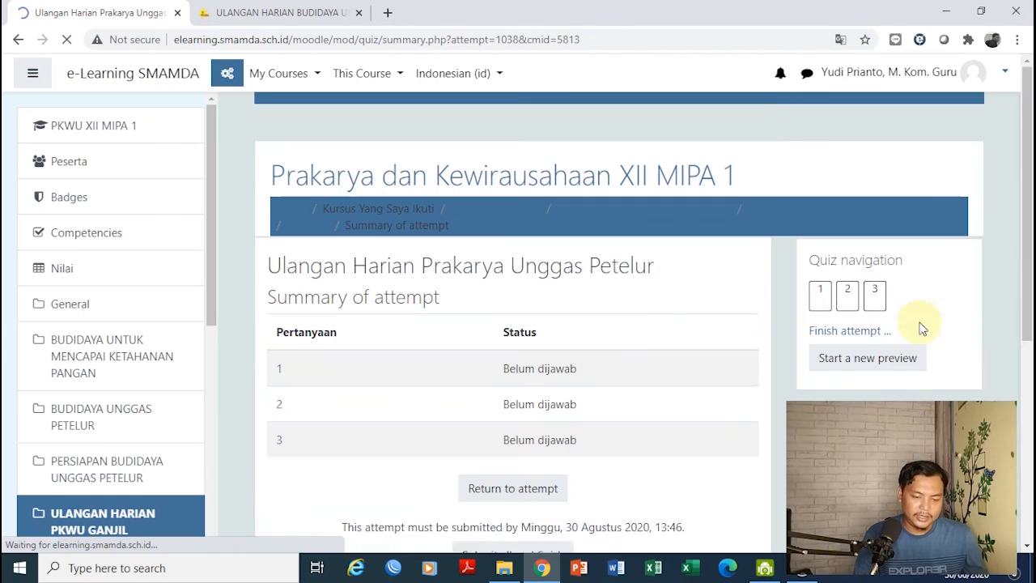
{"action": "left_click_drag", "start_coordinate": [1019, 314], "coordinate": [1024, 388]}
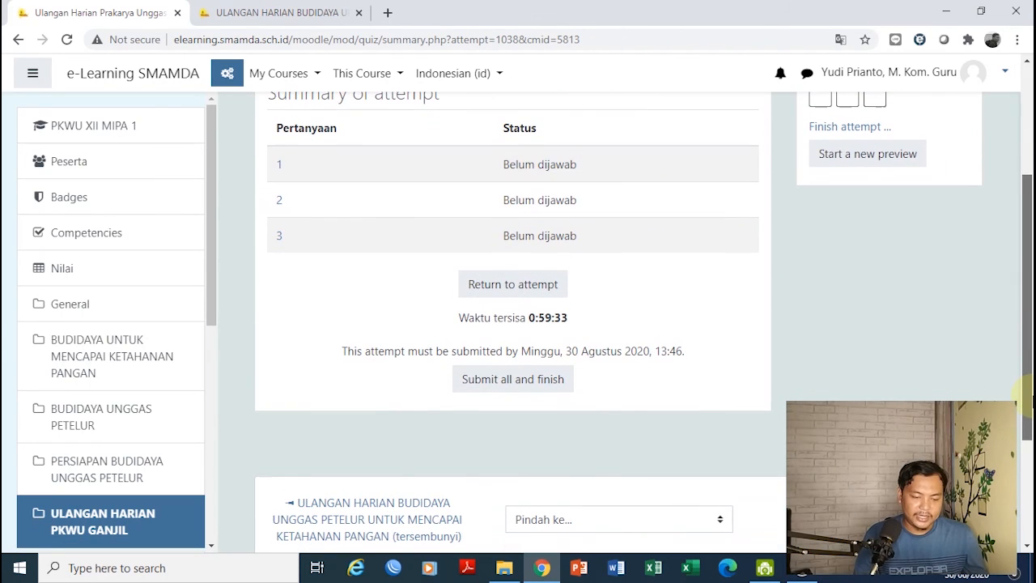
{"action": "left_click", "coordinate": [510, 387]}
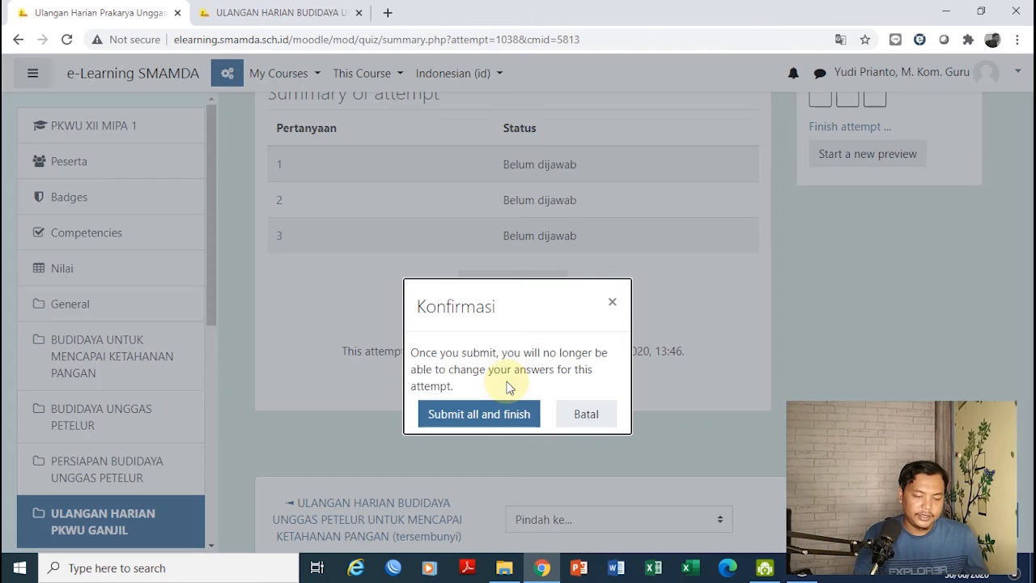
{"action": "left_click", "coordinate": [486, 413]}
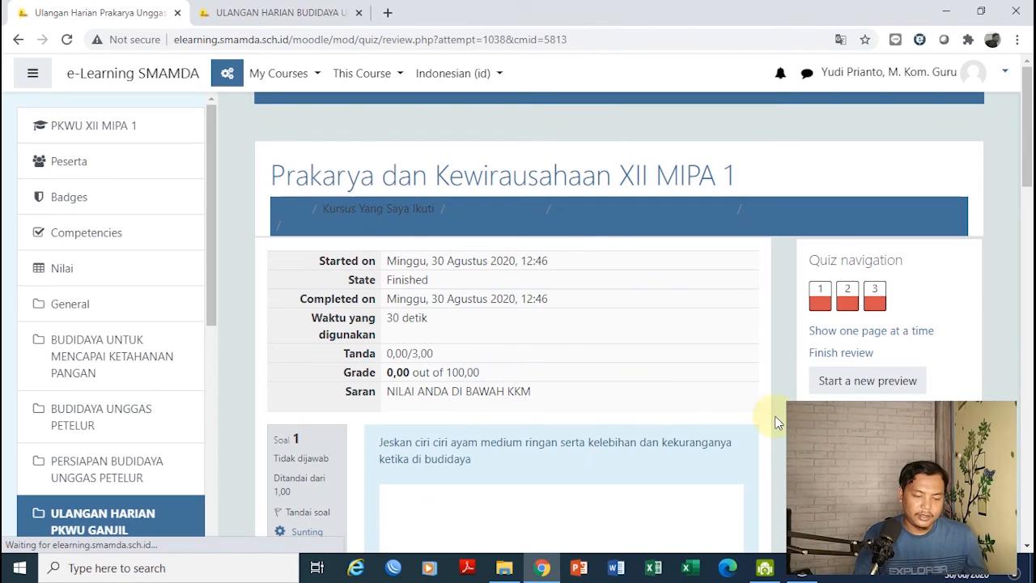
Finish the review and view the attempt listed as Finished with grade 0,00/100,00
{"action": "left_click_drag", "start_coordinate": [1030, 151], "coordinate": [1031, 492]}
{"action": "left_click", "coordinate": [721, 259]}
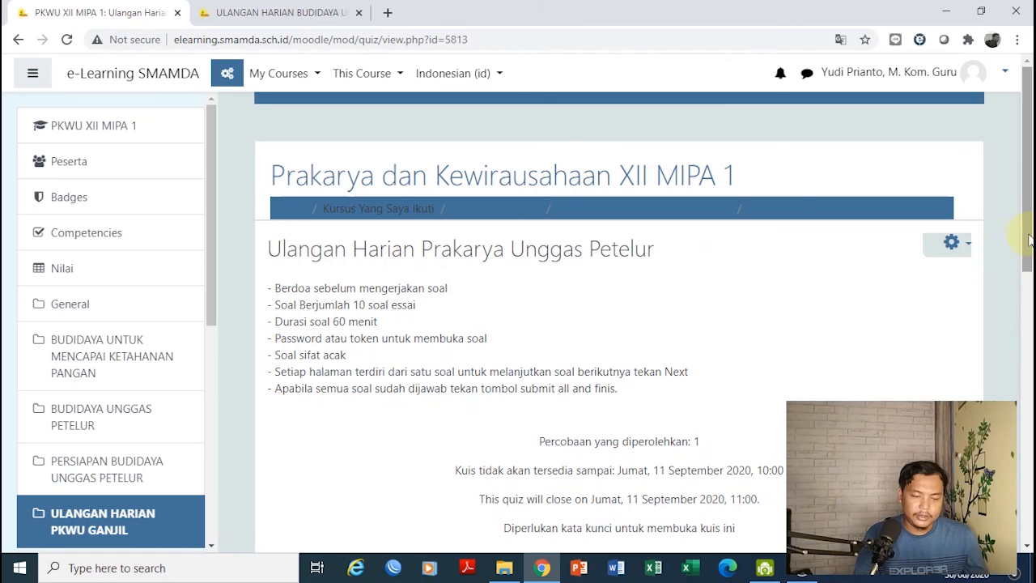
{"action": "left_click_drag", "start_coordinate": [1031, 258], "coordinate": [1030, 434]}
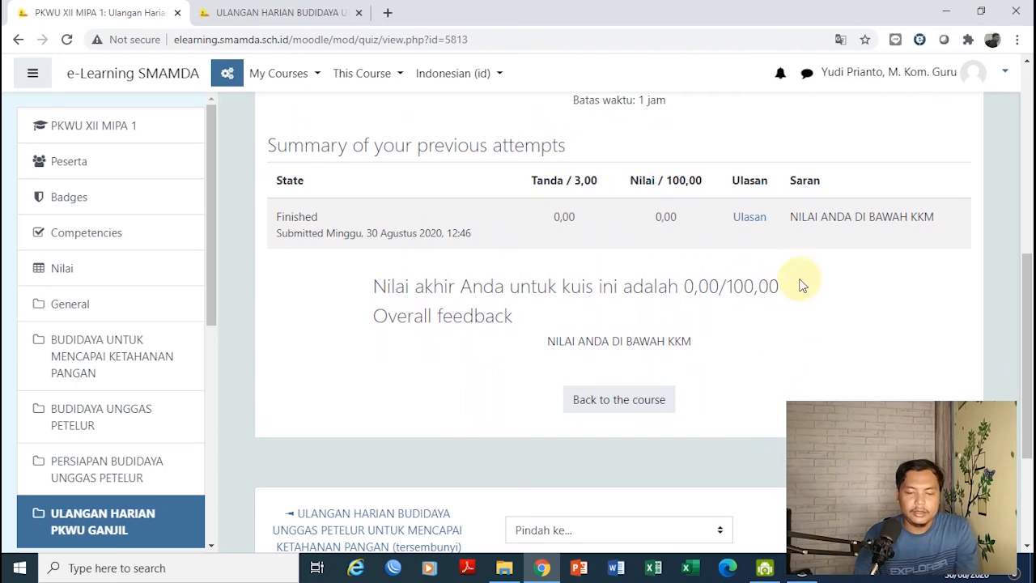